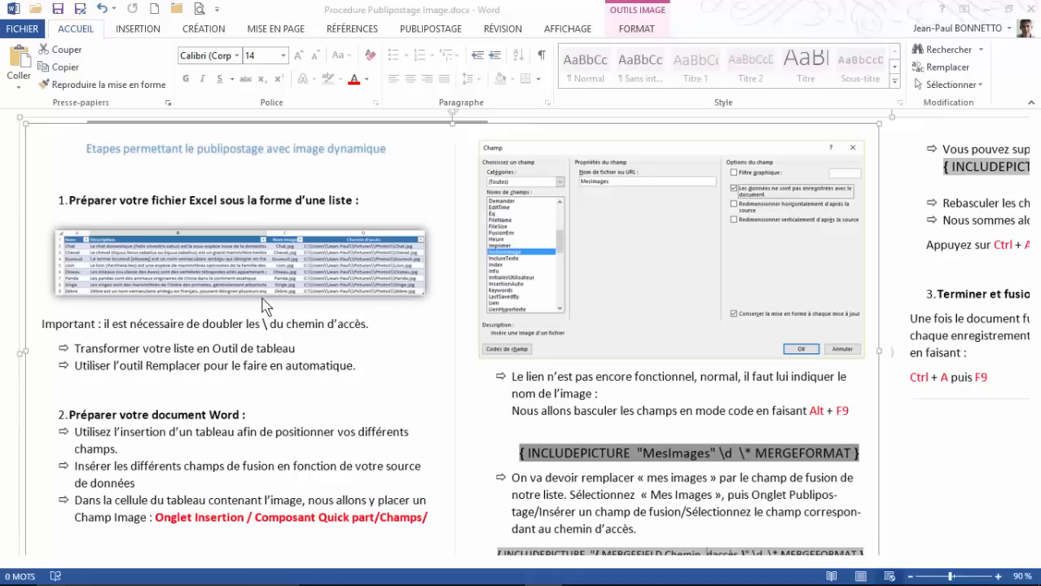
Step: Switch to the ListePublipostage workbook in Excel and review the animal names in the Nom column
mouse_move(500, 579)
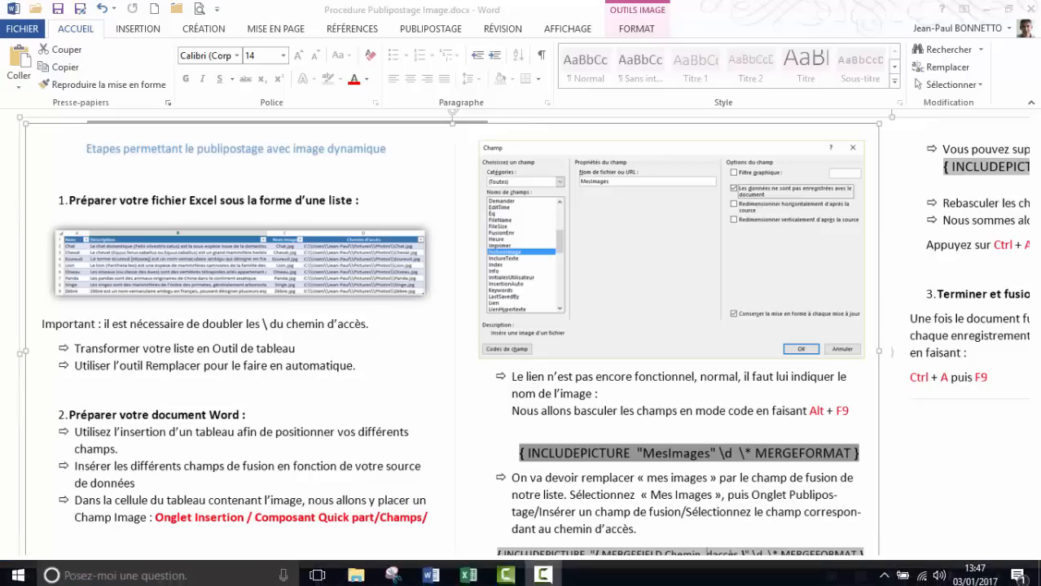
left_click(468, 570)
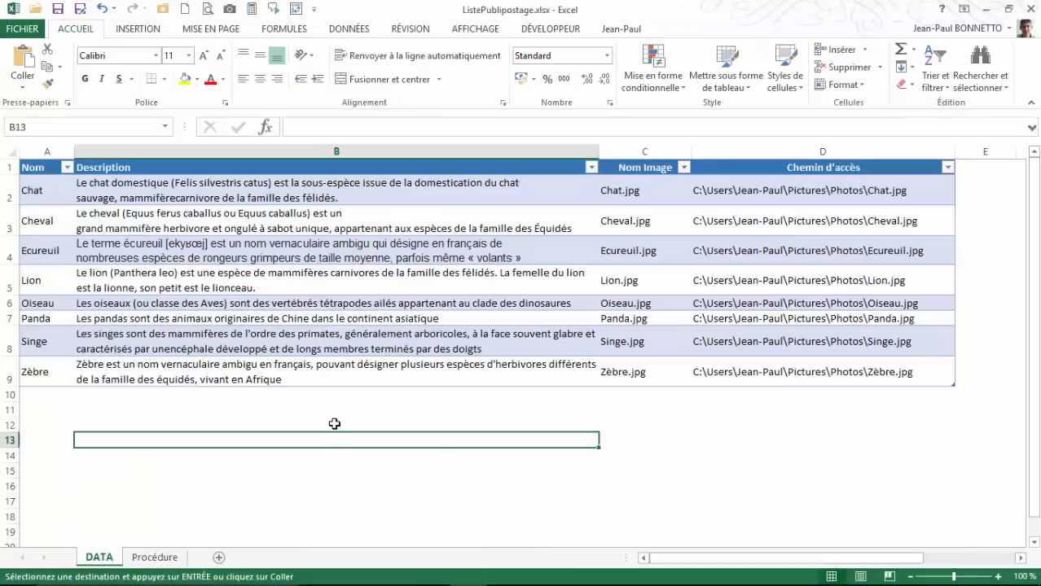
left_click(154, 223)
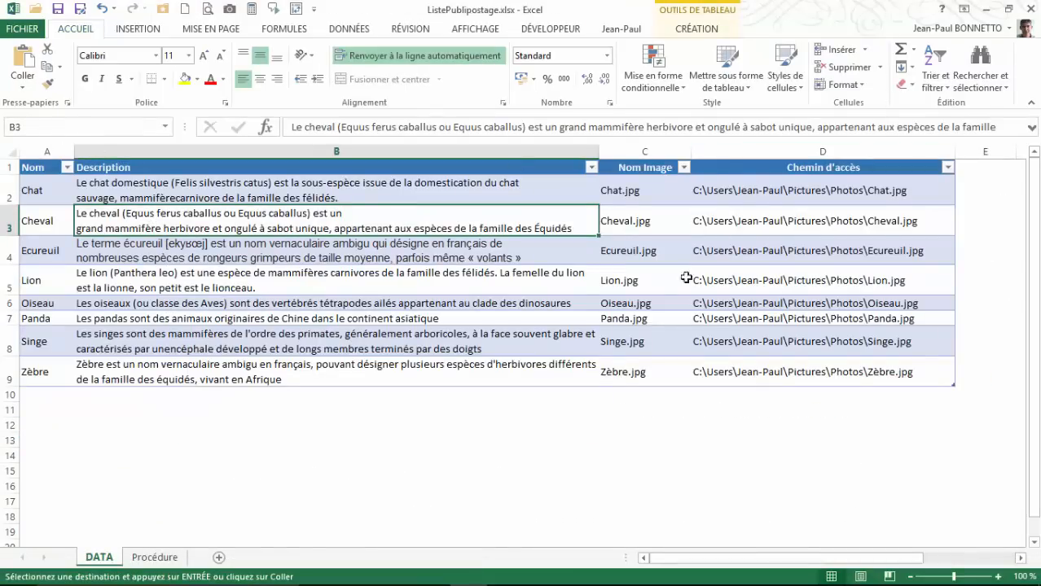
left_click(45, 187)
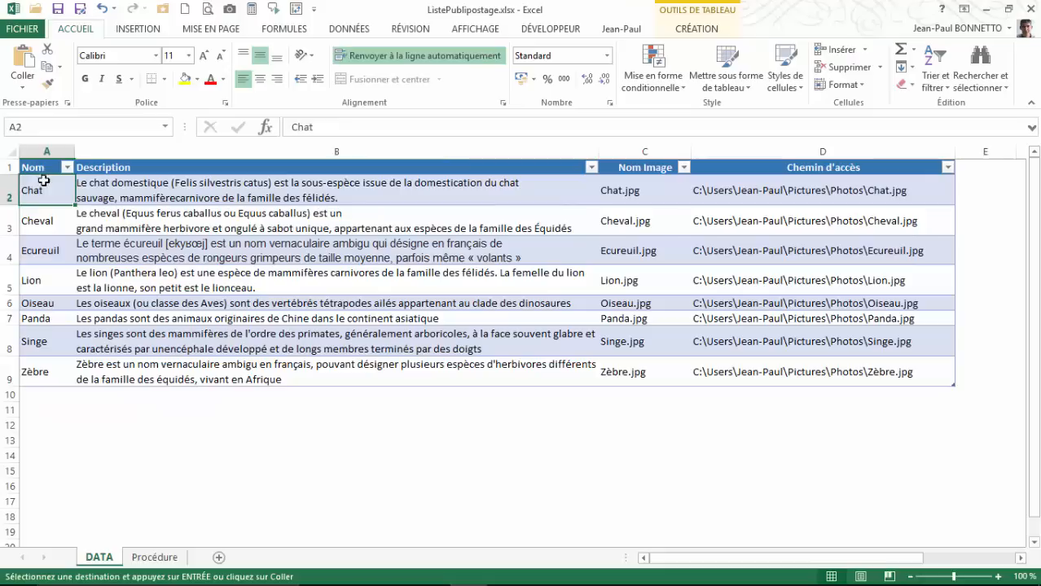
left_click(43, 221)
left_click(45, 249)
left_click(39, 280)
left_click(39, 303)
left_click(39, 319)
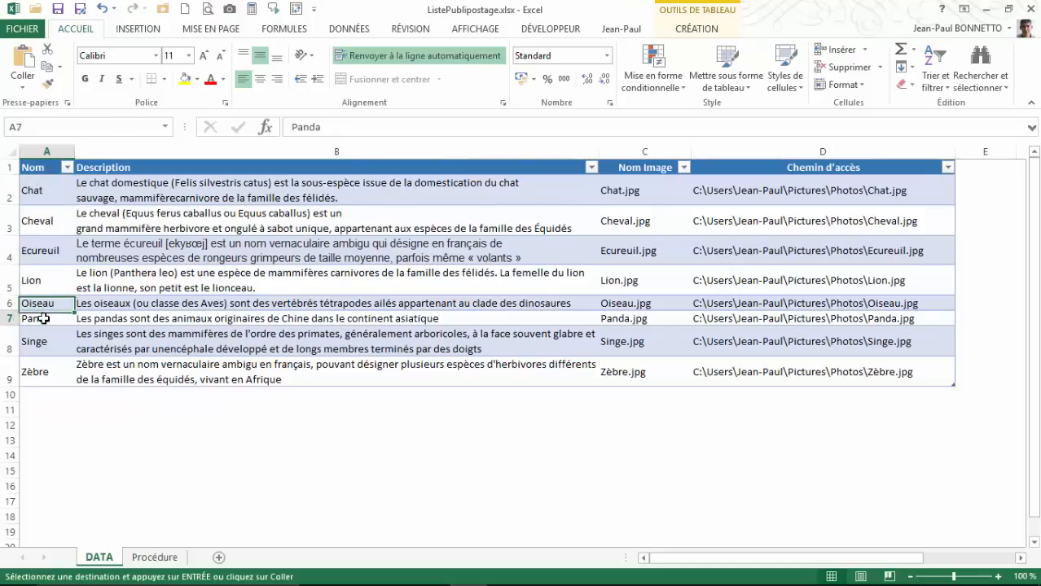
left_click(45, 200)
left_click(43, 219)
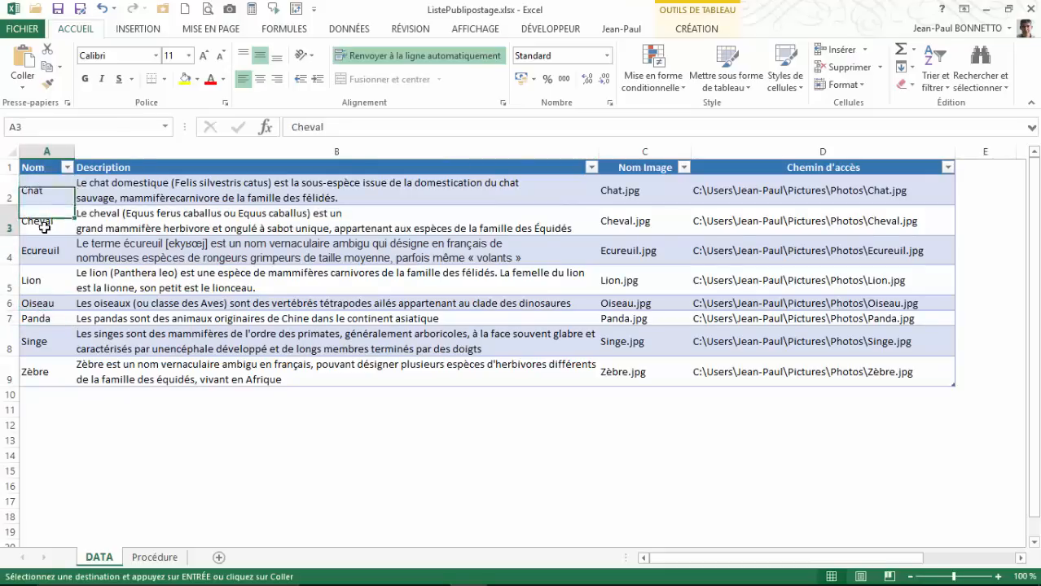
Step: Review the animal descriptions in the Description column of the list
left_click(109, 186)
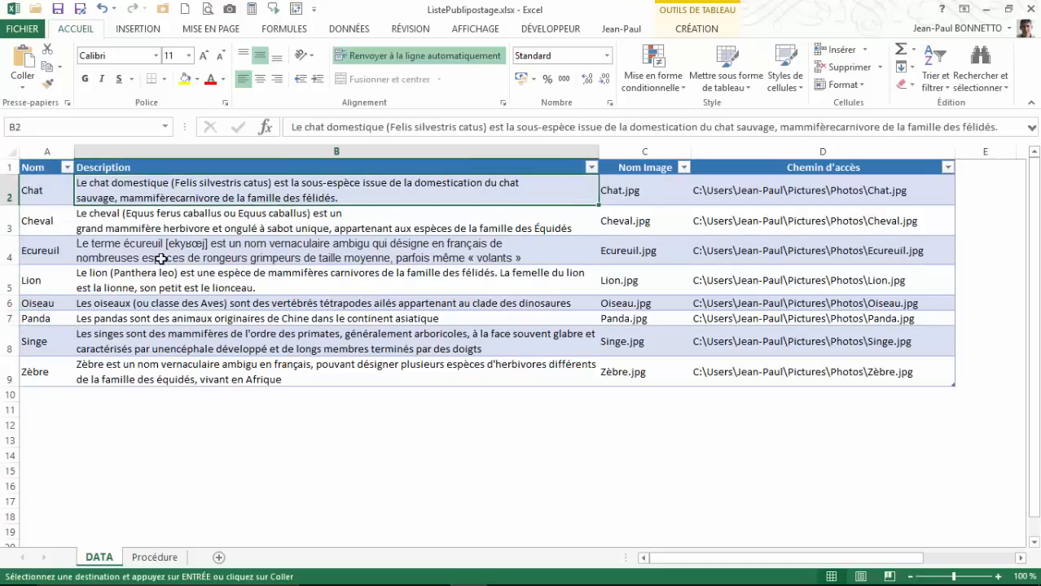
left_click(164, 334)
left_click(170, 193)
left_click(177, 213)
left_click(175, 187)
left_click(196, 213)
Step: Examine the image file names in the Nom Image column and the matching paths in the Chemin d'accès column
left_click(623, 191)
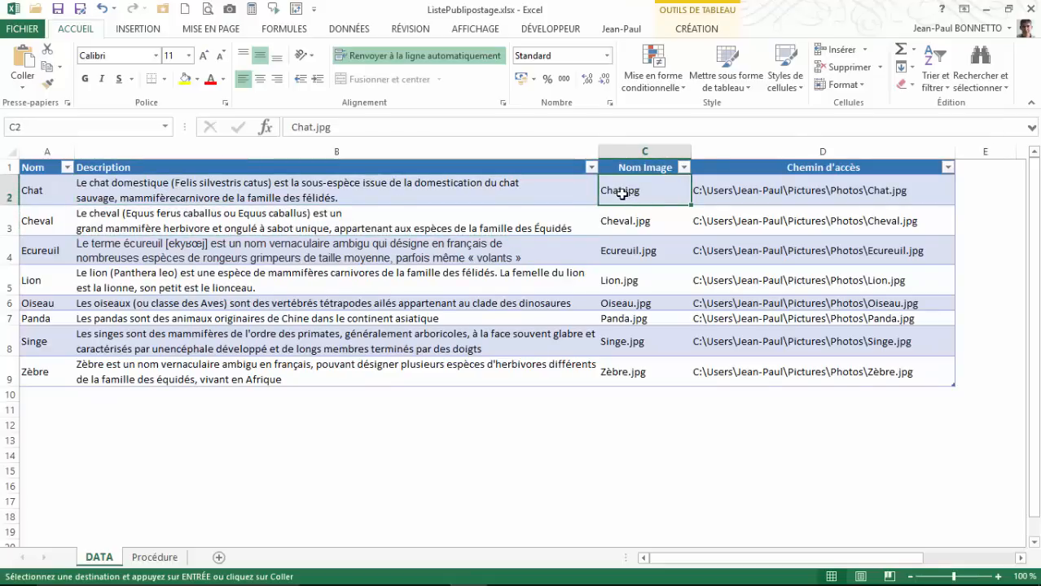
left_click(615, 221)
left_click(622, 169)
left_click(703, 197)
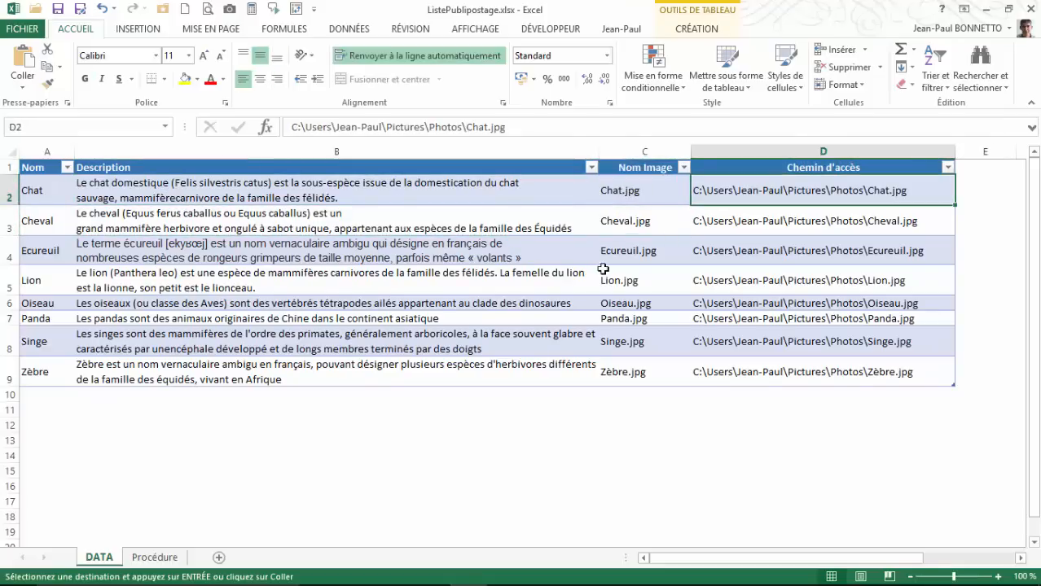
left_click(764, 215)
left_click(759, 246)
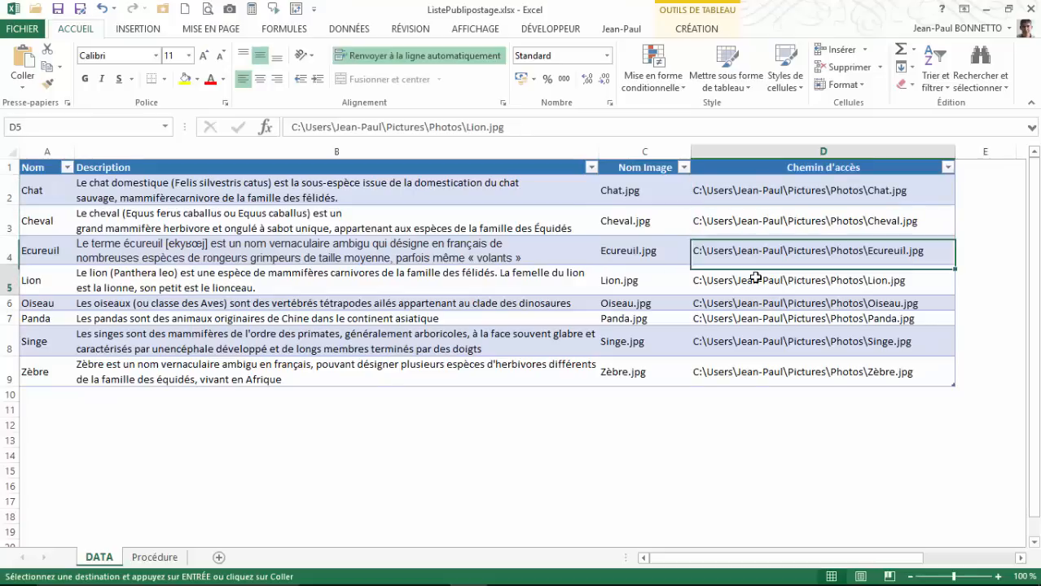
left_click(753, 281)
left_click(755, 195)
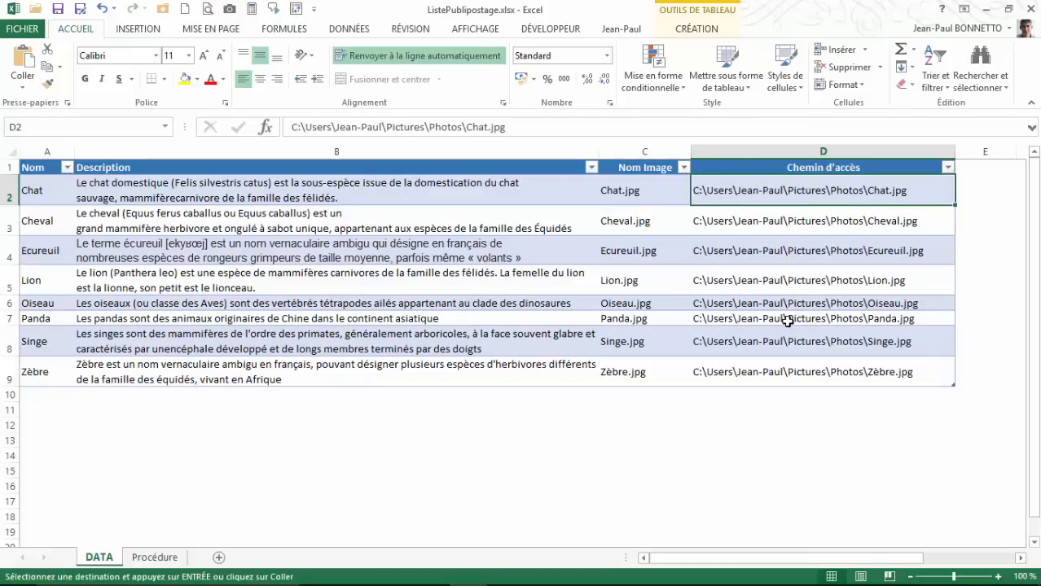
Step: Go through the Chemin d'accès entries down to the Zèbre record and back up to the Chat record
key("Down")
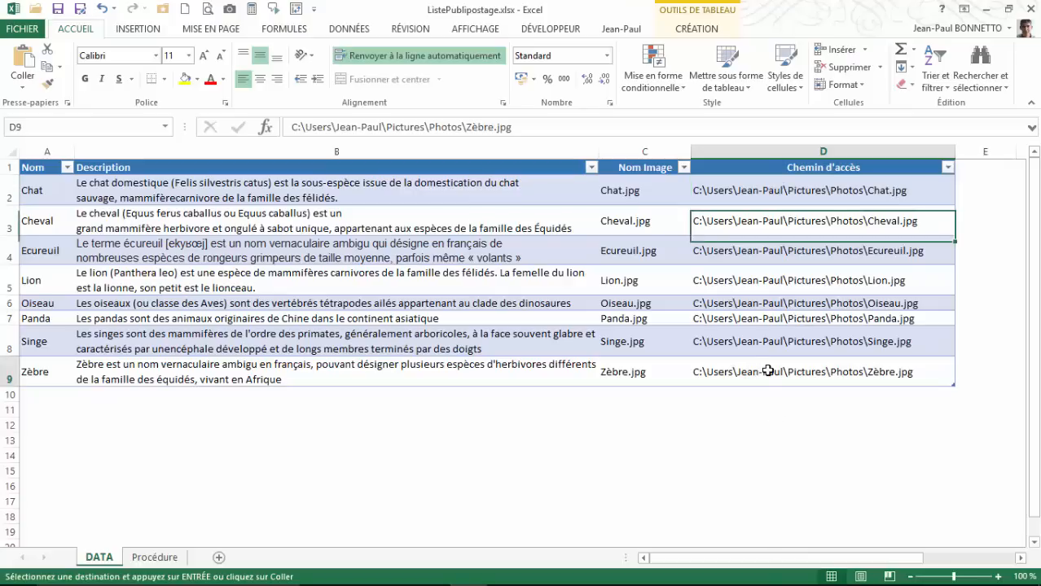
key("ctrl+Down")
key("Up")
key("Up")
key("Up")
key("Up")
key("Up")
key("Up")
key("Up")
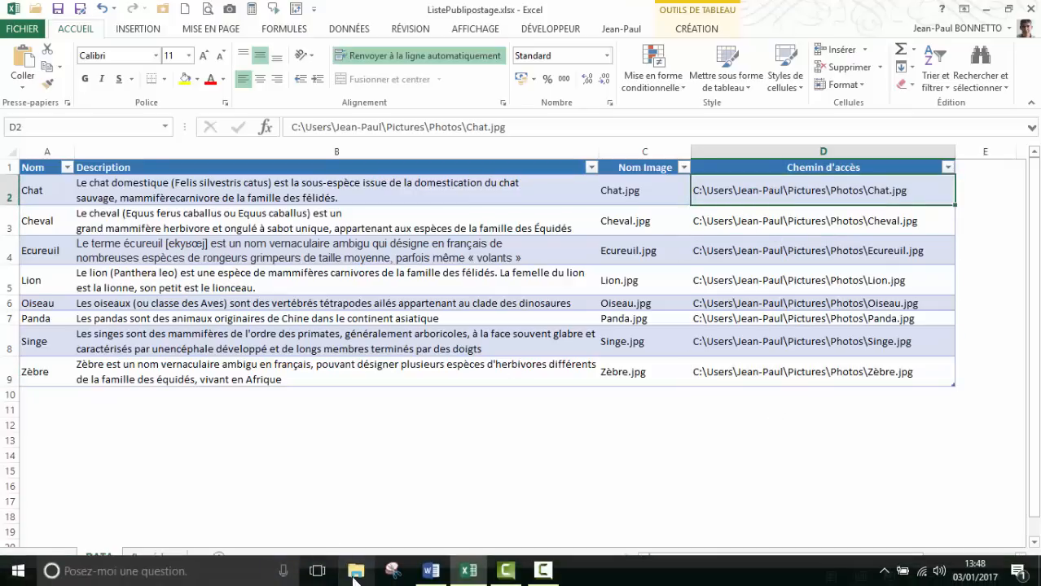
Step: Switch to File Explorer, examine the pictures and full path of the Photos folder inside Images, and close the window
left_click(354, 574)
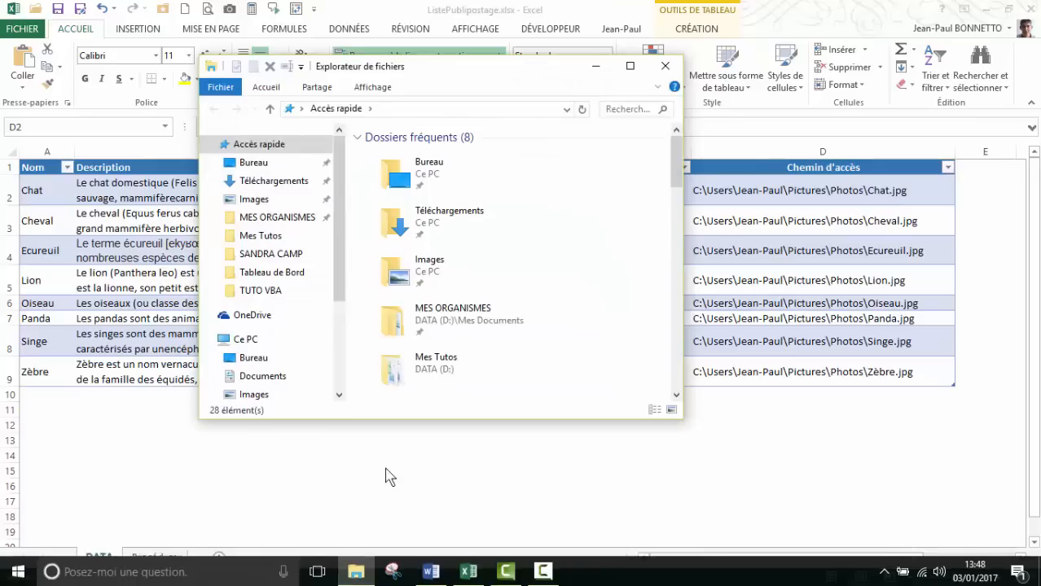
left_click(257, 200)
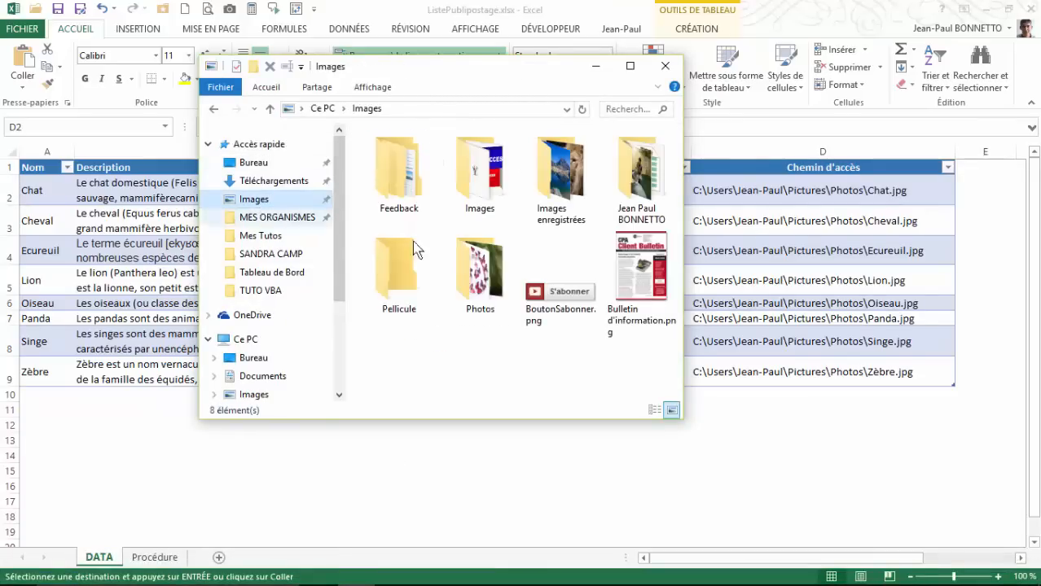
double_click(483, 276)
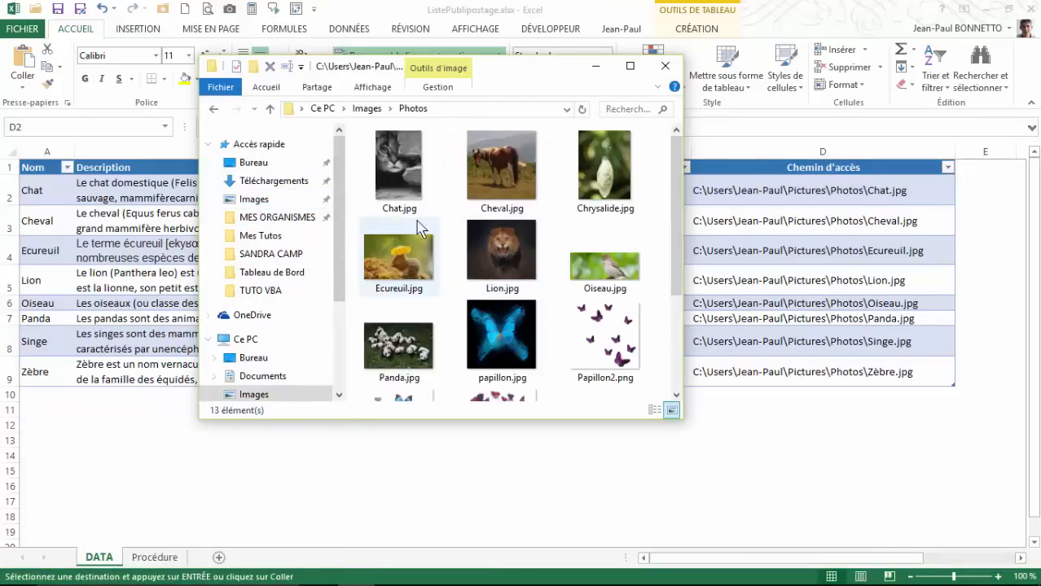
left_click_drag(528, 62, 455, 70)
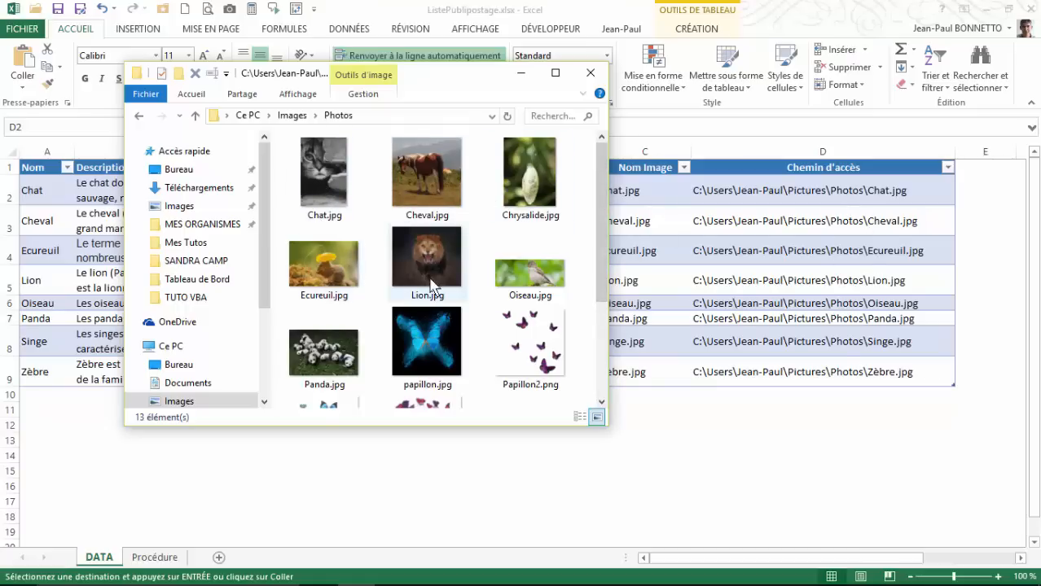
mouse_move(603, 191)
left_mouse_down()
mouse_move(599, 274)
mouse_move(573, 255)
mouse_move(599, 271)
mouse_move(600, 198)
left_mouse_up()
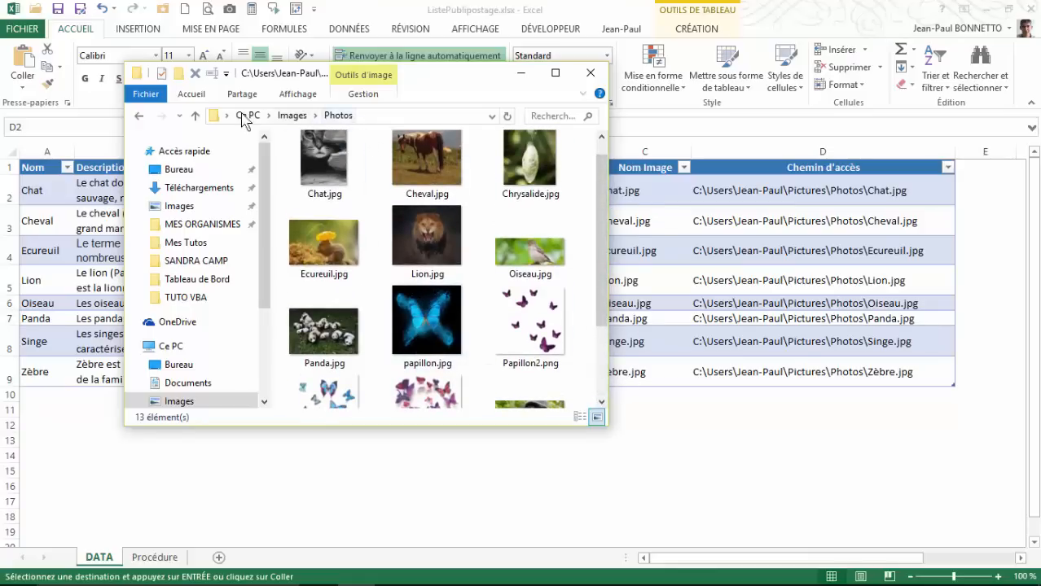
left_click(377, 124)
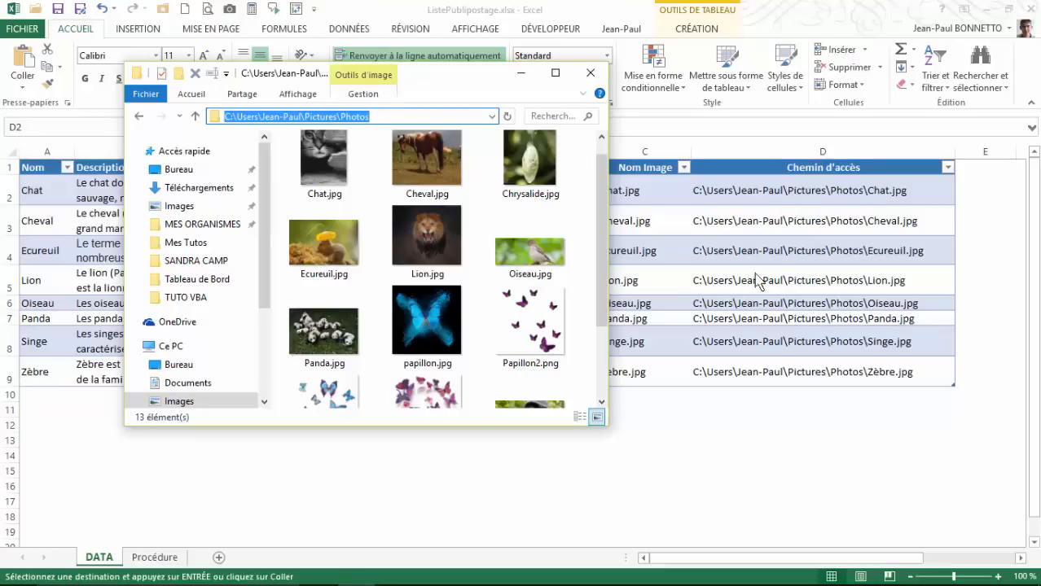
left_click(397, 112)
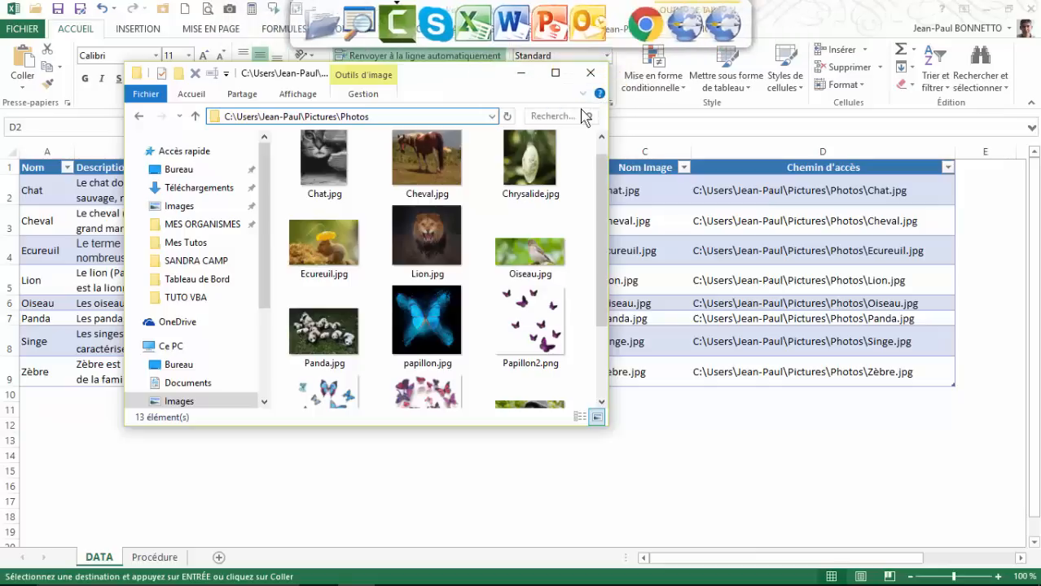
left_click(590, 72)
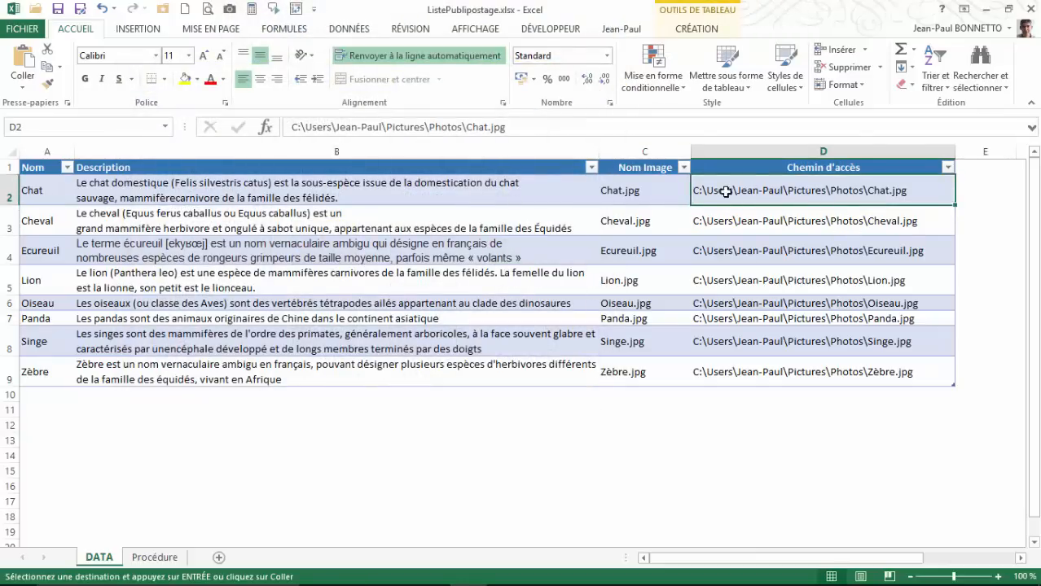
Step: Compare the image name and access path of the Chat record, and check the path of the Cheval record
left_click(612, 190)
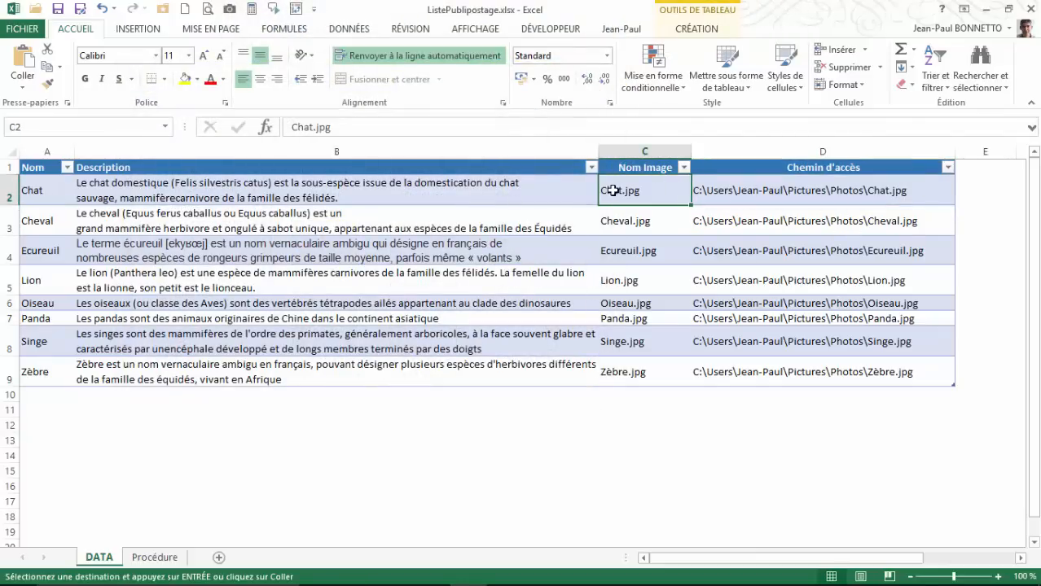
left_click(749, 190)
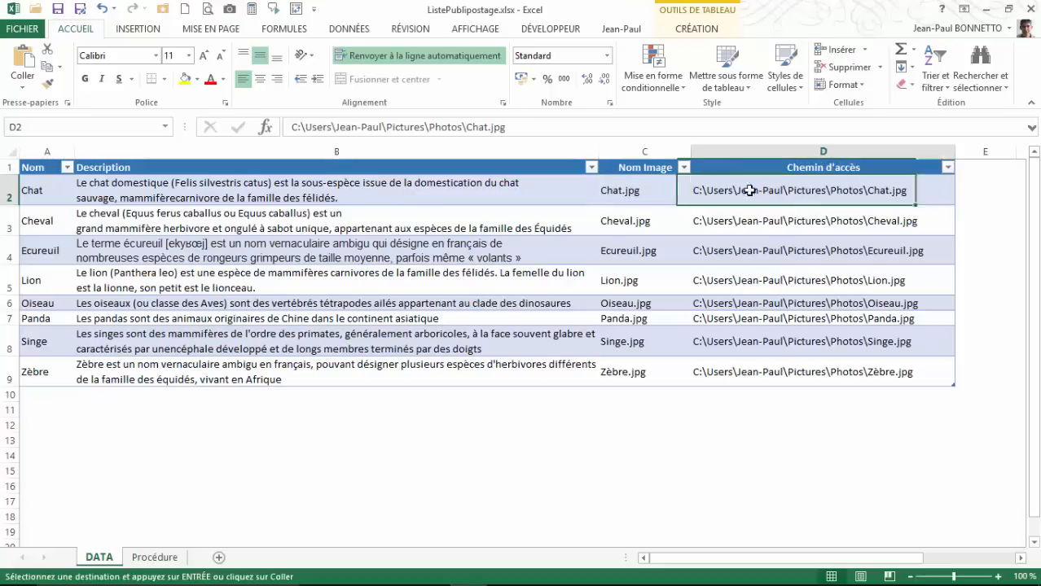
left_click(878, 226)
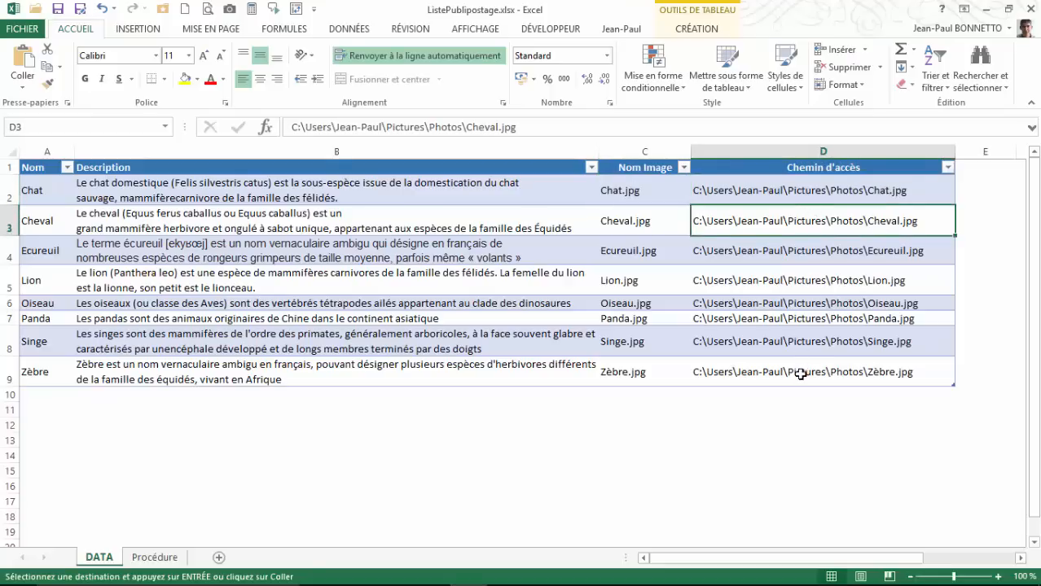
left_click(766, 200)
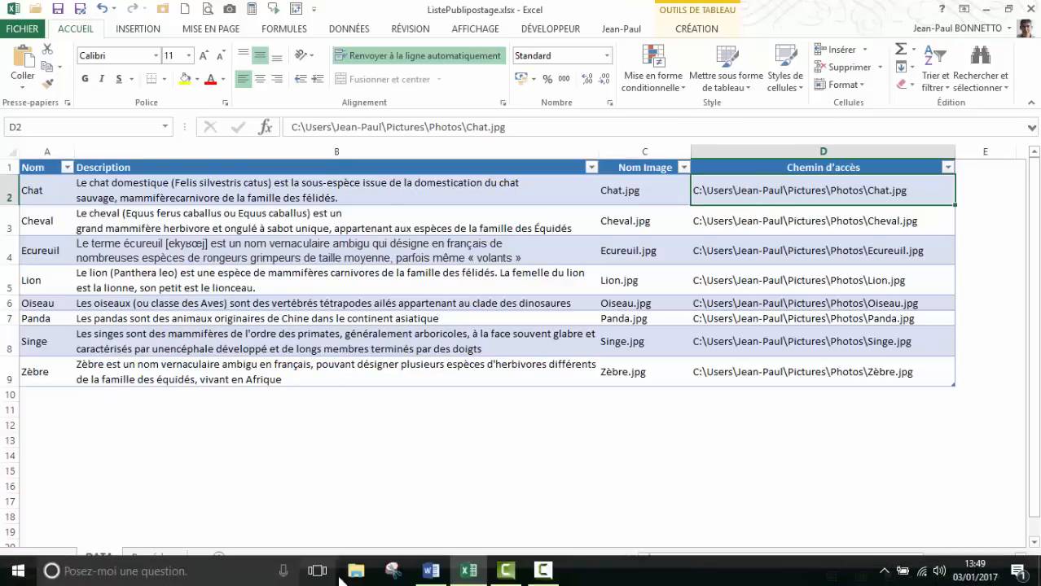
Step: Switch to Word and, in a new blank document, draw a rounded rectangle about 4.16 cm high and 18.16 cm wide across the page top
left_click(429, 574)
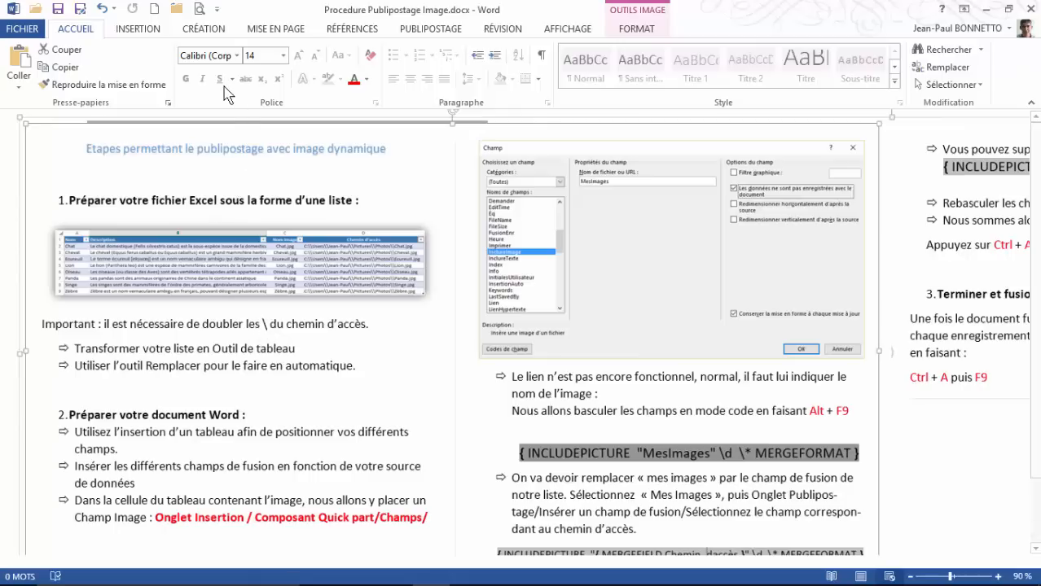
left_click(155, 10)
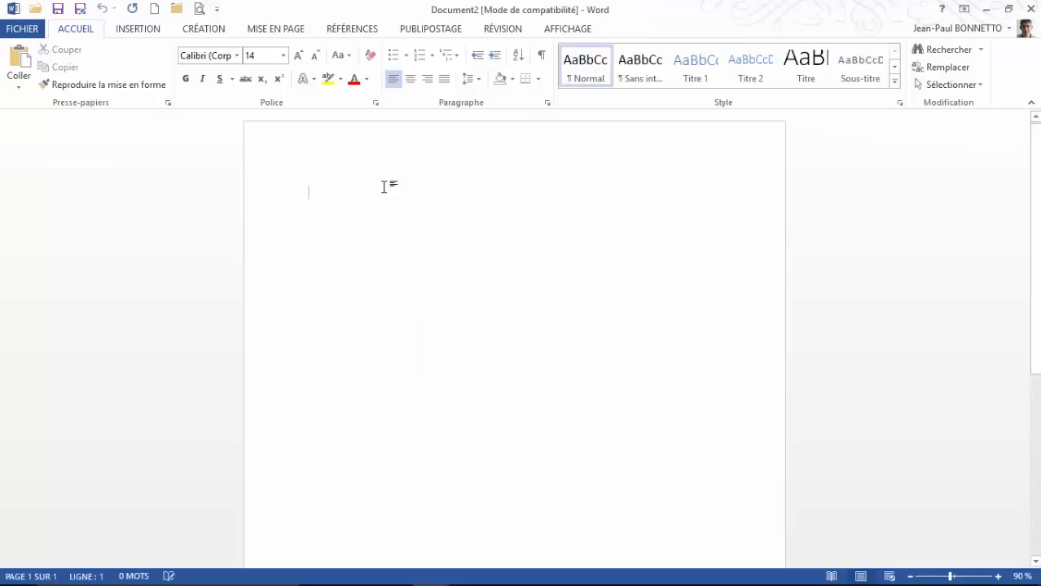
left_click(148, 27)
left_click(224, 88)
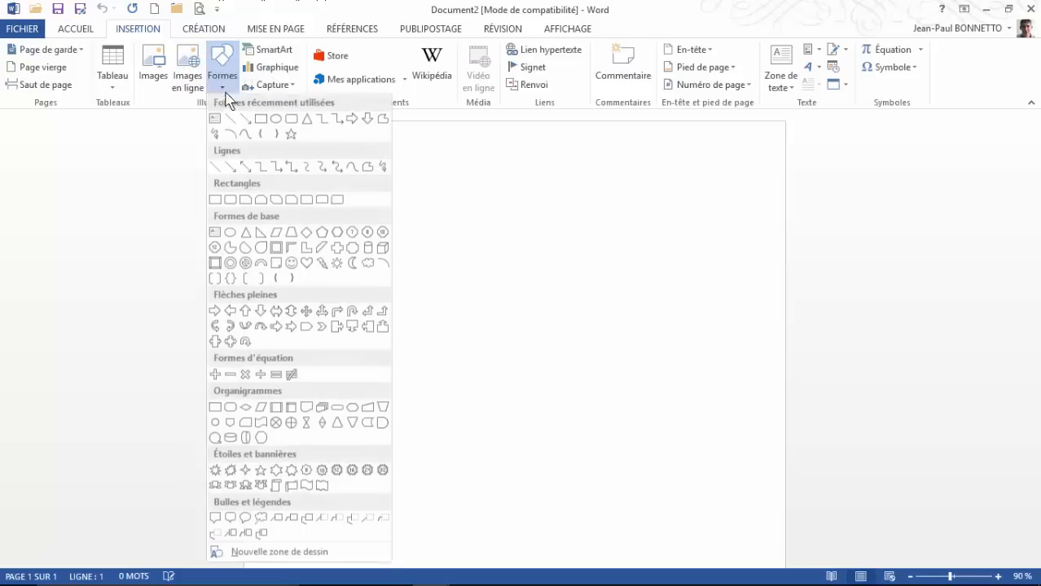
left_click(294, 122)
left_click_drag(282, 145, 752, 253)
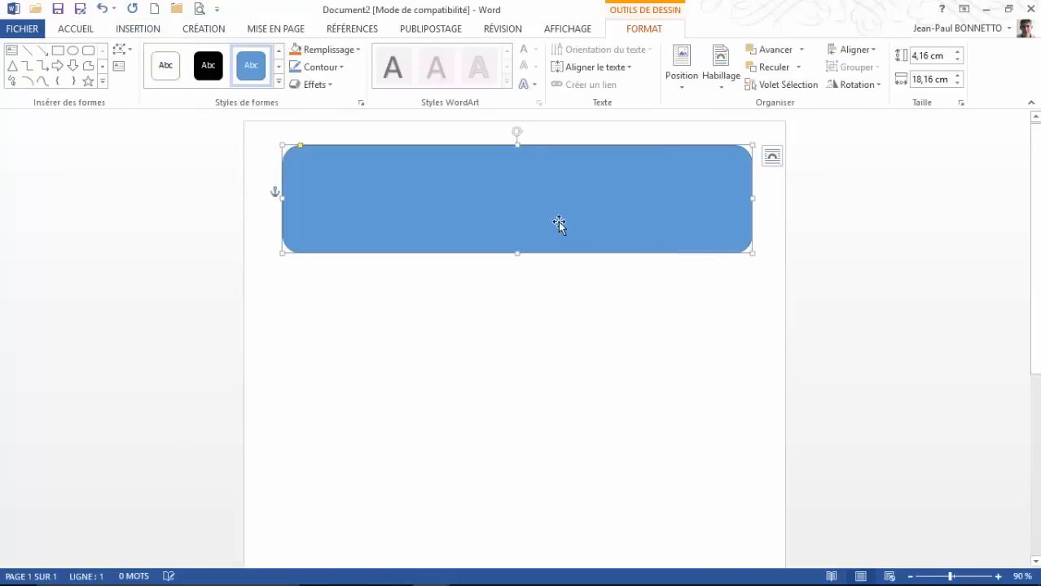
Step: Enter the title "Creation d'un publipostage avec images liées" inside the rounded rectangle
type("Creat")
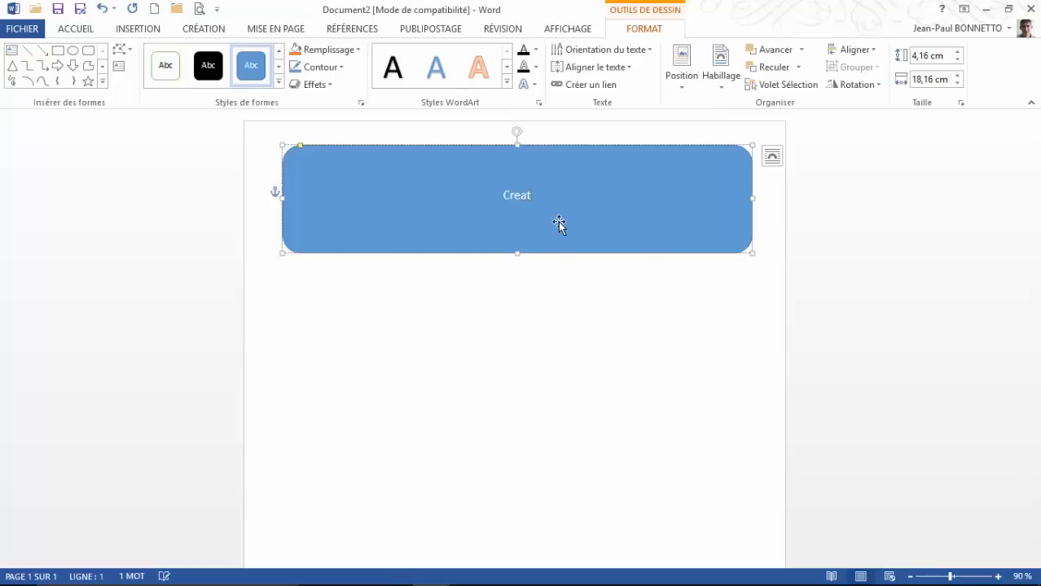
type("ion d'un pu")
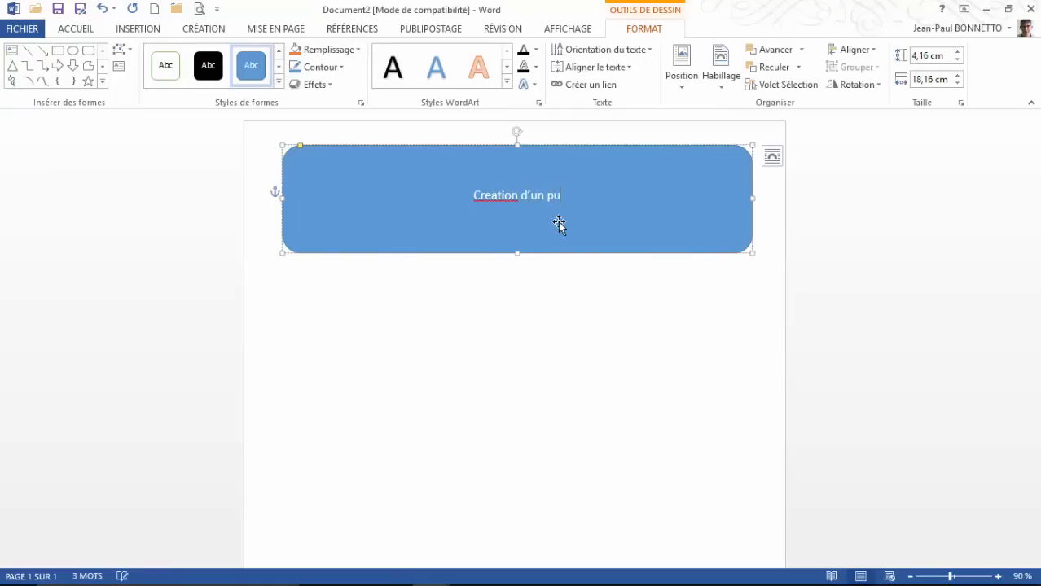
type("blipostage a")
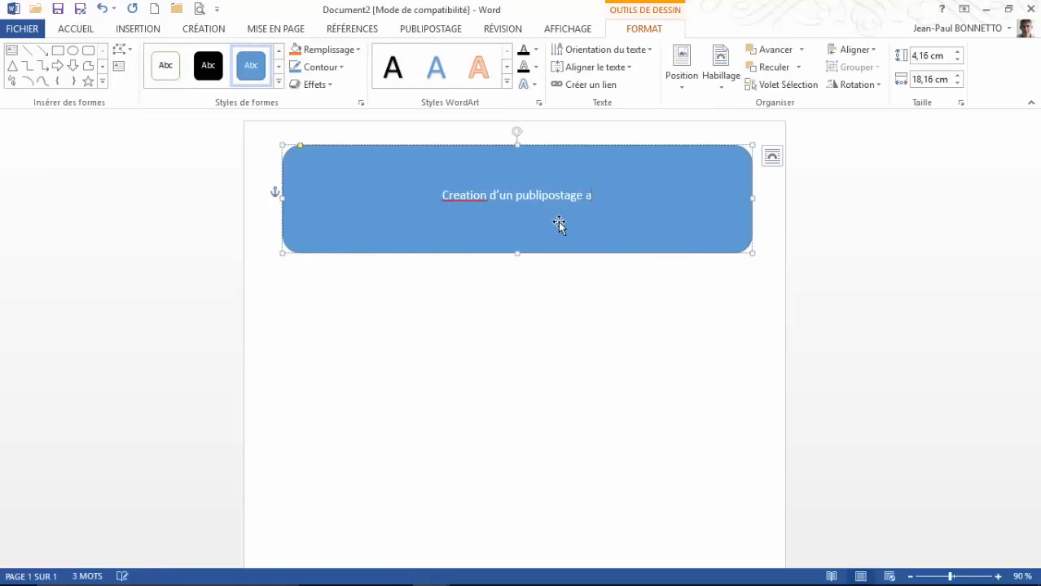
type("vec imag")
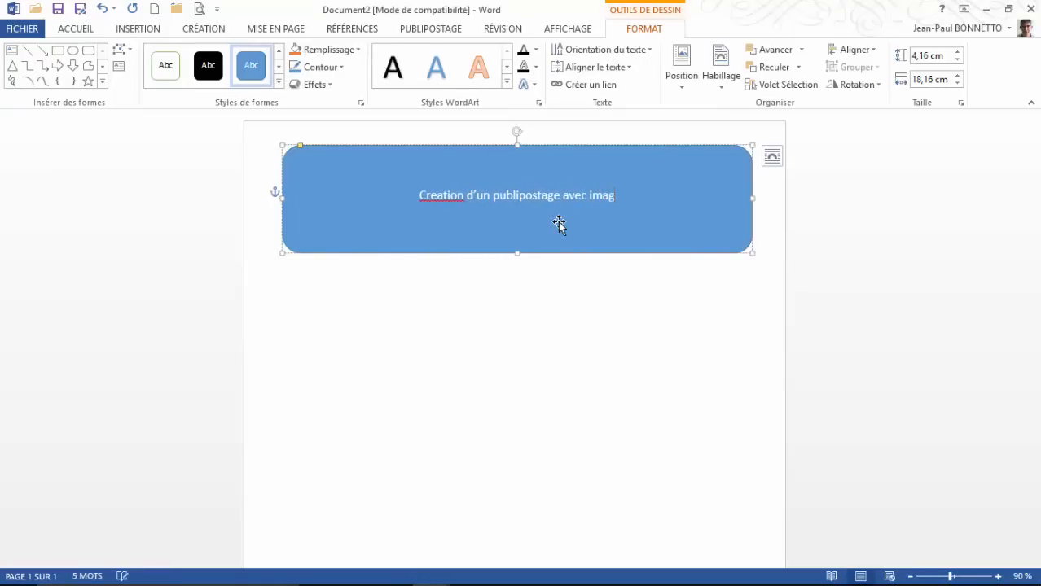
type("es liée")
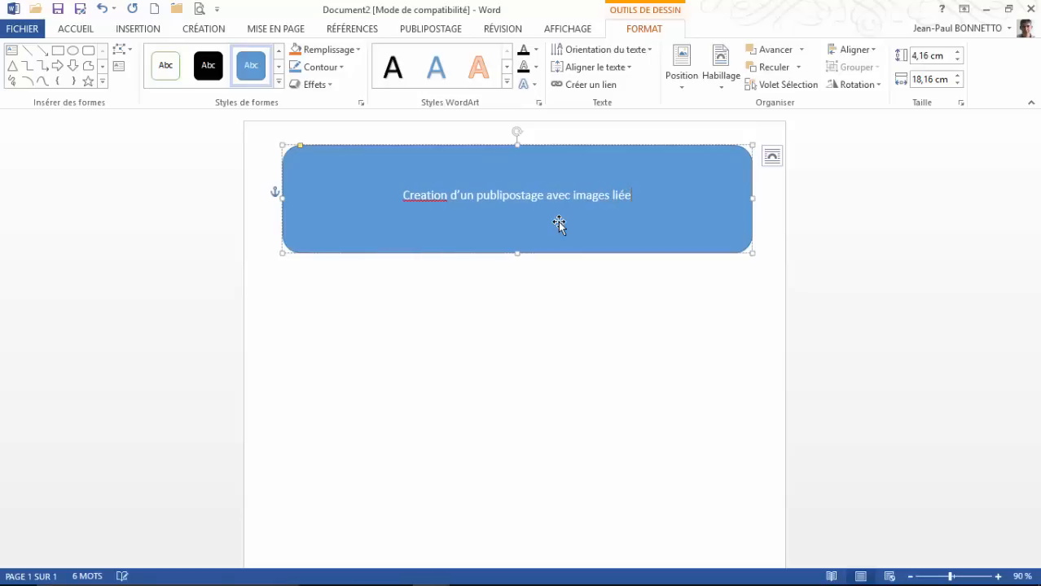
type("s")
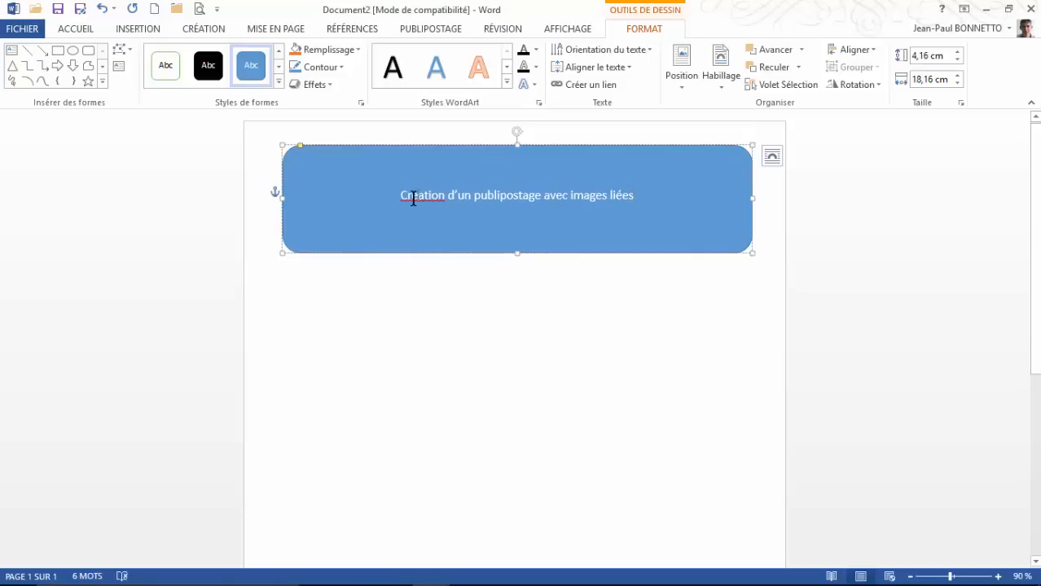
Step: Correct the title's first word to "Création" and apply the black fill WordArt style to the whole title
left_click_drag(410, 198, 417, 199)
type("é")
left_click(476, 151)
left_click(395, 72)
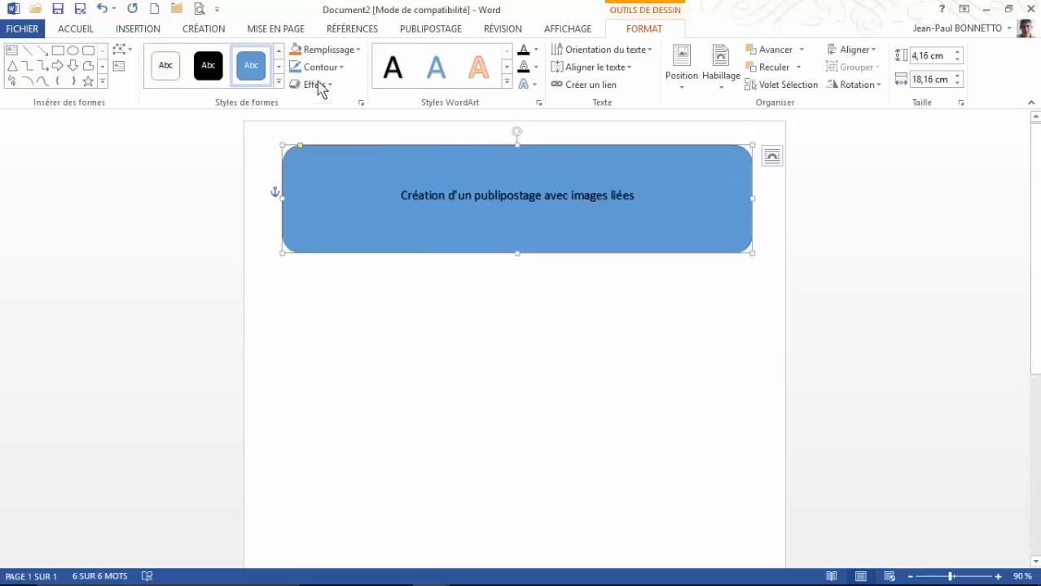
Step: Apply an orange gradient shape style to the rounded rectangle and reduce its height to about 2.84 cm
left_click(278, 82)
left_click(247, 277)
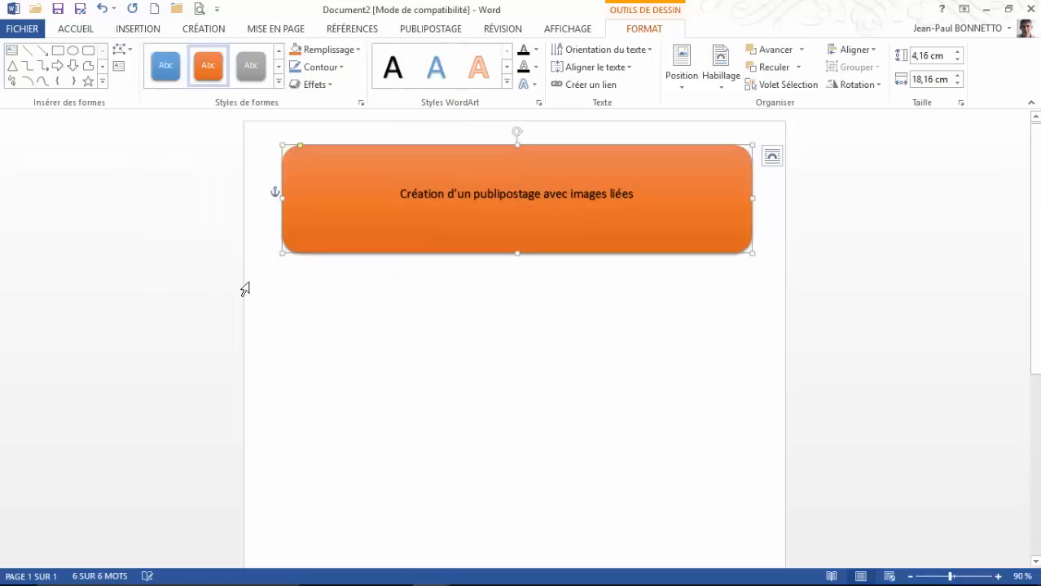
left_click_drag(518, 253, 519, 218)
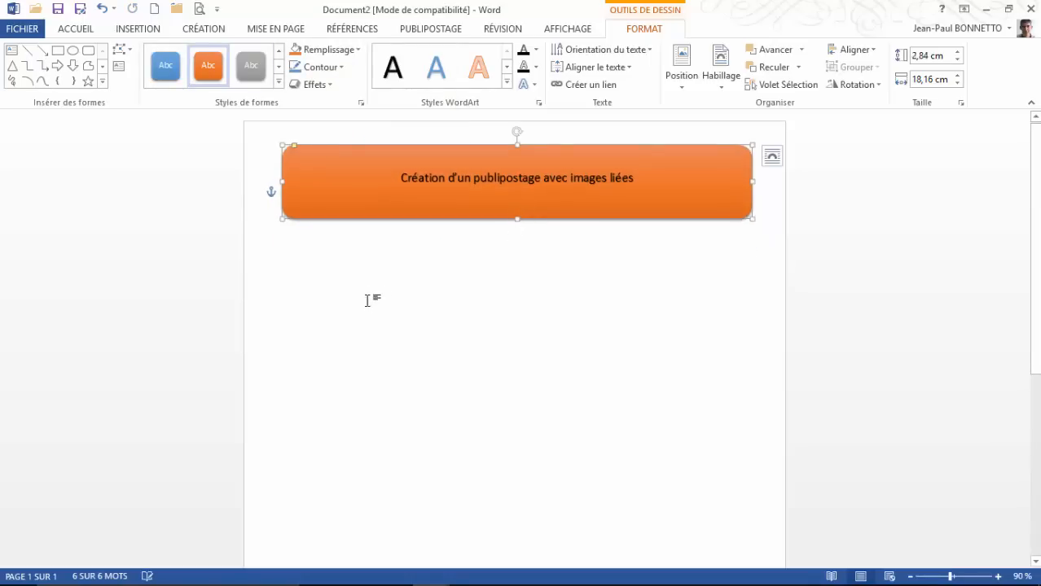
Step: Make the title bold at size 36 and increase the rectangle's height until both title lines fit
left_click(73, 30)
left_click(185, 78)
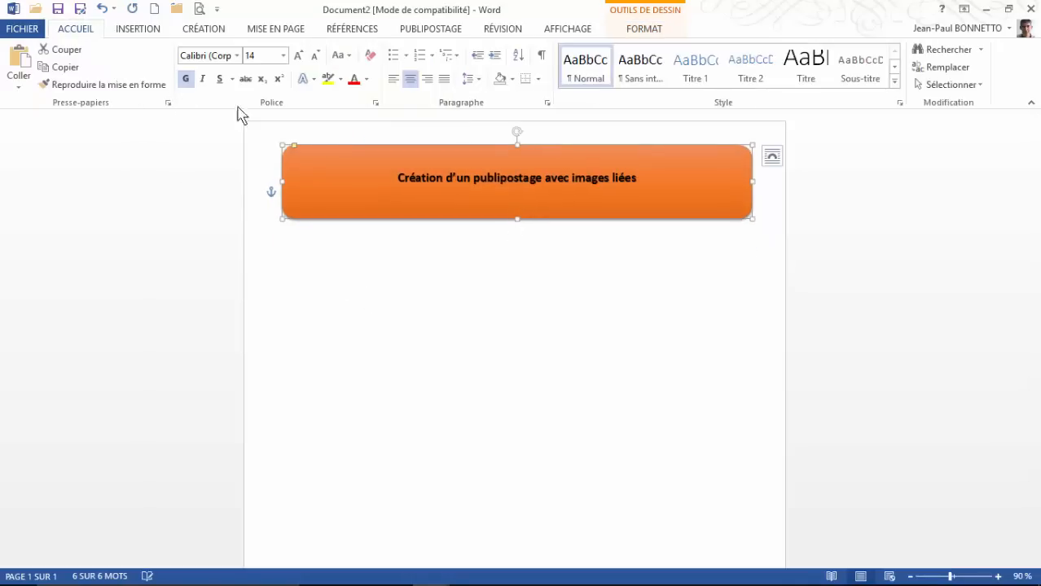
left_click(299, 57)
left_click(299, 57)
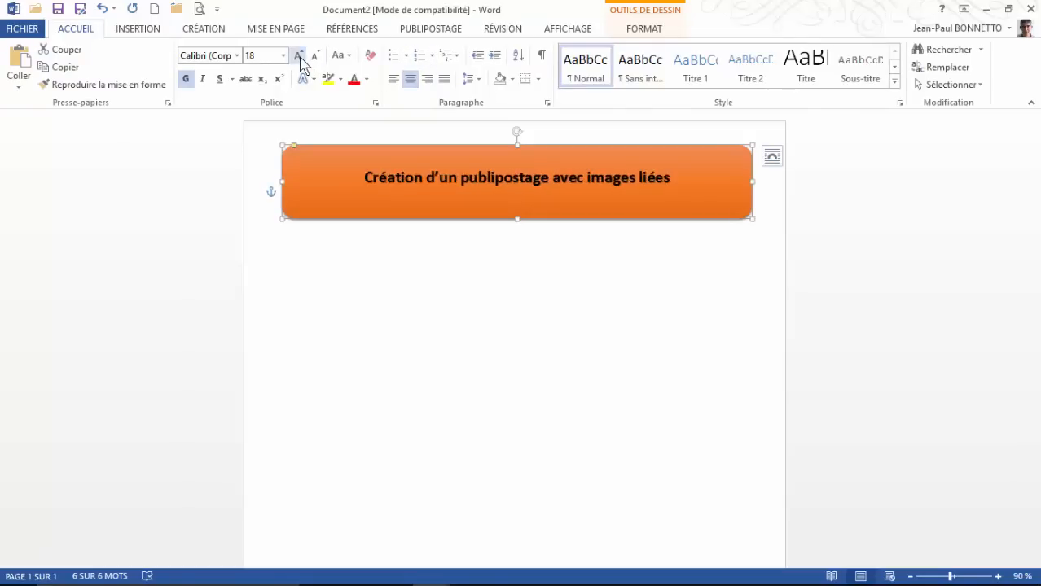
left_click(299, 57)
left_click(299, 57)
left_click(299, 57)
left_click(299, 57)
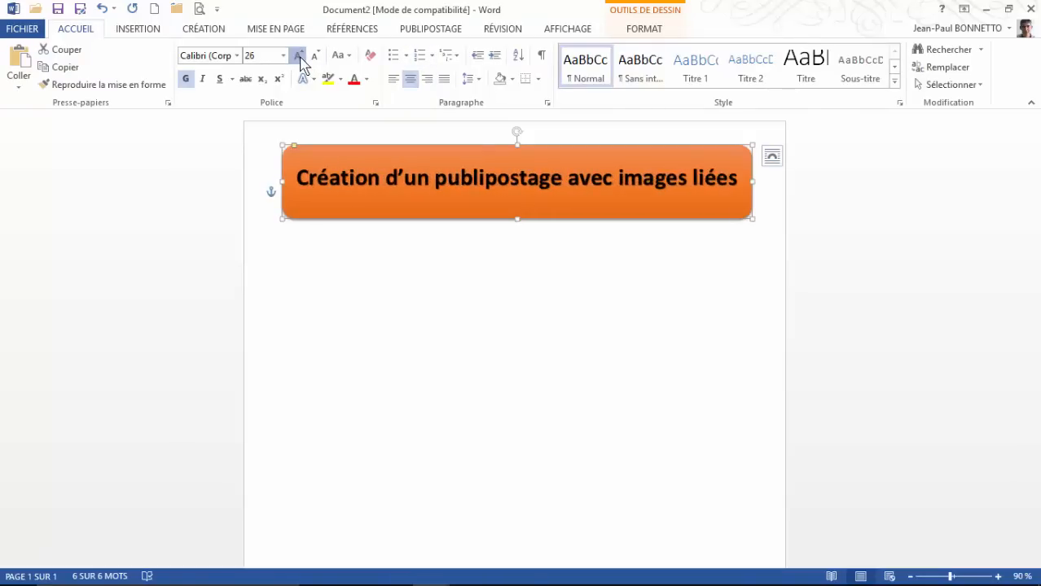
left_click(299, 57)
left_click(298, 57)
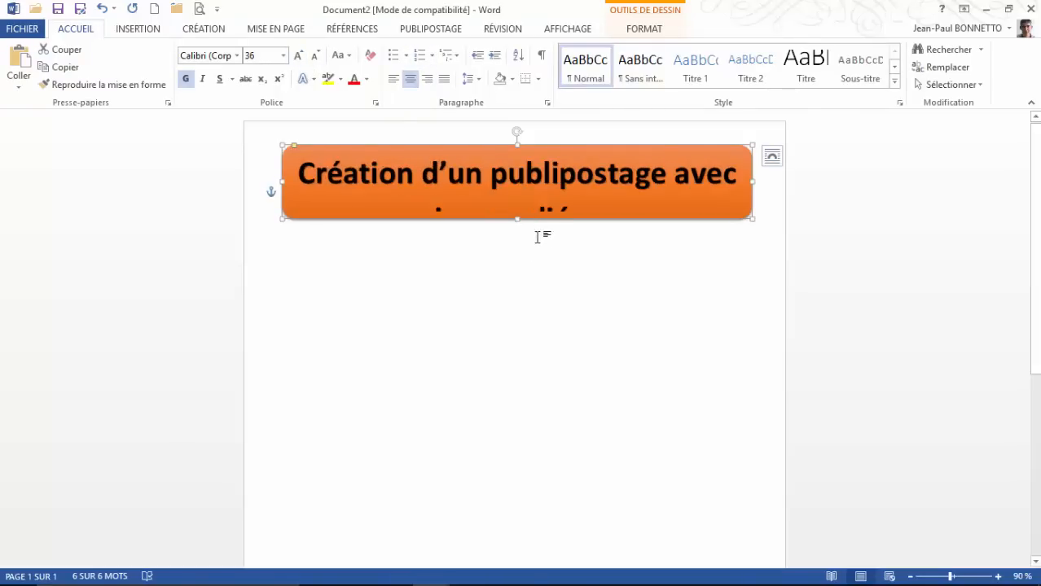
left_click_drag(518, 218, 516, 248)
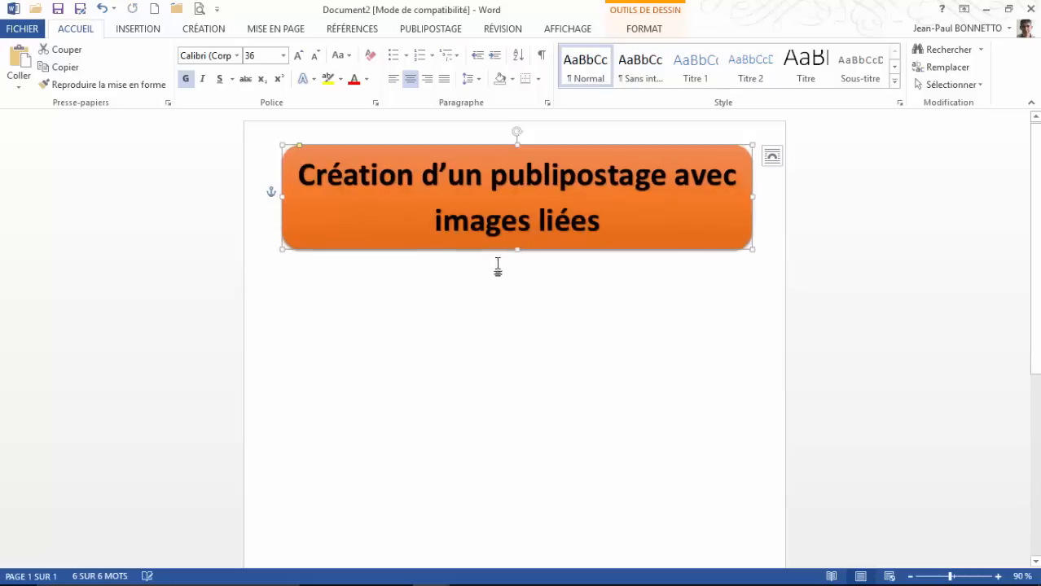
left_click(449, 292)
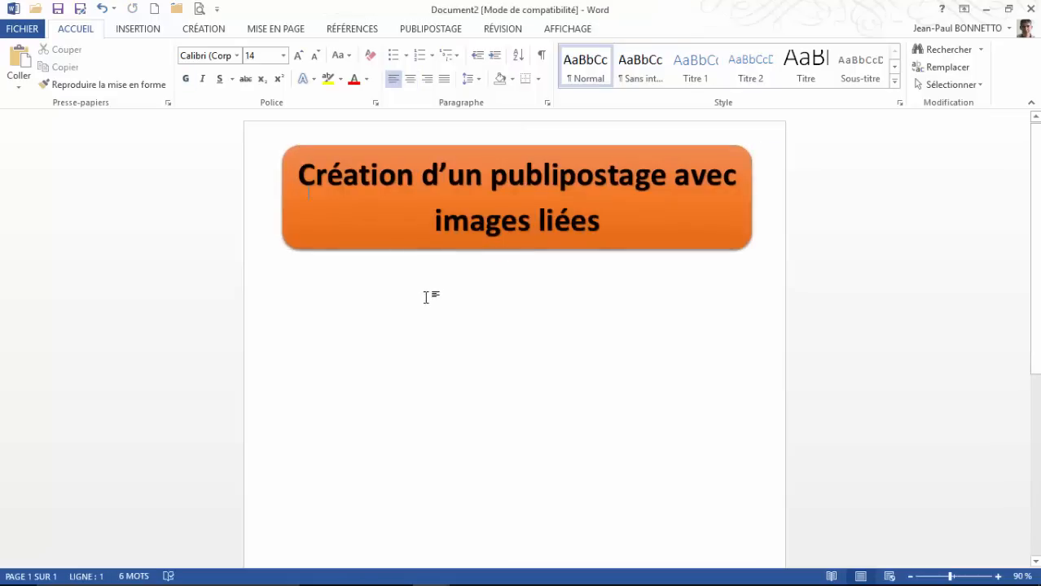
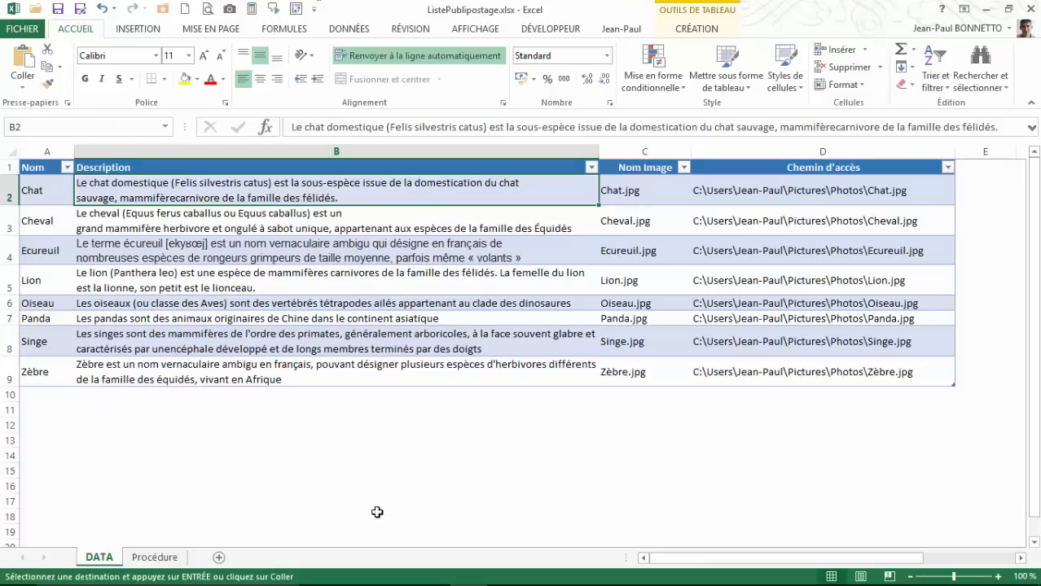
Step: Switch to Document2 in Word, merge the two cells of the row below DESCRIPTION, and centre its content both ways
mouse_move(430, 570)
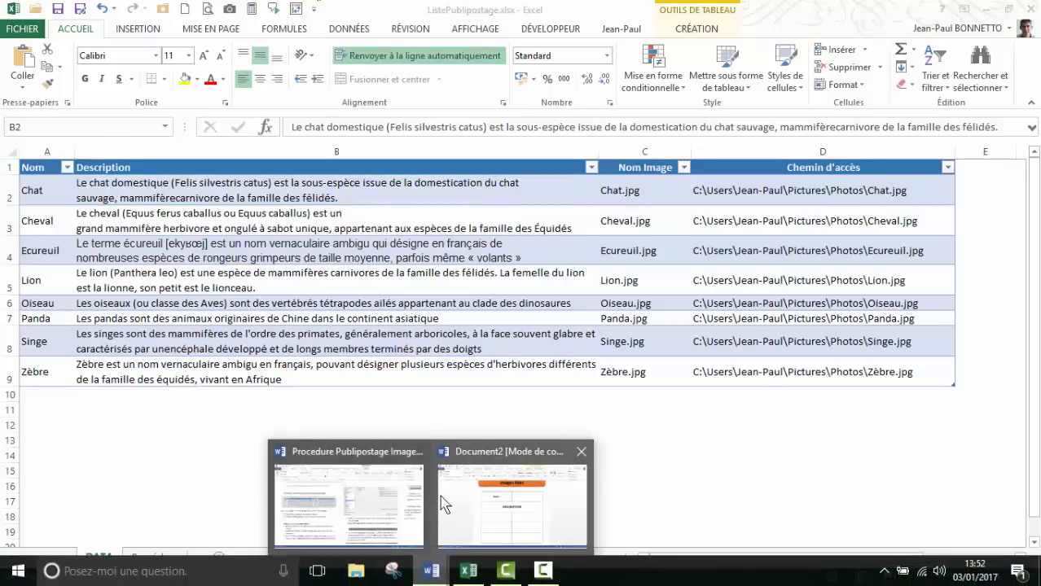
left_click(498, 503)
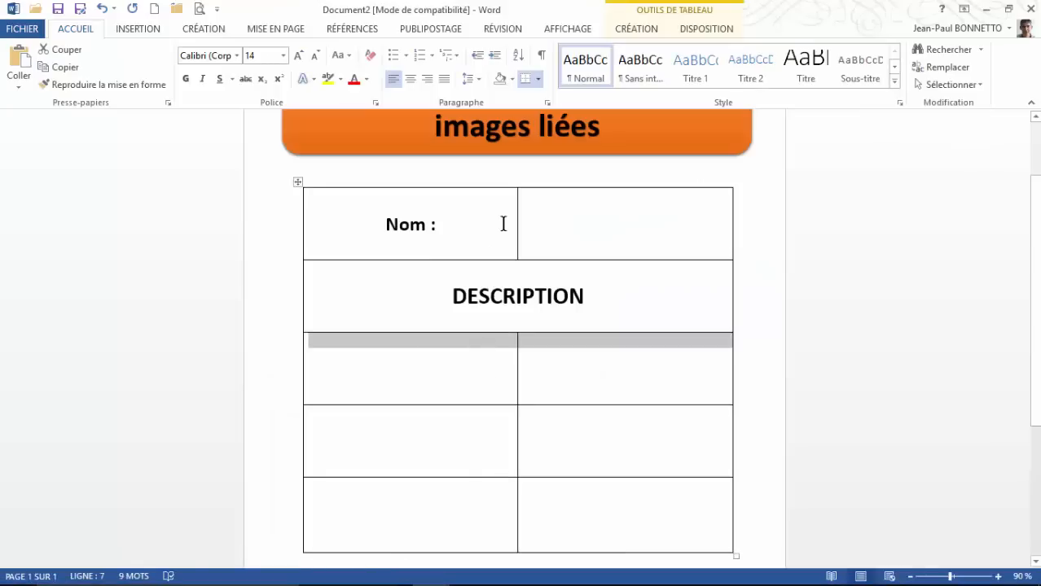
left_click(691, 29)
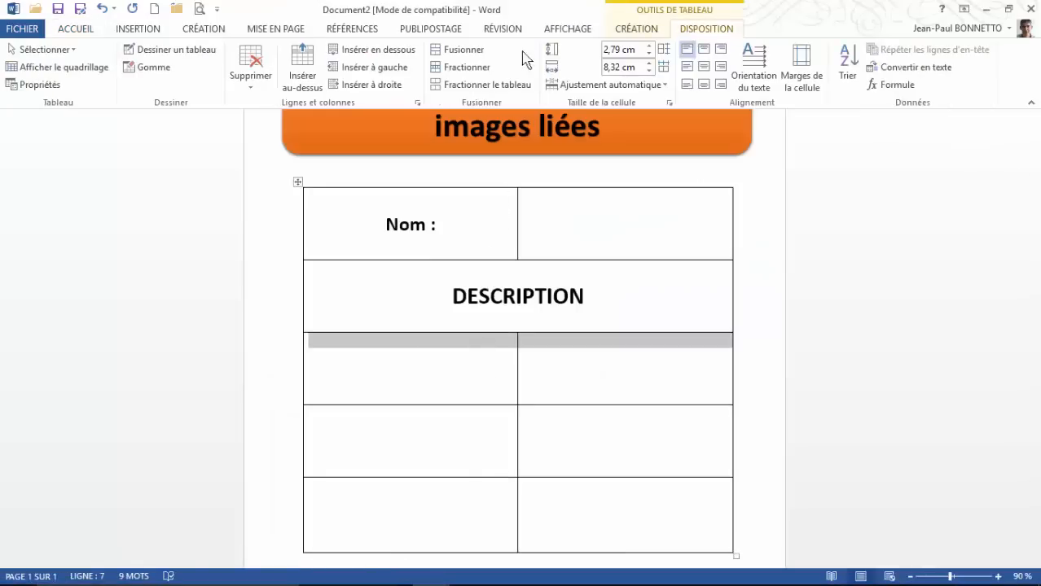
left_click(461, 49)
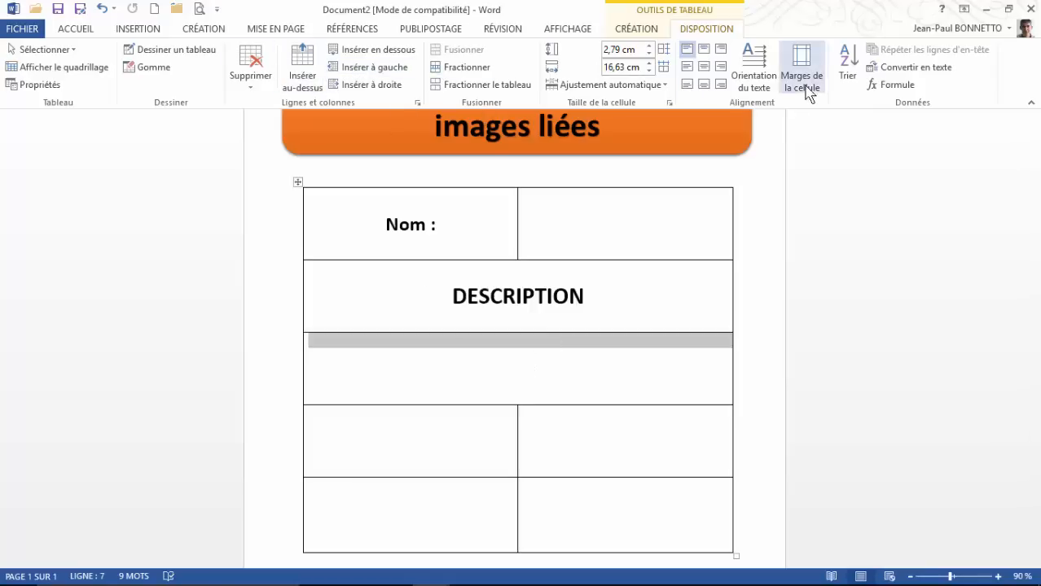
left_click(703, 66)
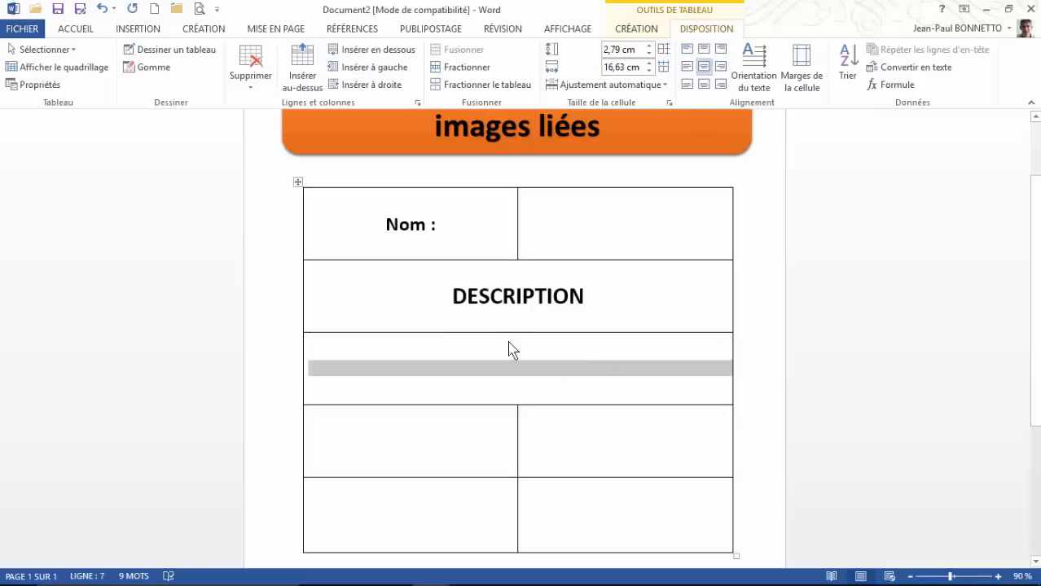
Step: Format the merged row below DESCRIPTION as bold italic size 16 and make the row slightly taller
left_click(77, 30)
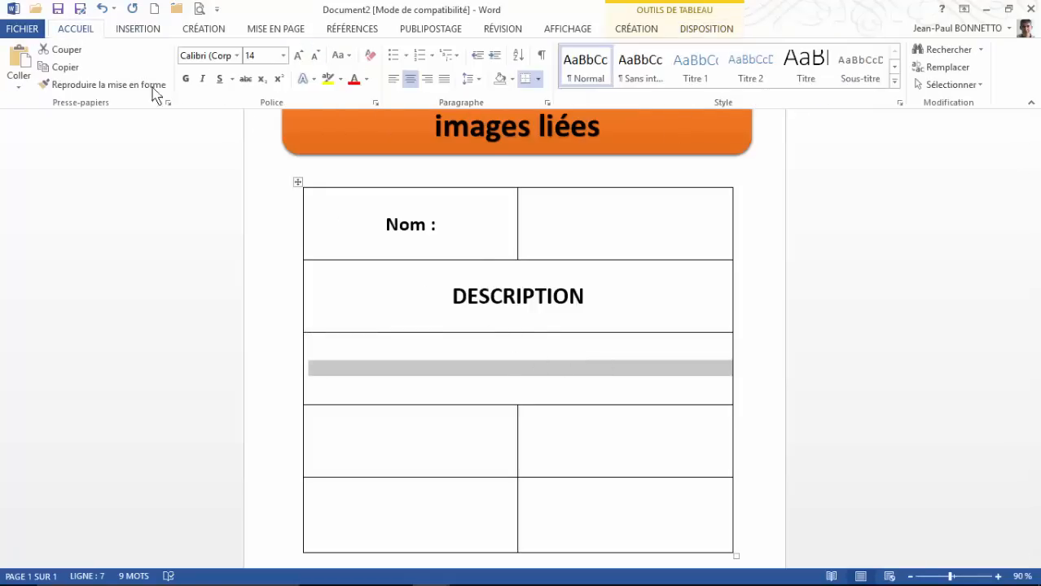
left_click(299, 55)
left_click(407, 358)
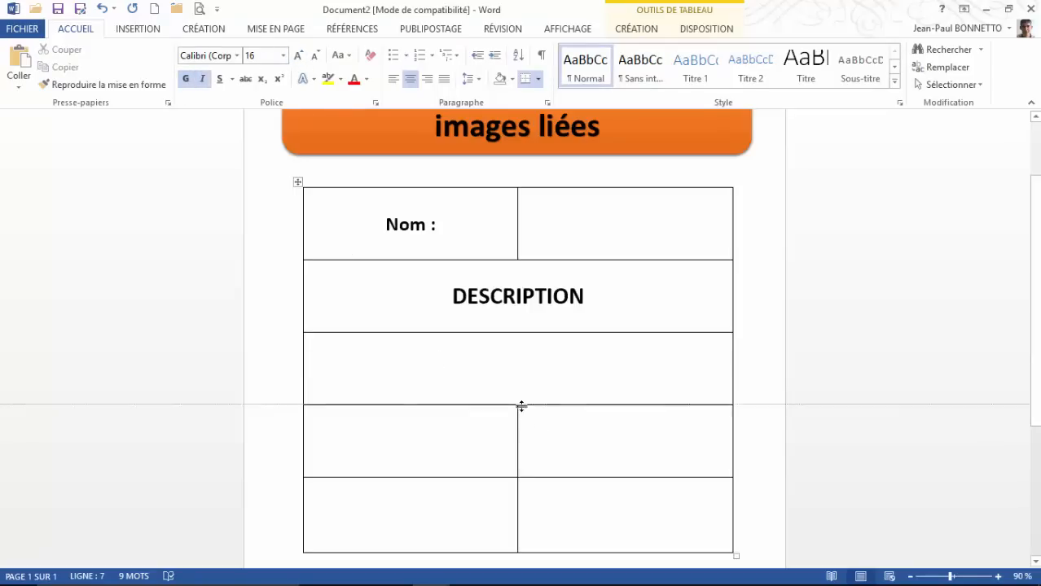
left_click_drag(543, 405, 543, 421)
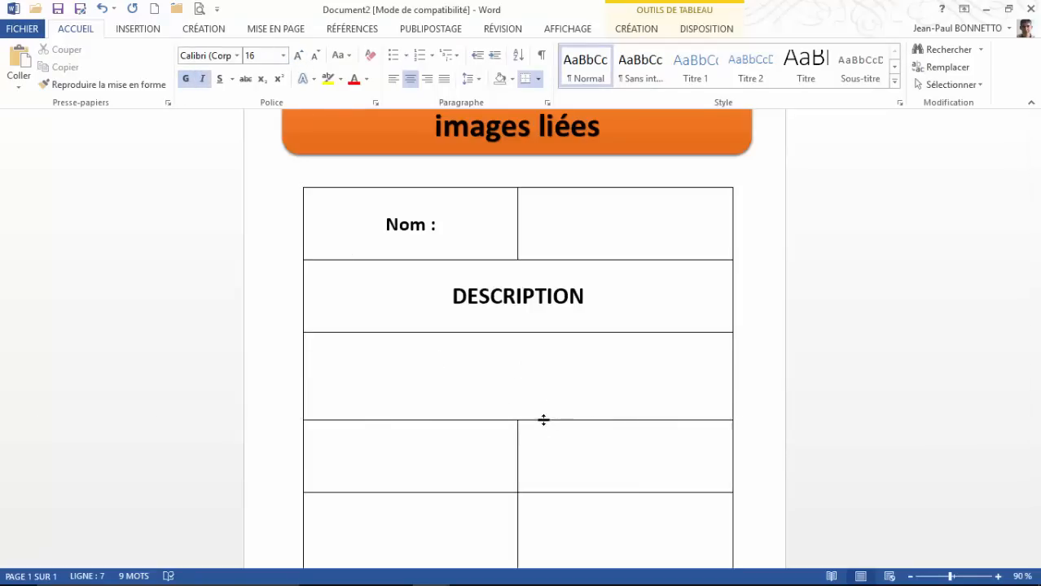
Step: Merge the two cells of the table's fourth row and centre its content horizontally and vertically
scroll(529, 409, "down", 1)
left_click_drag(488, 378, 566, 388)
left_click(703, 29)
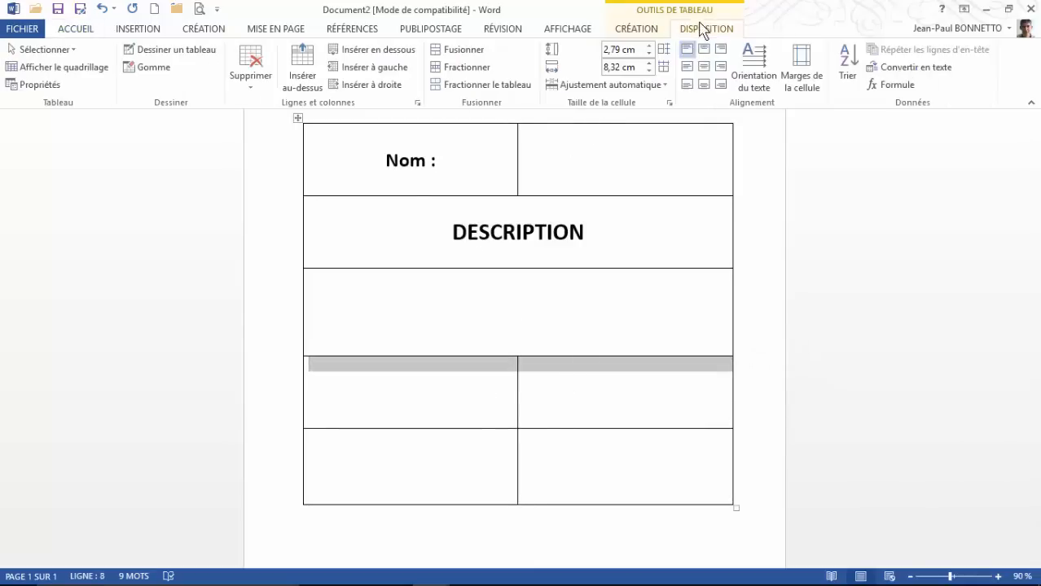
left_click(465, 50)
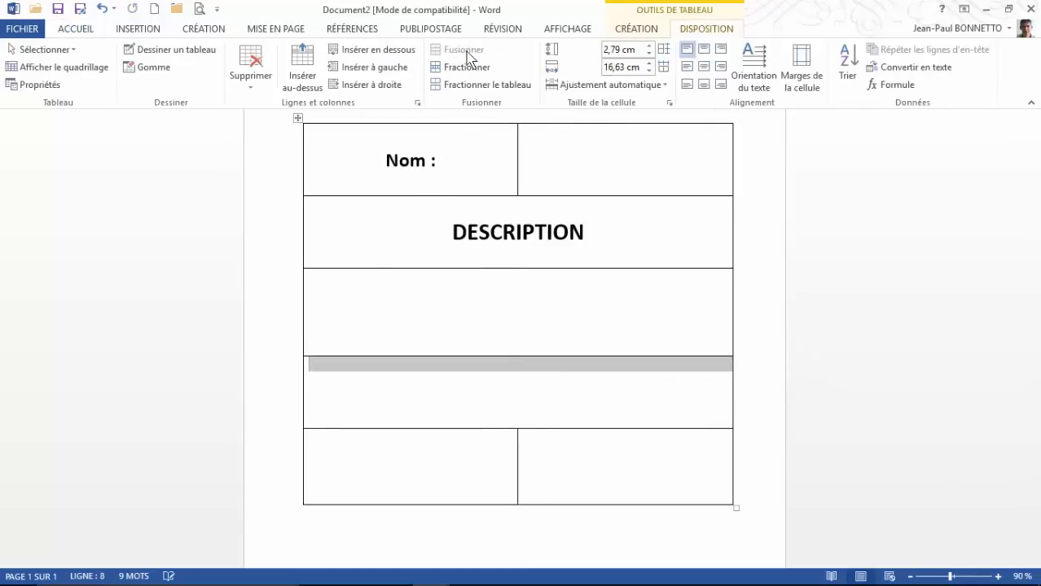
left_click(703, 66)
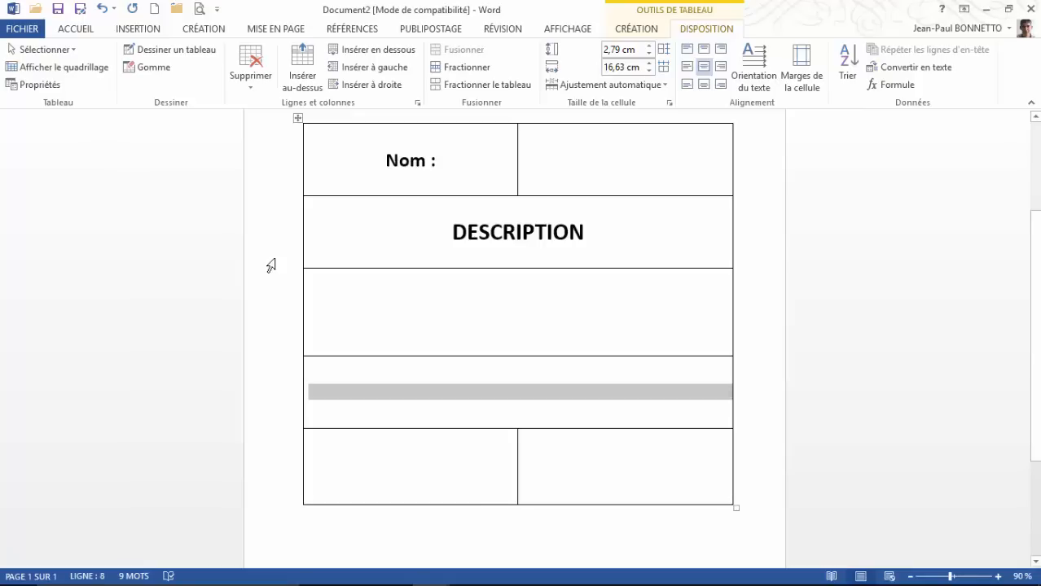
Step: Enter "PHOTOS" in the merged fourth row and copy the formatting of the DESCRIPTION heading onto it
type("PHOTO")
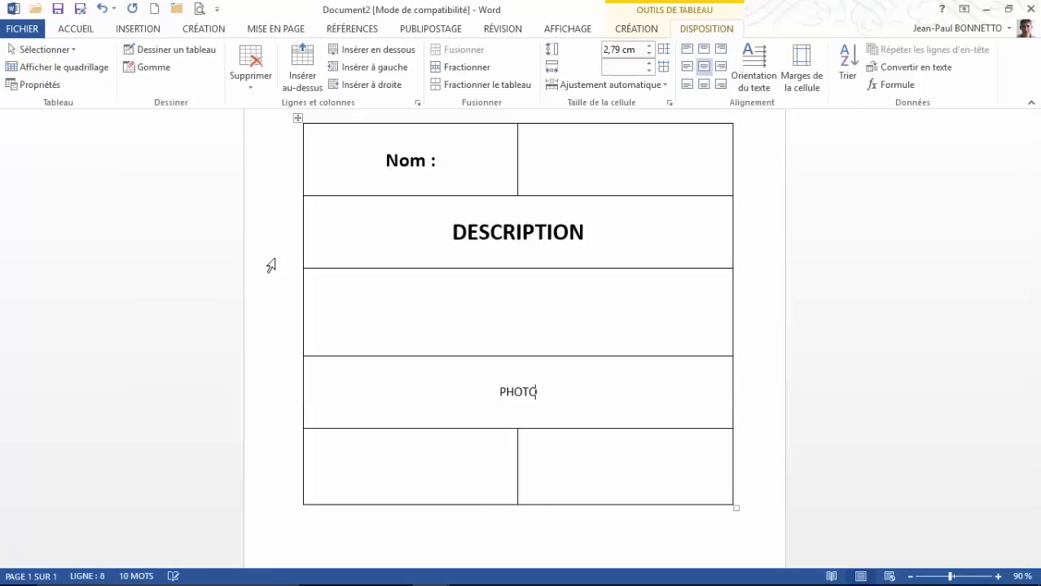
type("S")
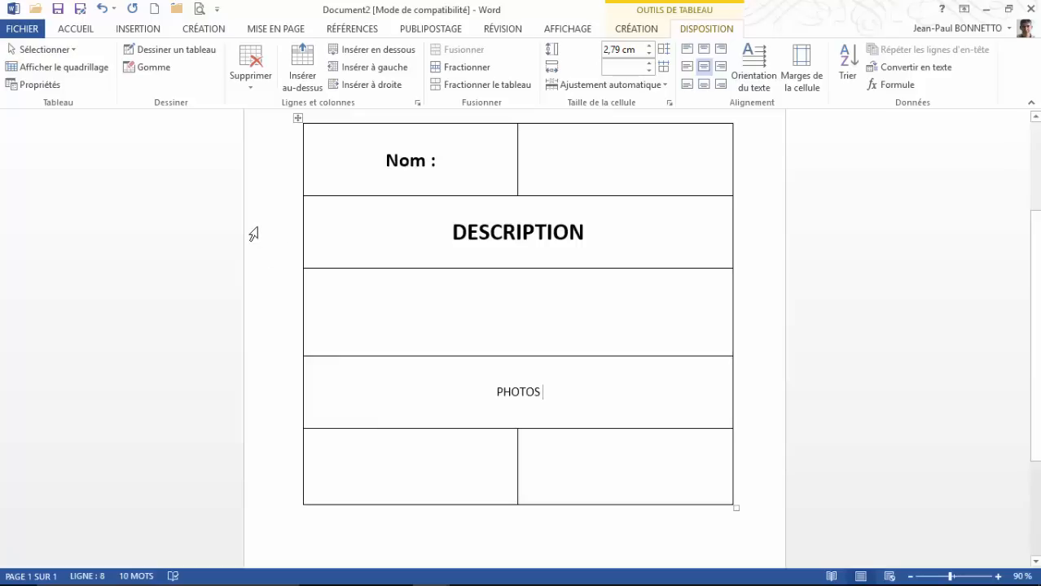
double_click(569, 230)
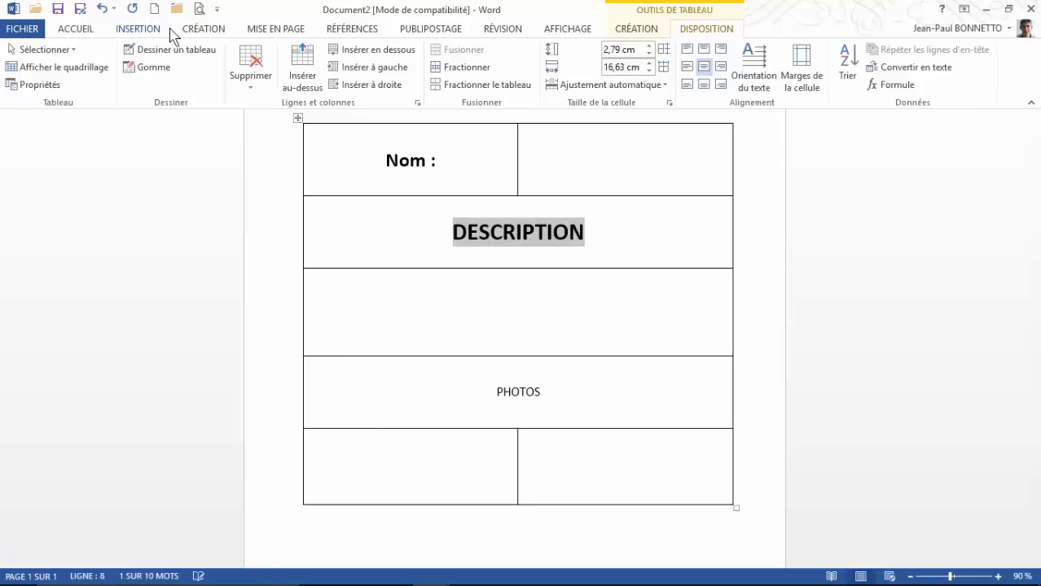
left_click(79, 29)
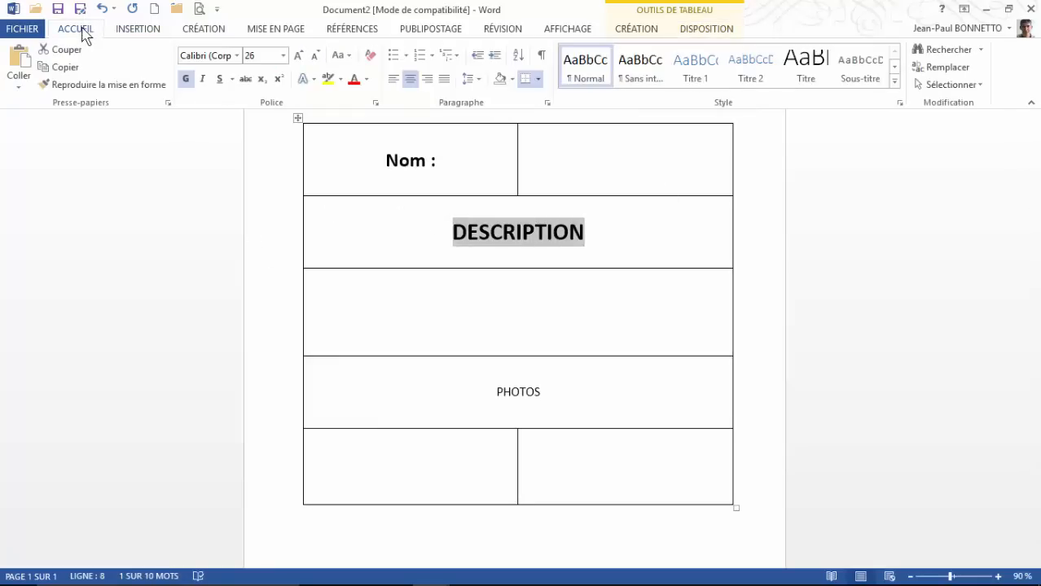
left_click(107, 84)
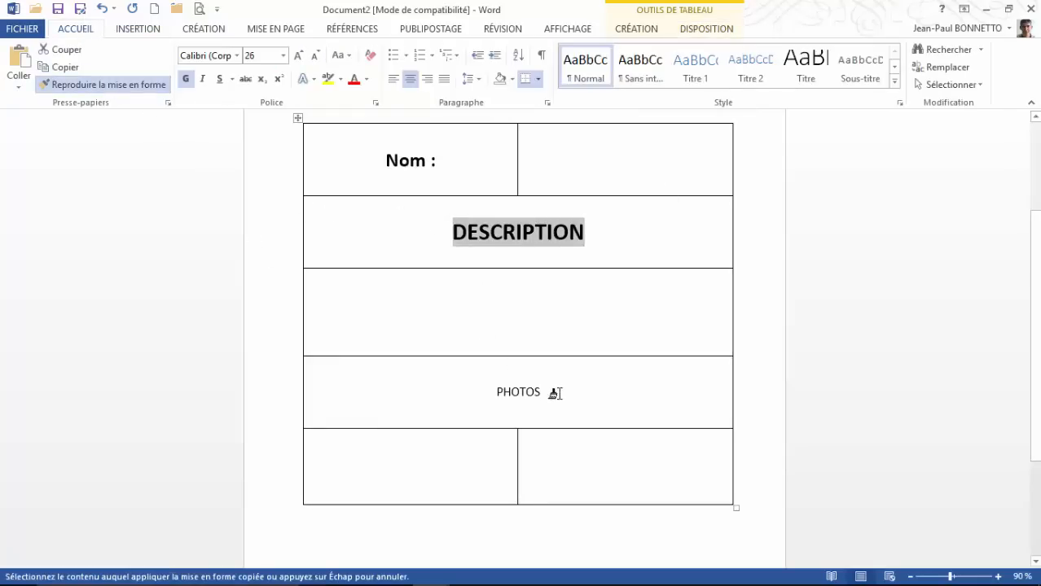
left_click_drag(554, 393, 436, 392)
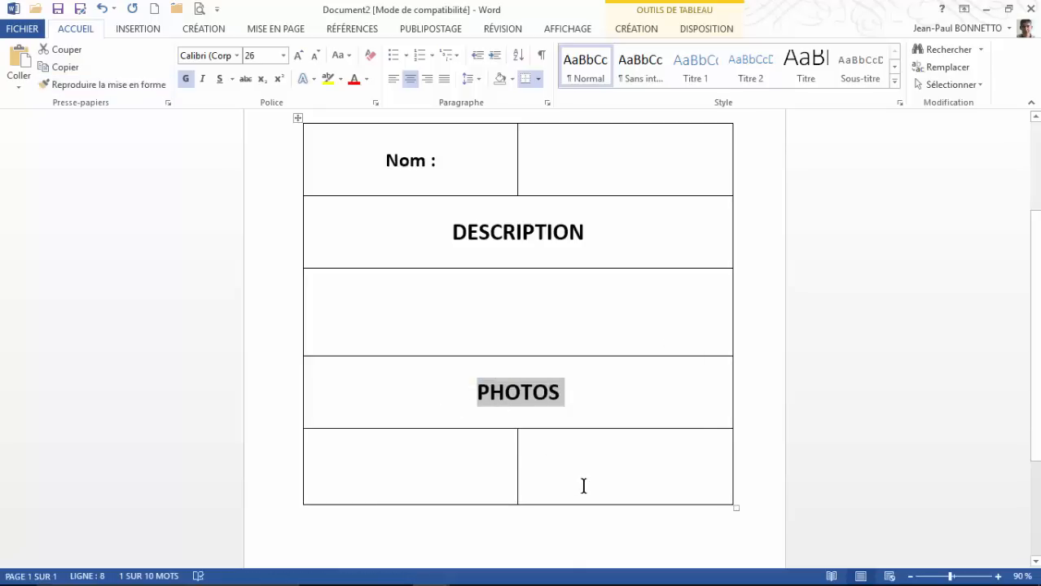
Step: Merge the two cells of the table's last row and widen the whole table slightly
left_click_drag(583, 487, 441, 467)
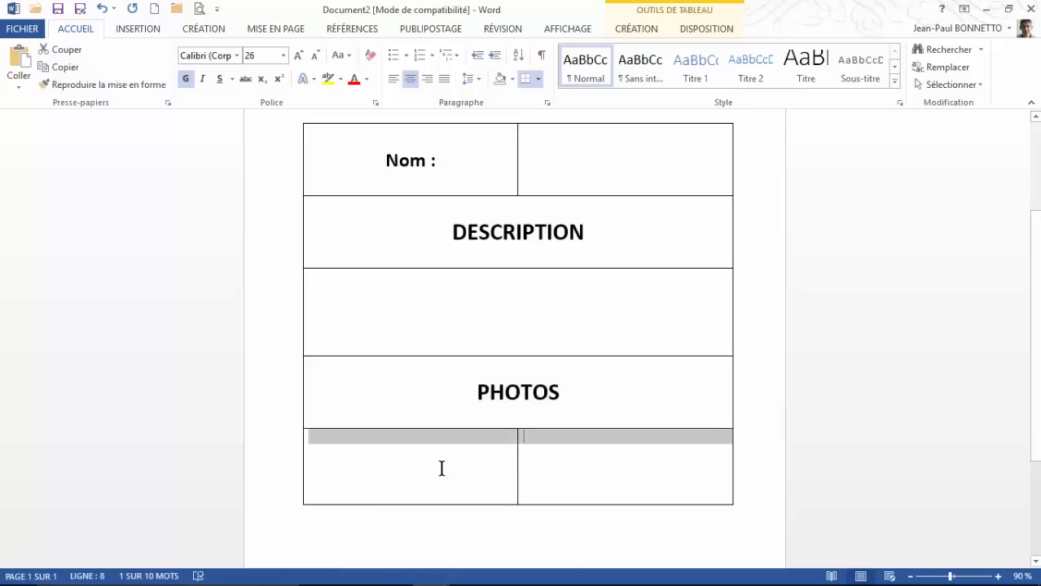
left_click(718, 33)
left_click(461, 50)
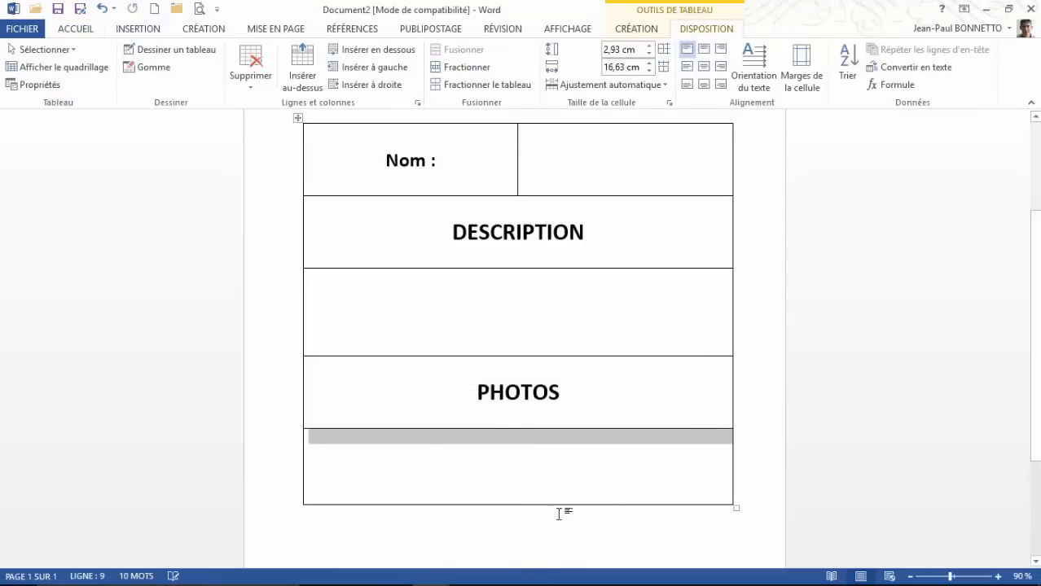
scroll(570, 505, "down", 2)
left_click_drag(736, 445, 740, 448)
left_click(588, 396)
left_click(570, 436)
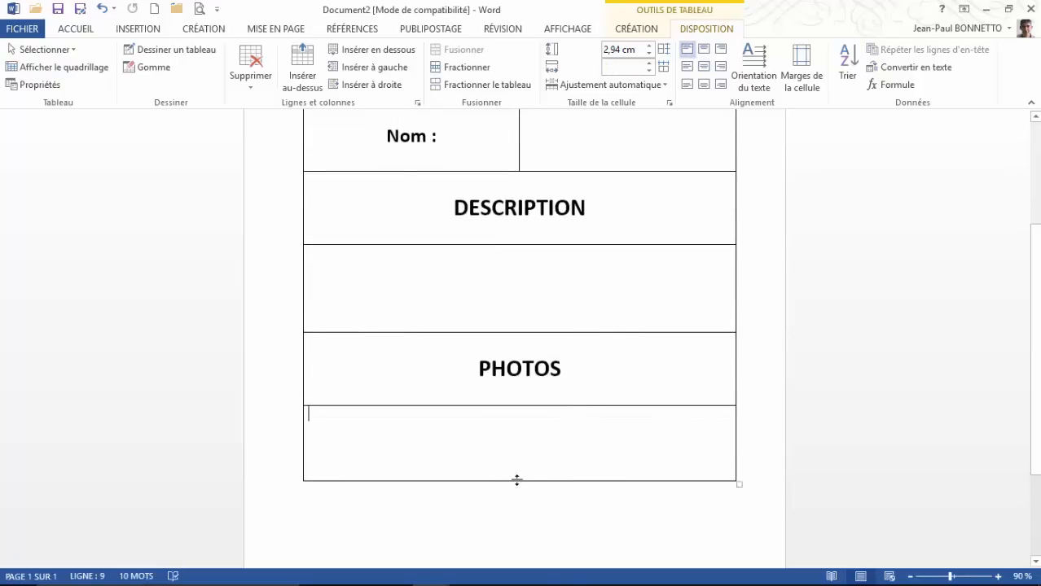
Step: Increase the last row's height to about 8.12 cm, keeping it on the first page, and centre its content both ways
left_click_drag(521, 480, 518, 539)
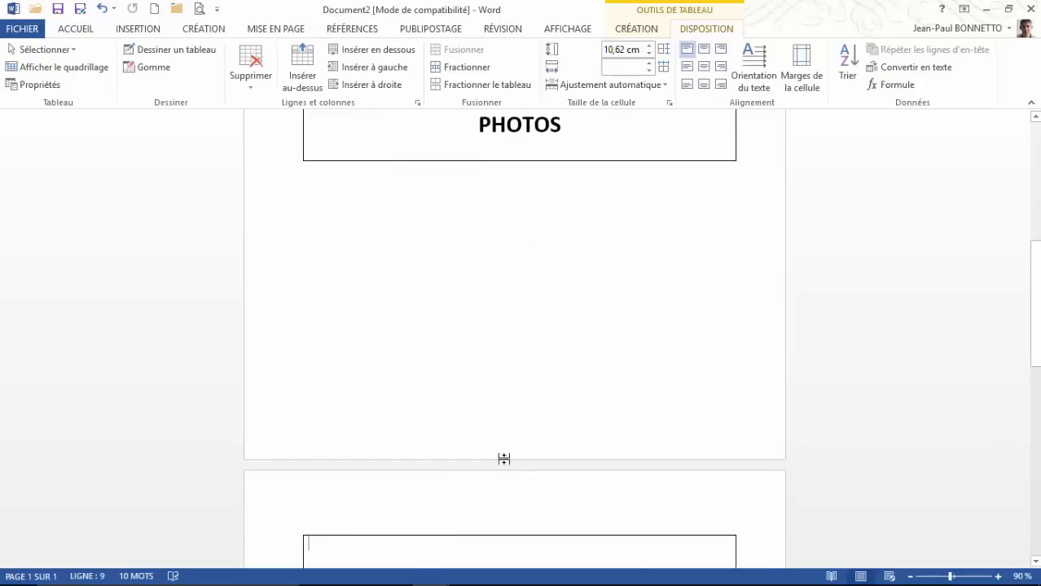
left_click(101, 8)
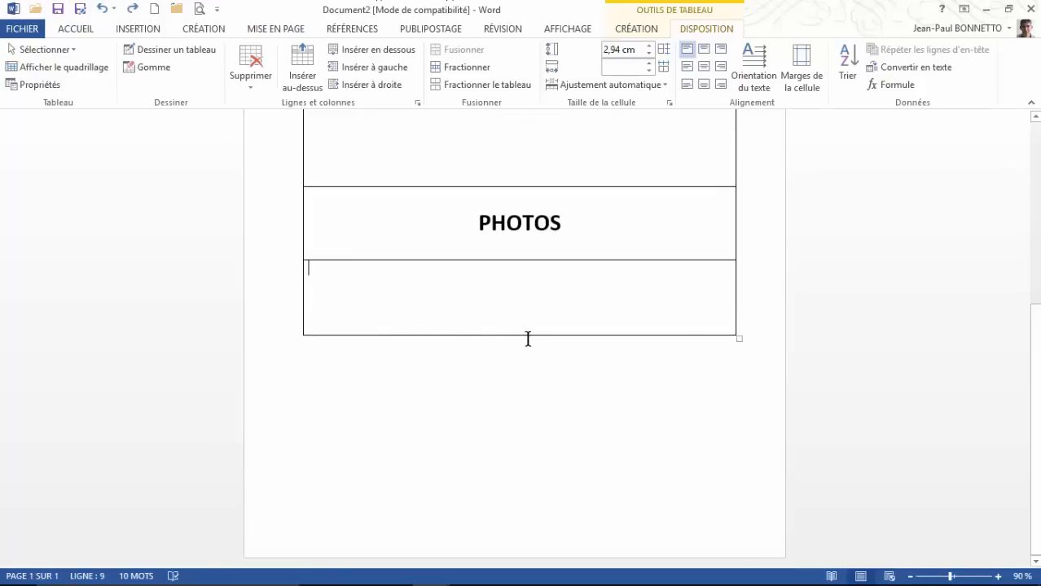
left_click_drag(525, 335, 516, 470)
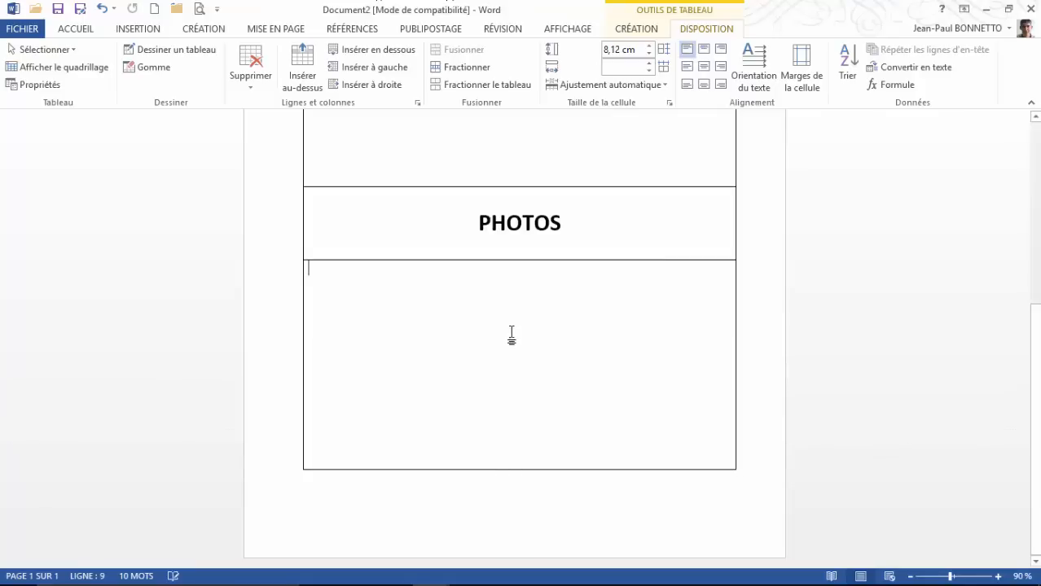
left_click(705, 68)
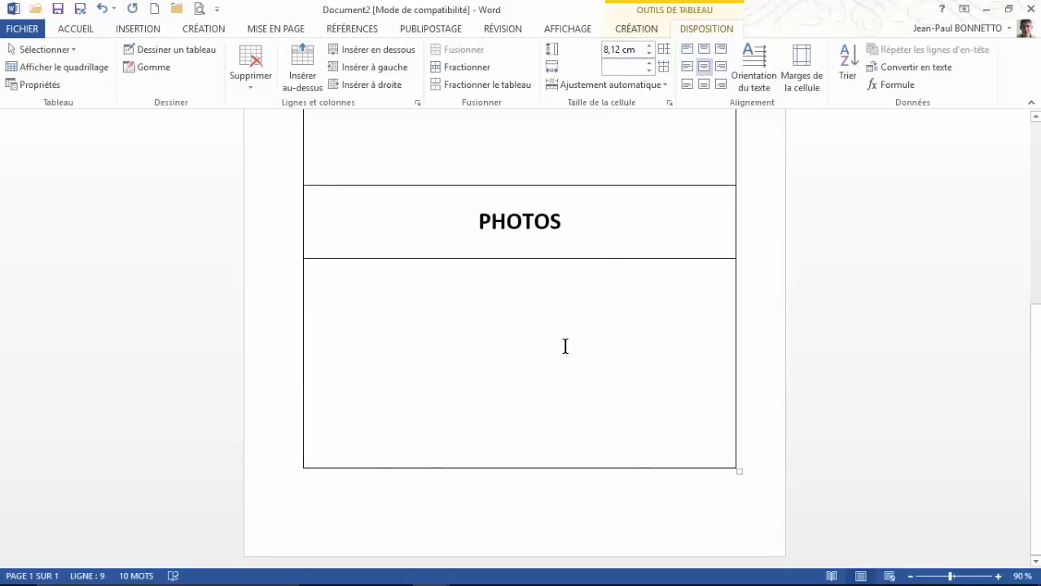
scroll(509, 360, "up", 5)
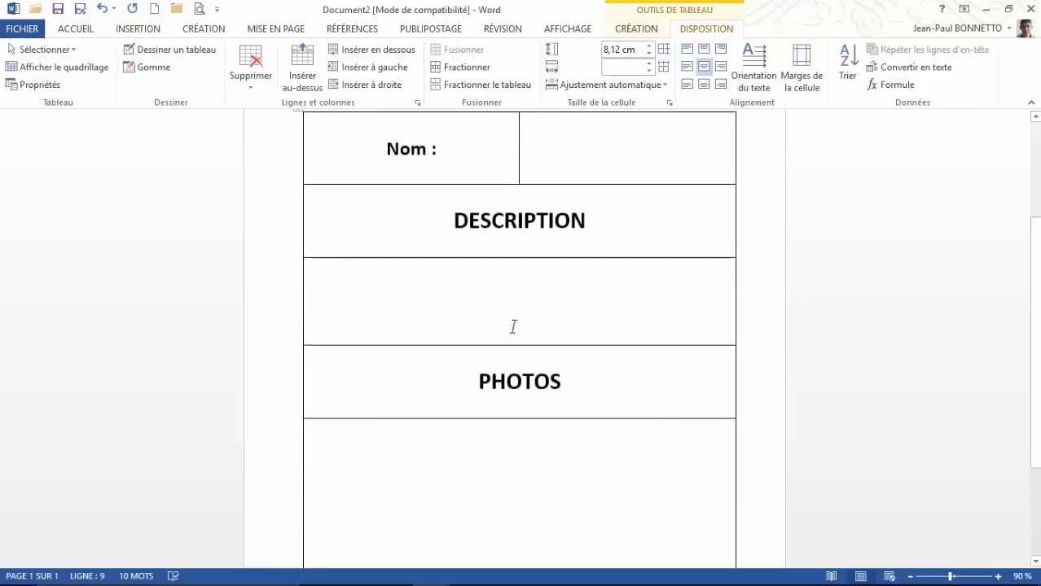
Step: Centre the content of the empty cell beside "Nom :" both horizontally and vertically
scroll(483, 177, "down", 3)
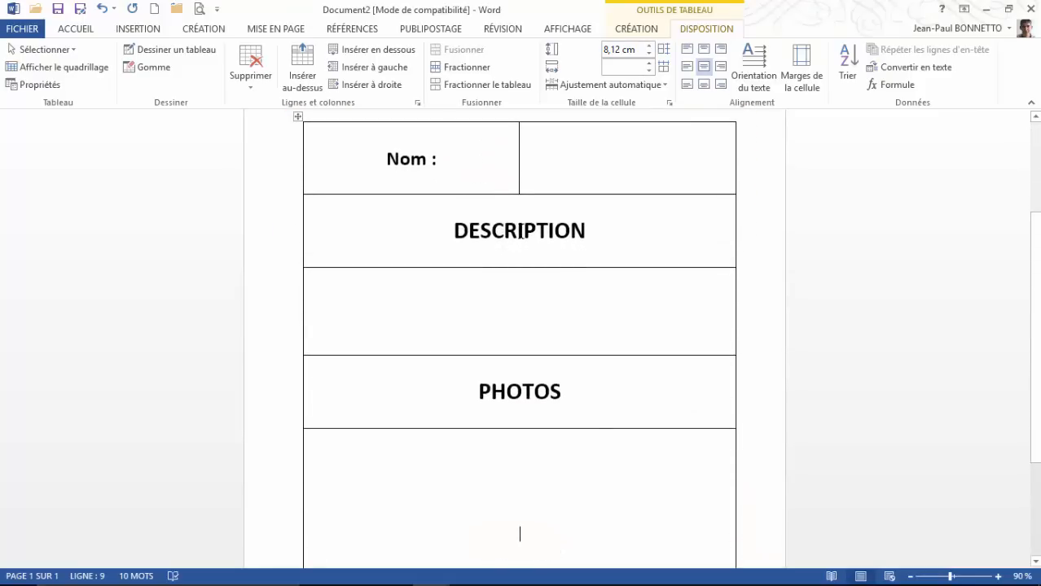
left_click(595, 168)
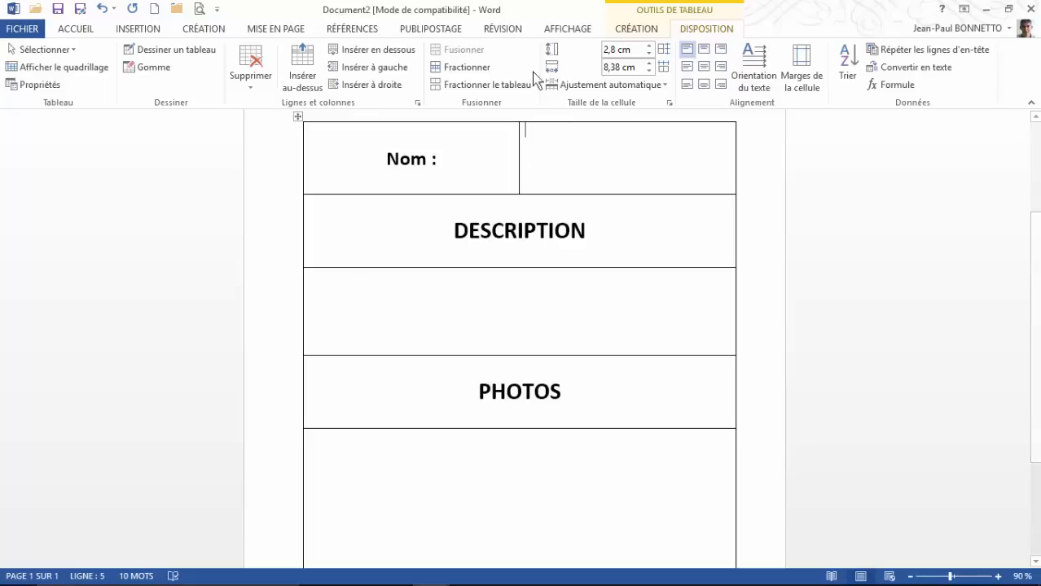
left_click(704, 67)
left_click(630, 156)
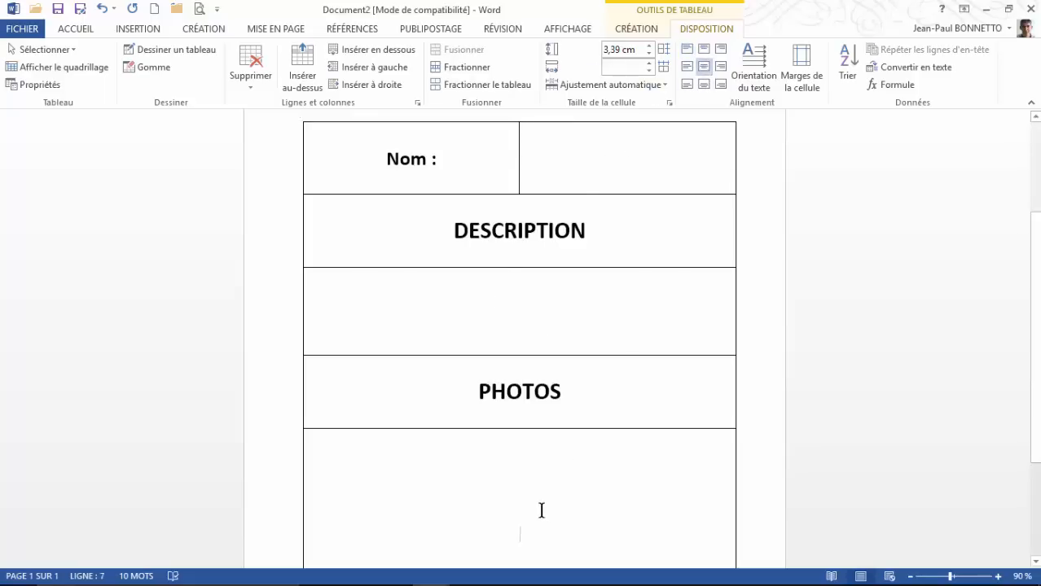
scroll(516, 323, "down", 2)
scroll(399, 260, "up", 3)
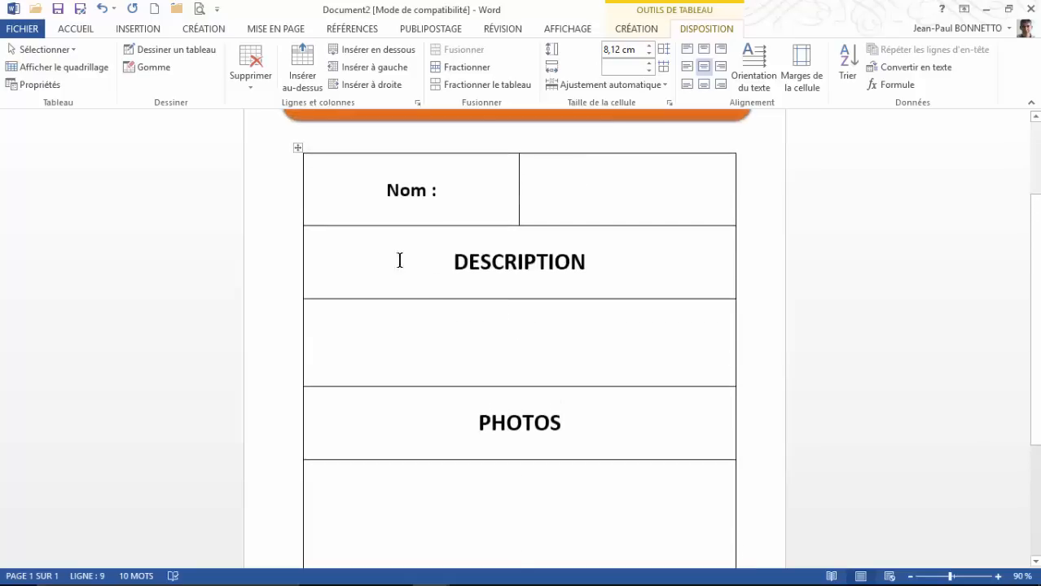
scroll(568, 200, "up", 3)
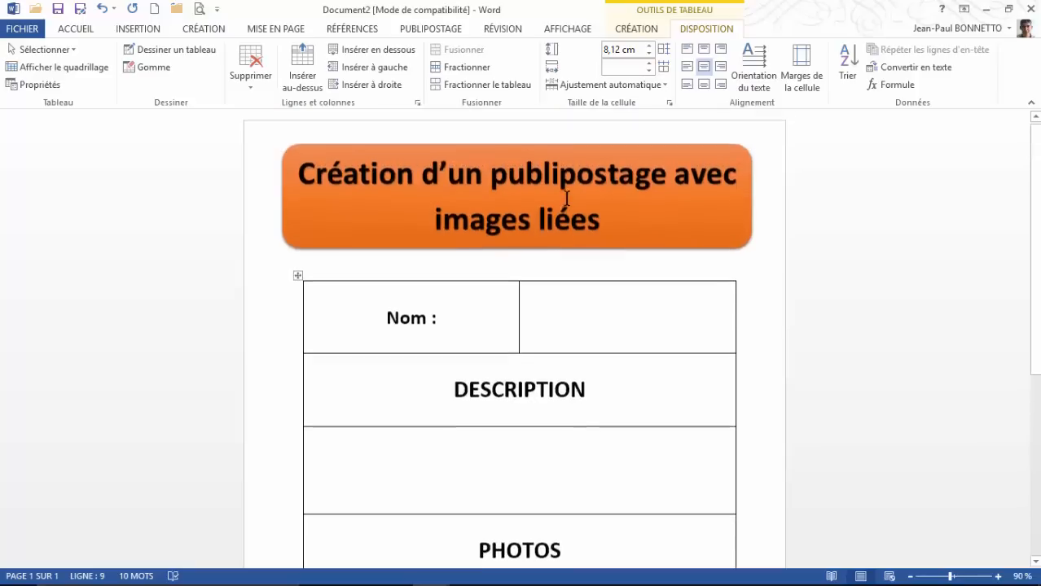
scroll(564, 198, "down", 2)
scroll(564, 198, "up", 2)
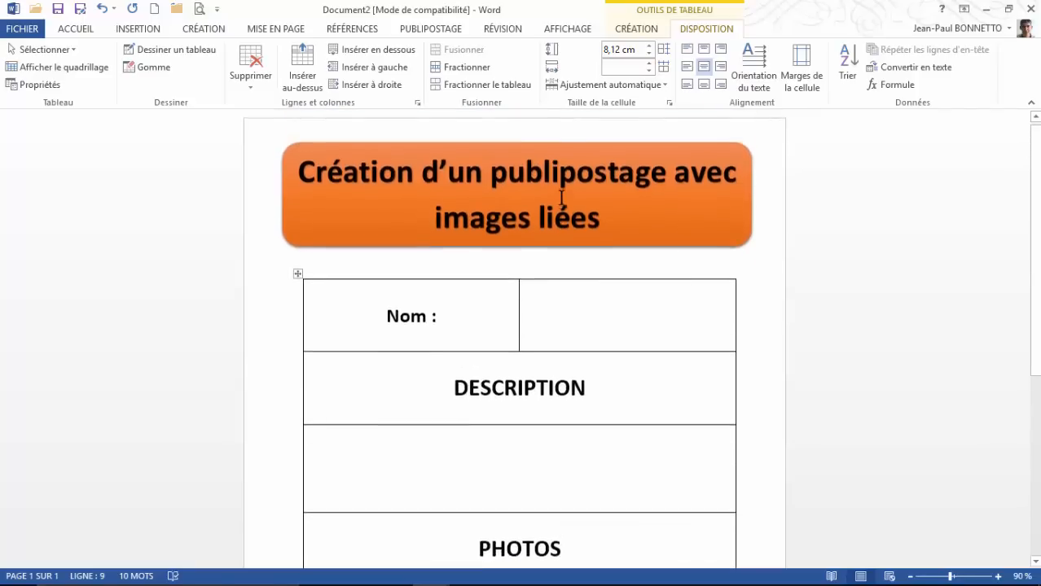
scroll(561, 200, "down", 1)
scroll(562, 202, "up", 1)
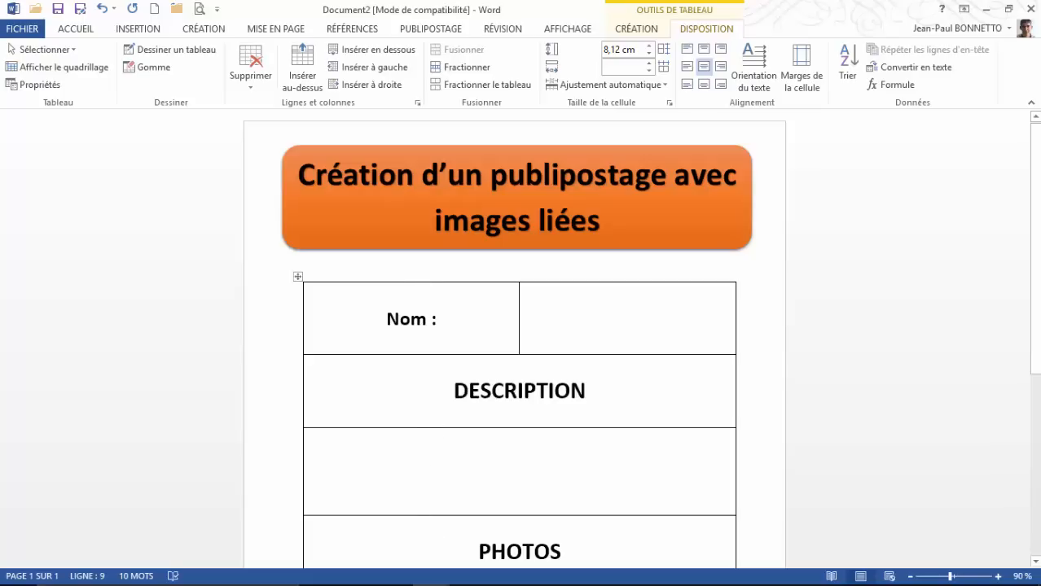
Step: Switch to Procedure Publipostage Image.docx and read the steps for preparing the Excel list and the Word document
left_click(431, 571)
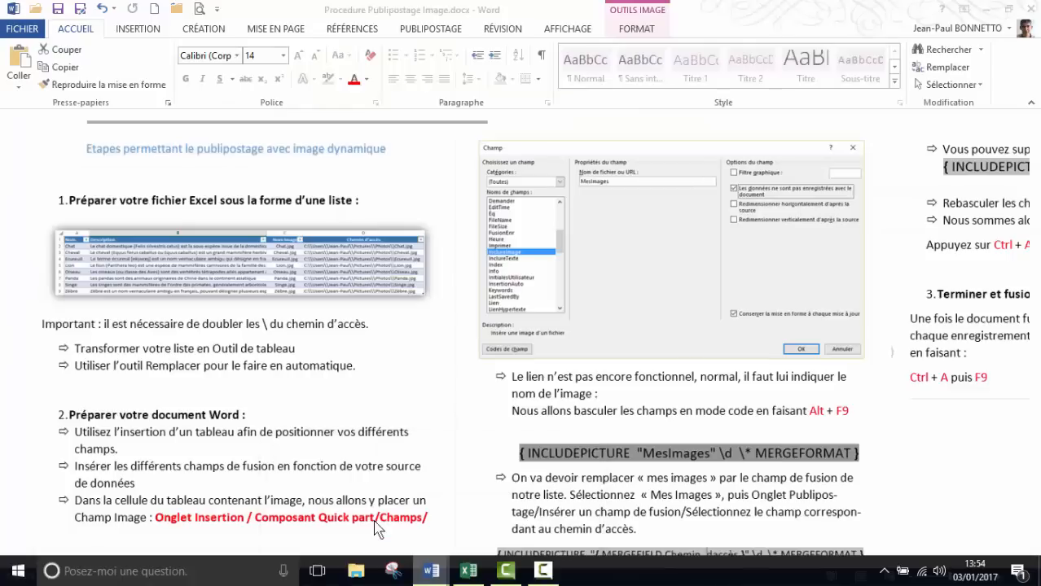
left_click(410, 535)
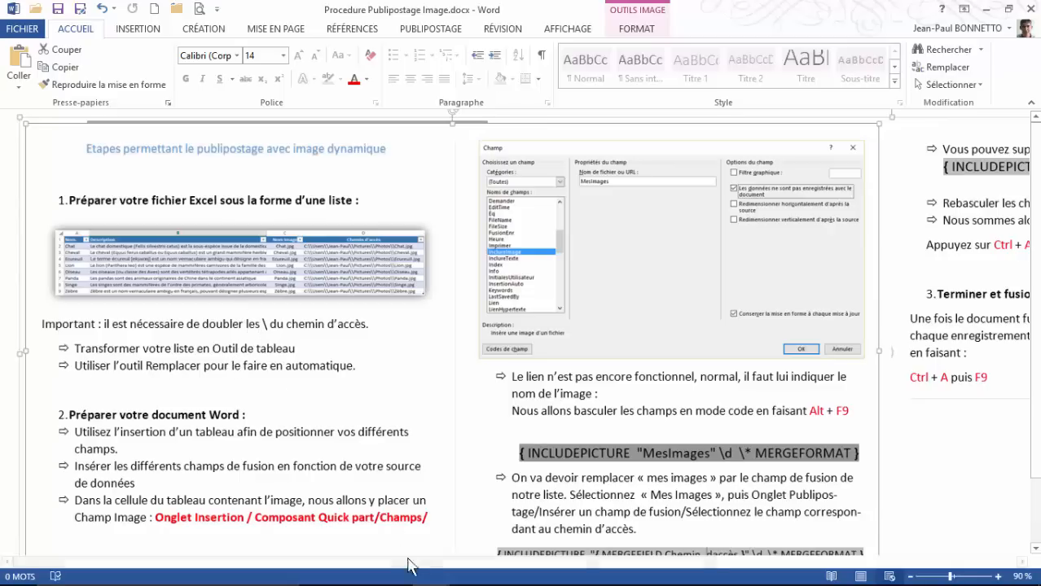
Step: Switch to ListePublipostage.xlsx in Excel and replace every \ with \\ in the file paths of the Chemin d'accès column
left_click(469, 571)
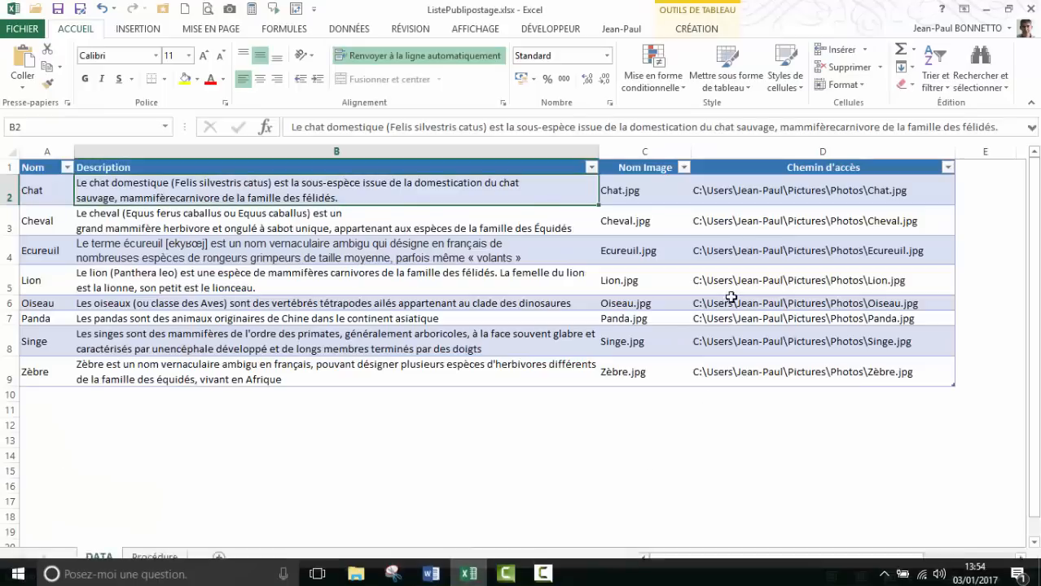
left_click_drag(801, 188, 809, 370)
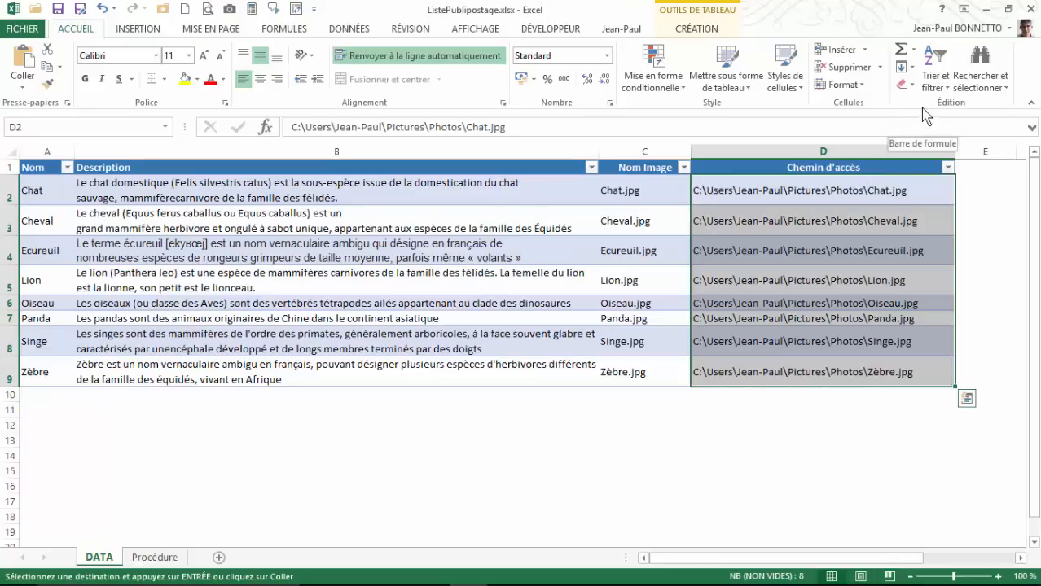
left_click(982, 82)
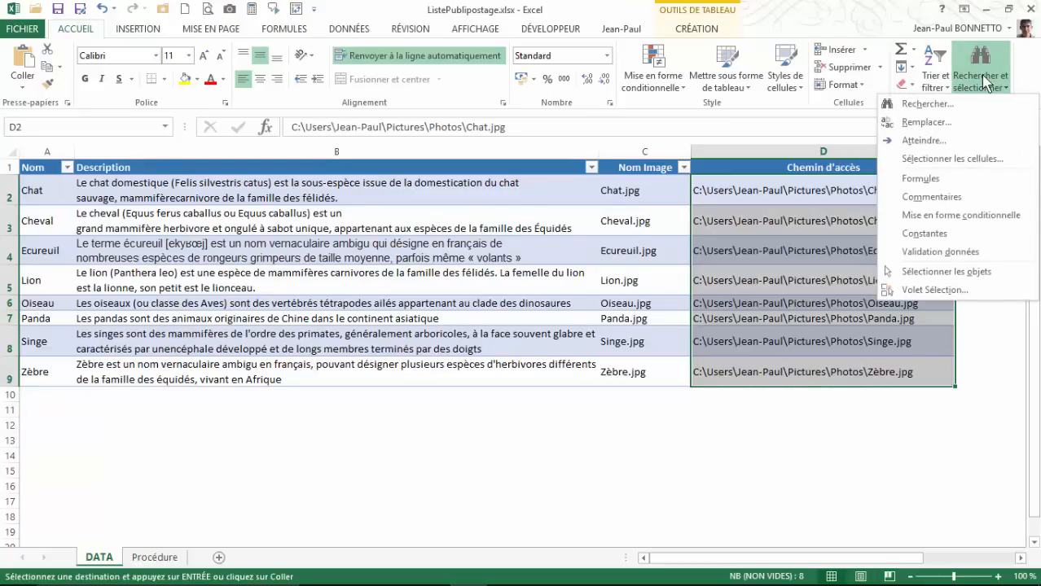
left_click(926, 124)
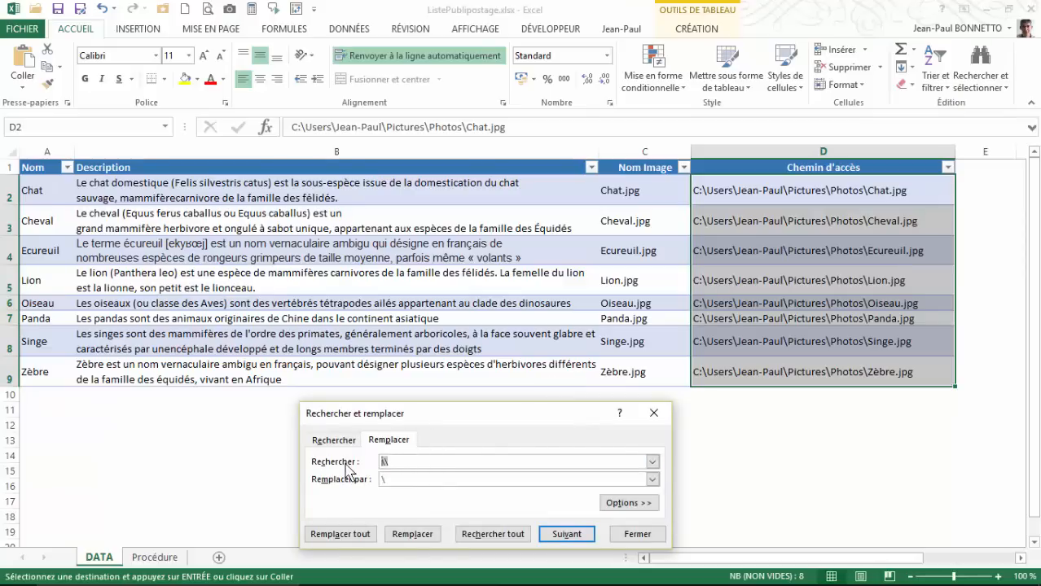
type("_")
key("Menu")
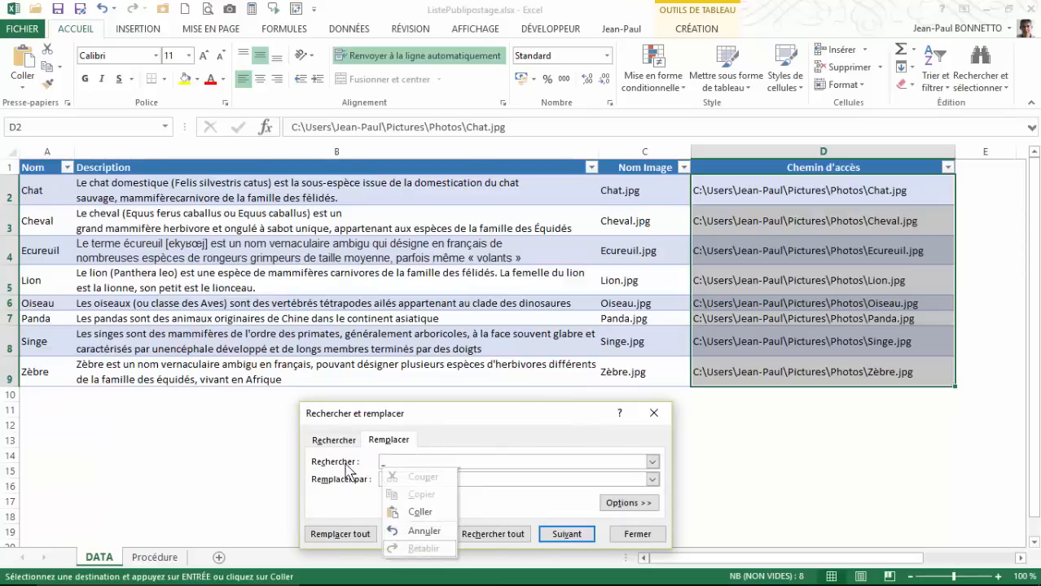
key("Escape")
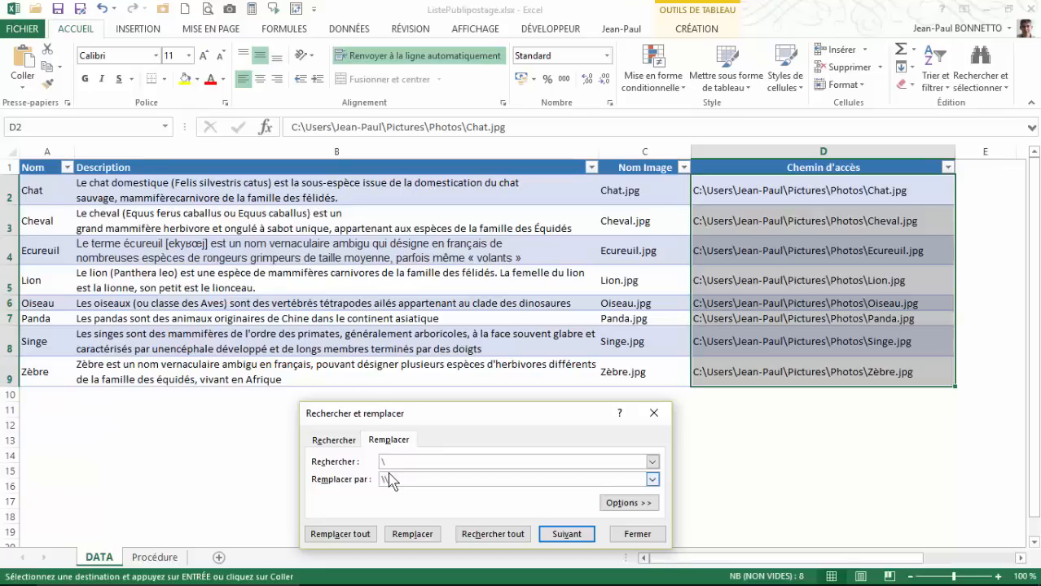
left_click(338, 534)
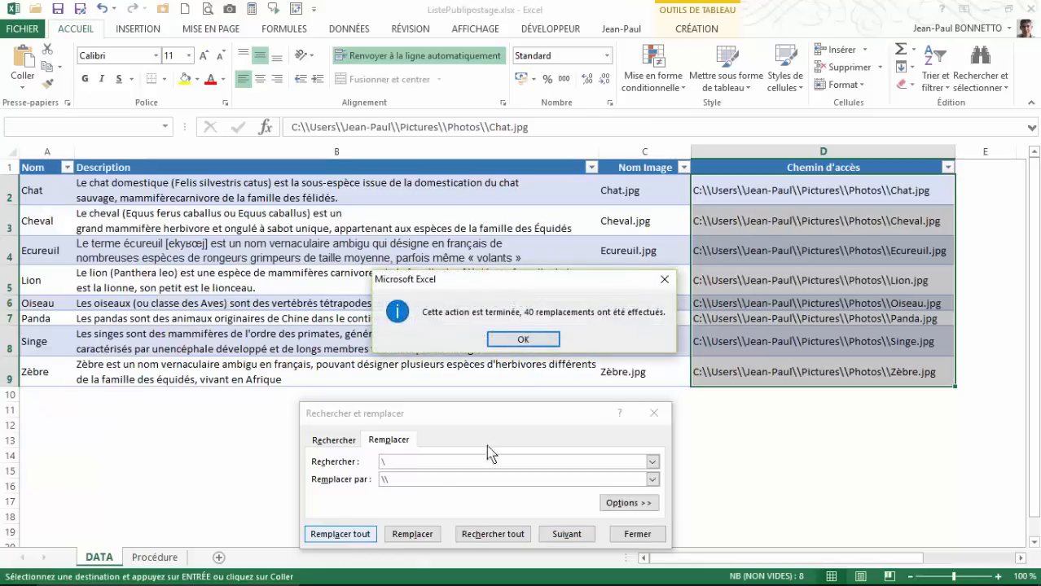
left_click(521, 339)
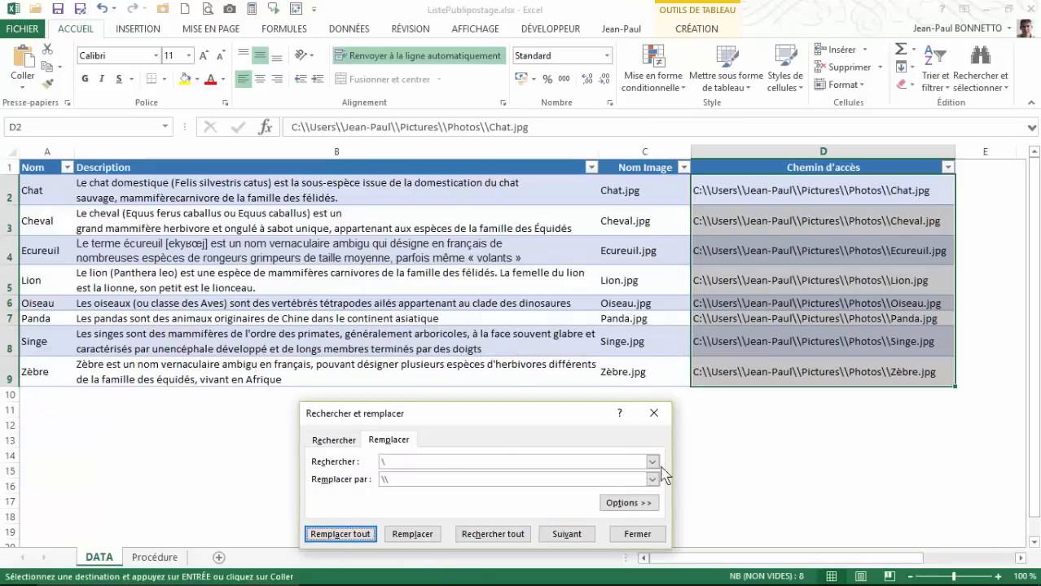
left_click(637, 534)
left_click(720, 194)
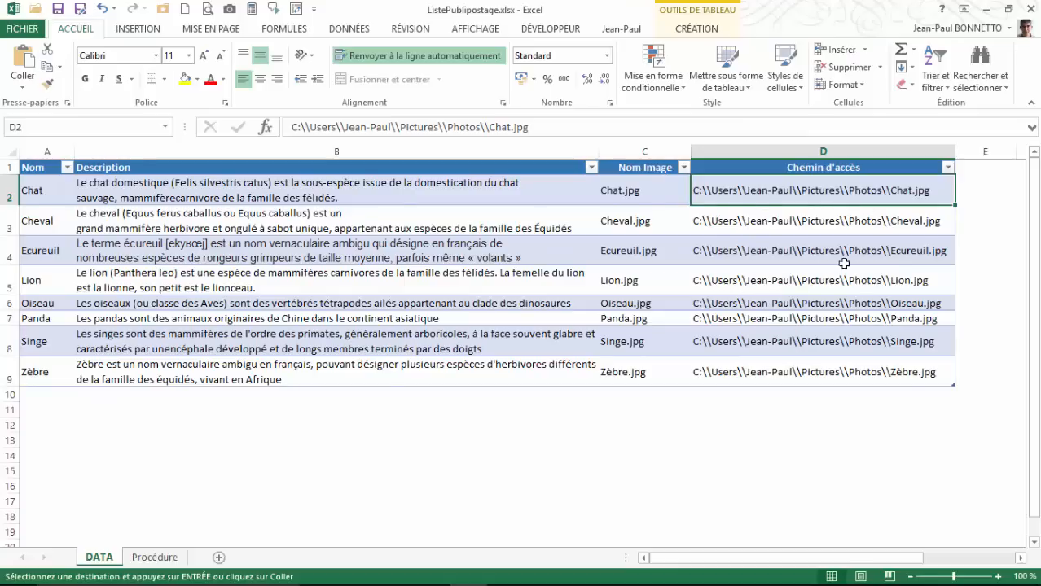
Step: Save the workbook, also saving it to the desktop (Bureau) as ListePublipostage.xlsx and overwriting the existing file
left_click(59, 11)
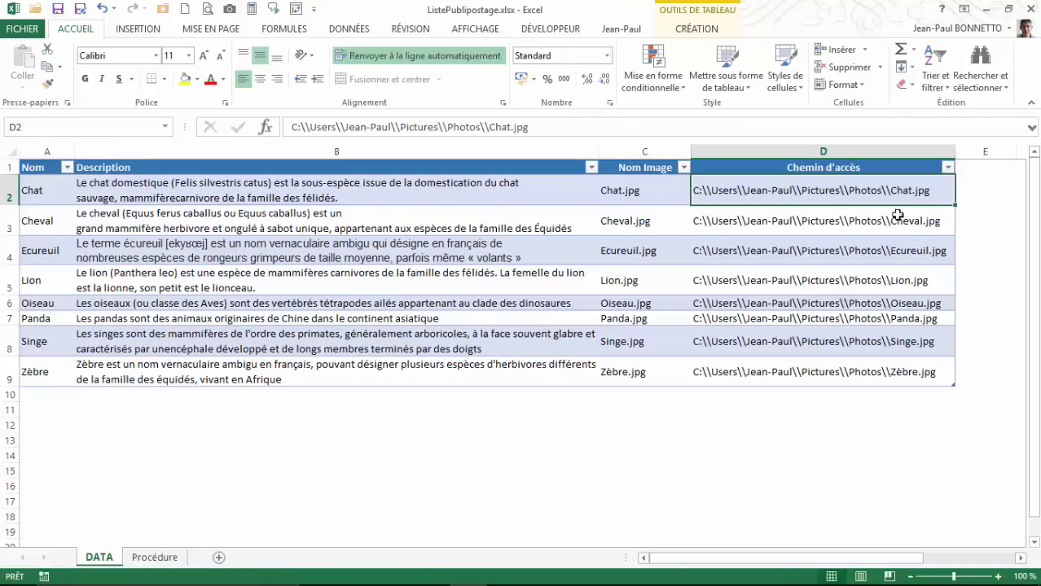
left_click(225, 169)
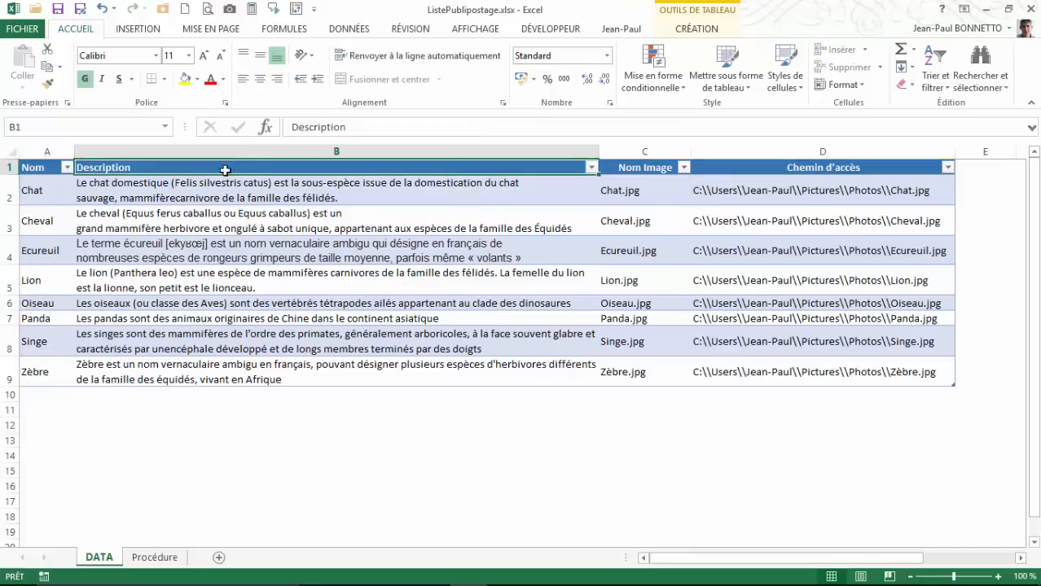
left_click(770, 261)
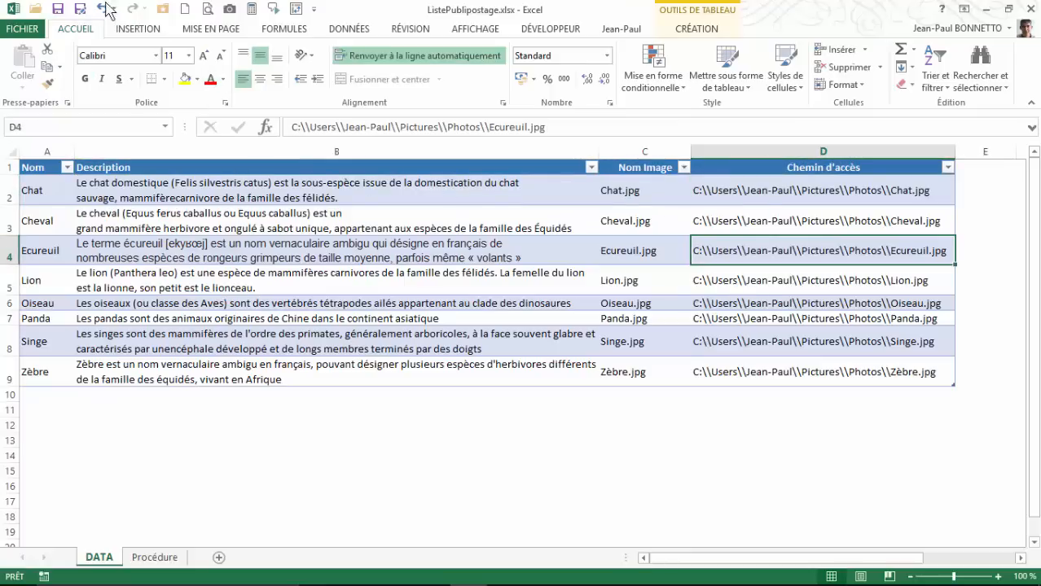
left_click(81, 10)
left_click(245, 208)
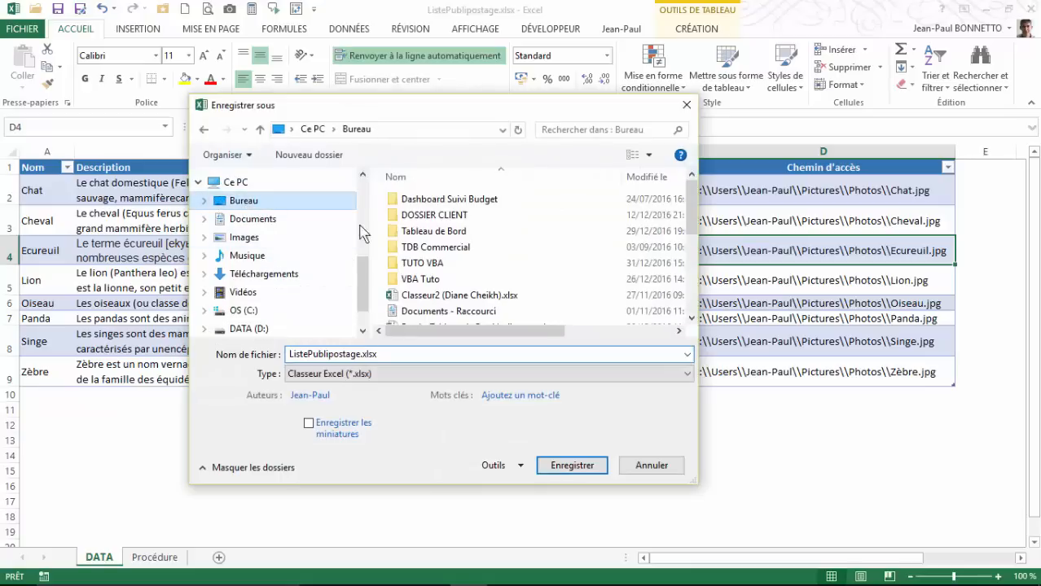
left_click(350, 354)
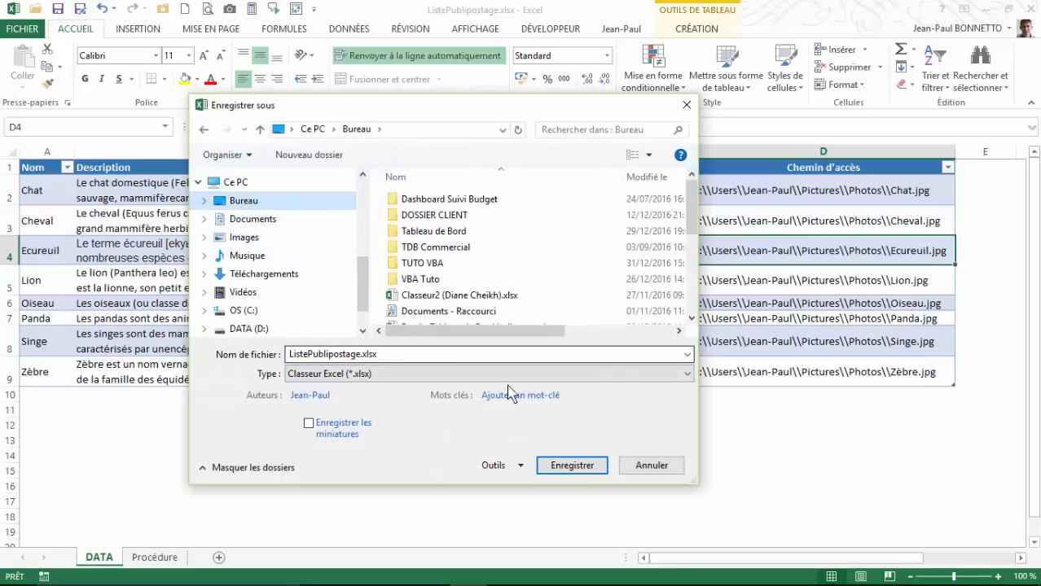
left_click(579, 469)
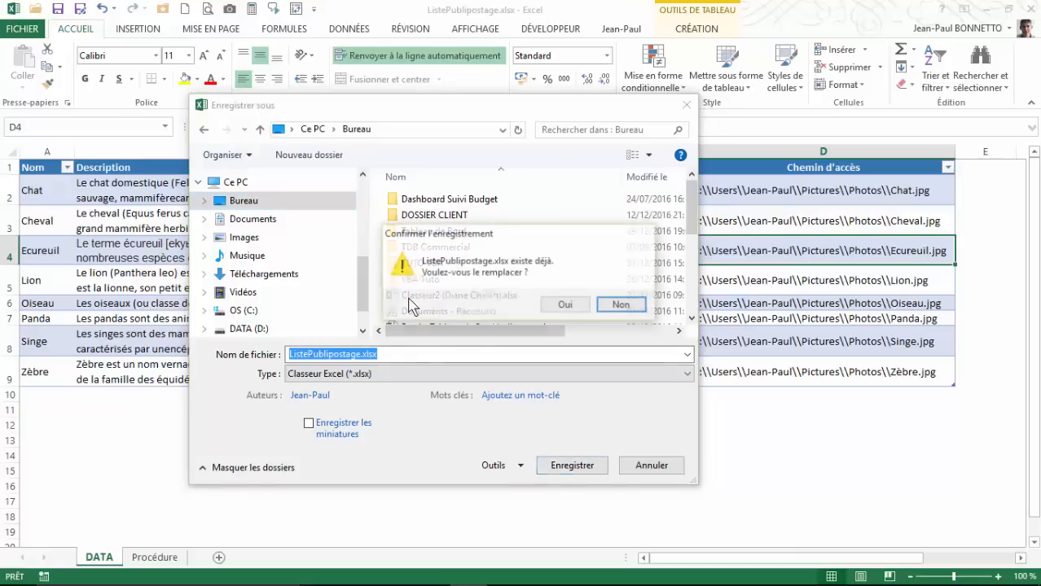
left_click(568, 308)
Step: Return to the Word procedure document and review the instructions for inserting merge fields and the image field
left_click(426, 224)
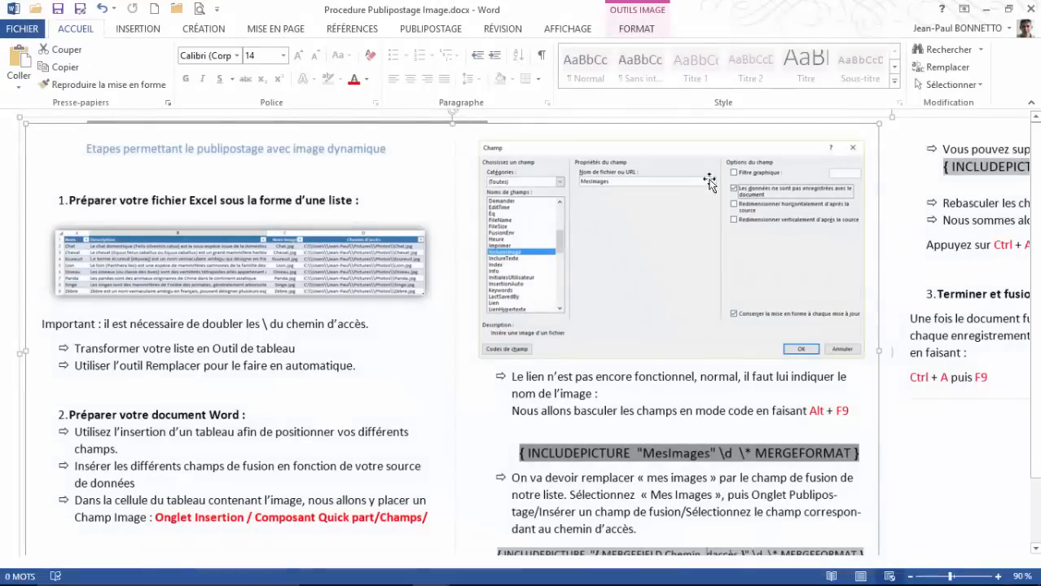
scroll(258, 368, "down", 2)
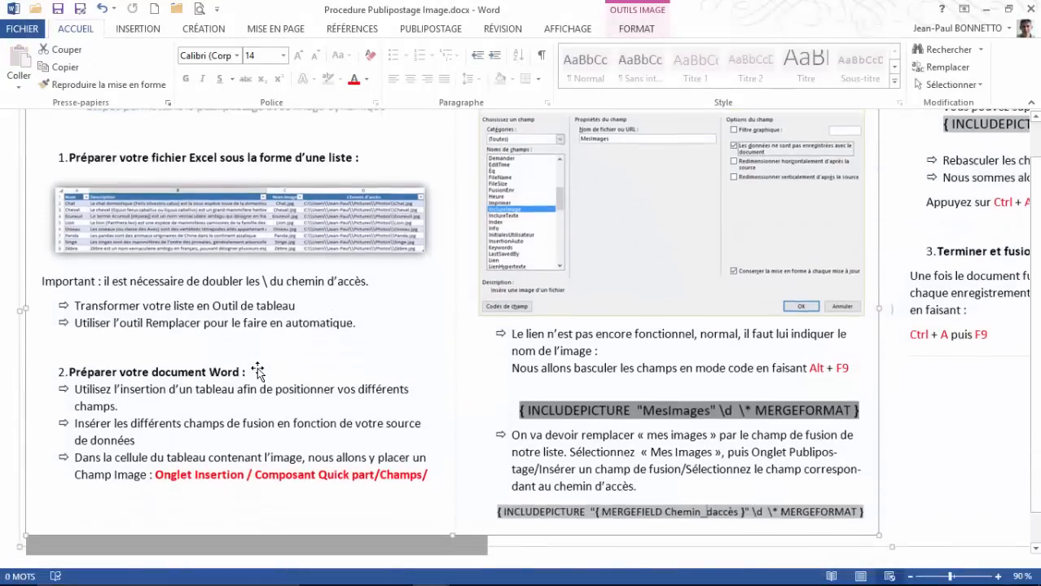
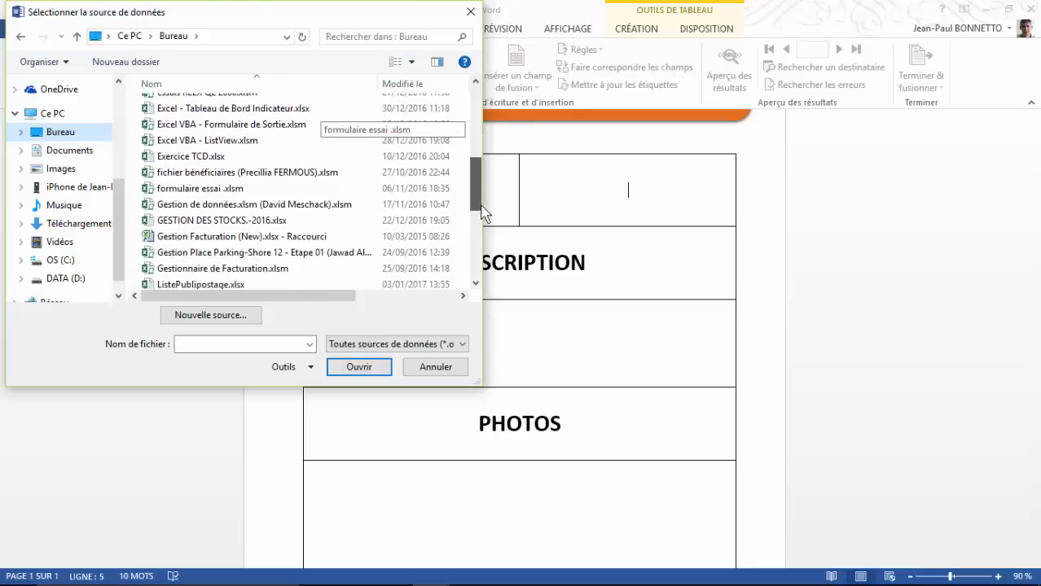
Step: Connect the DATA$ sheet of ListePublipostage.xlsx on the desktop as the mail merge data source
left_click(181, 203)
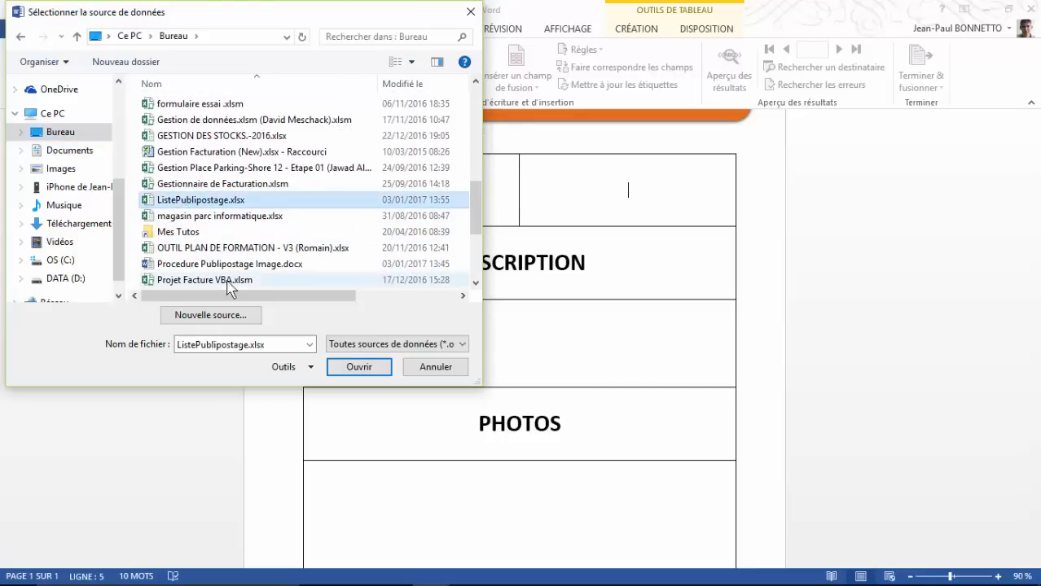
left_click(359, 371)
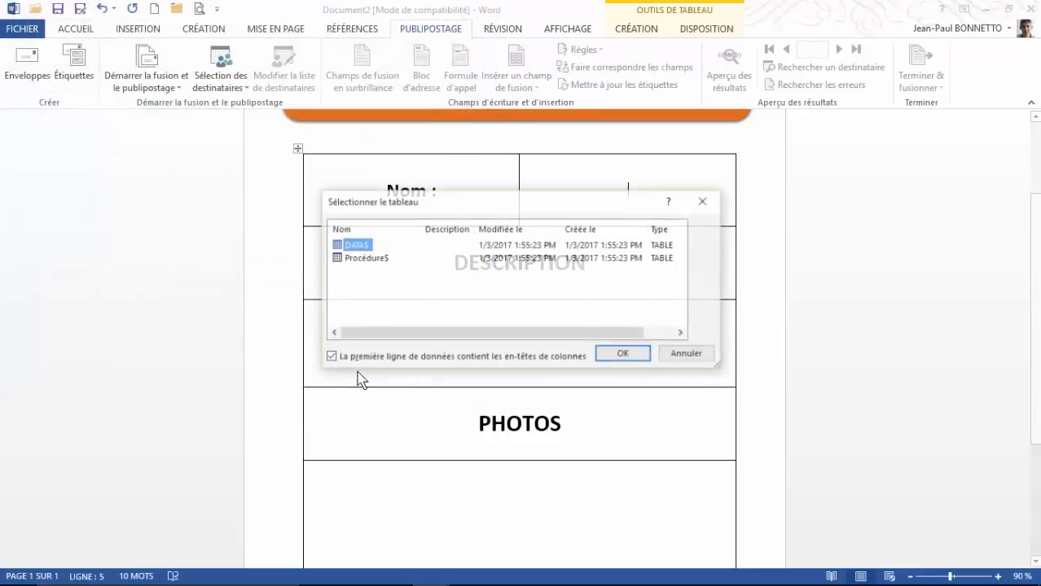
double_click(361, 247)
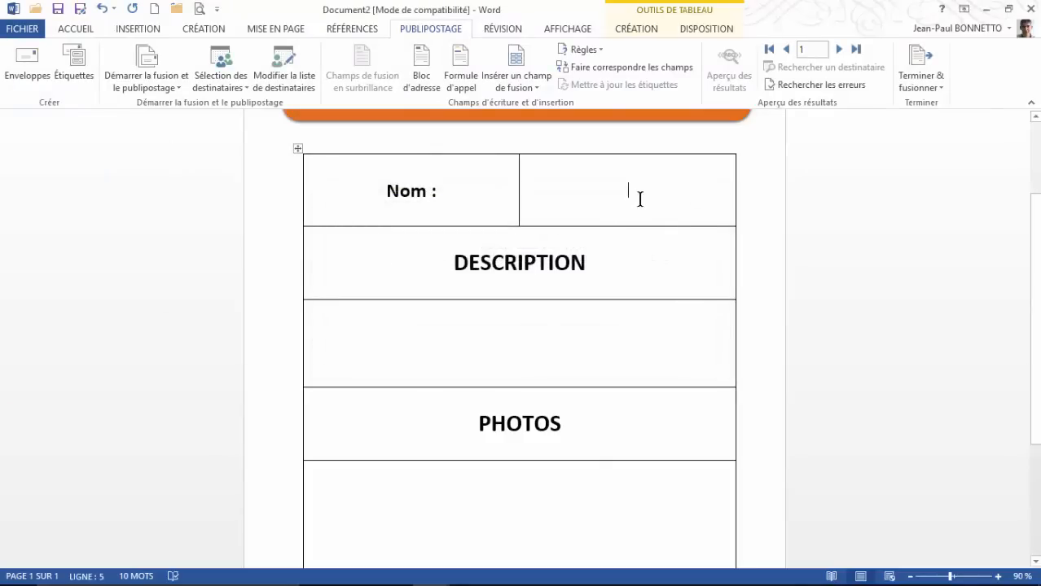
Step: Review the mail merge recipient list, including its image name and access path columns, and close it
left_click(280, 77)
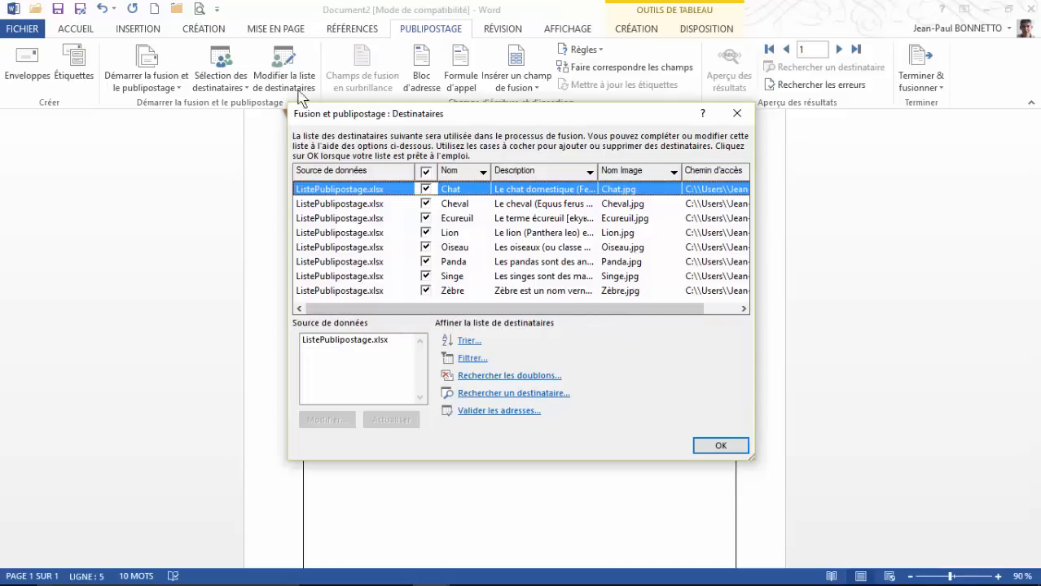
left_click_drag(499, 308, 531, 311)
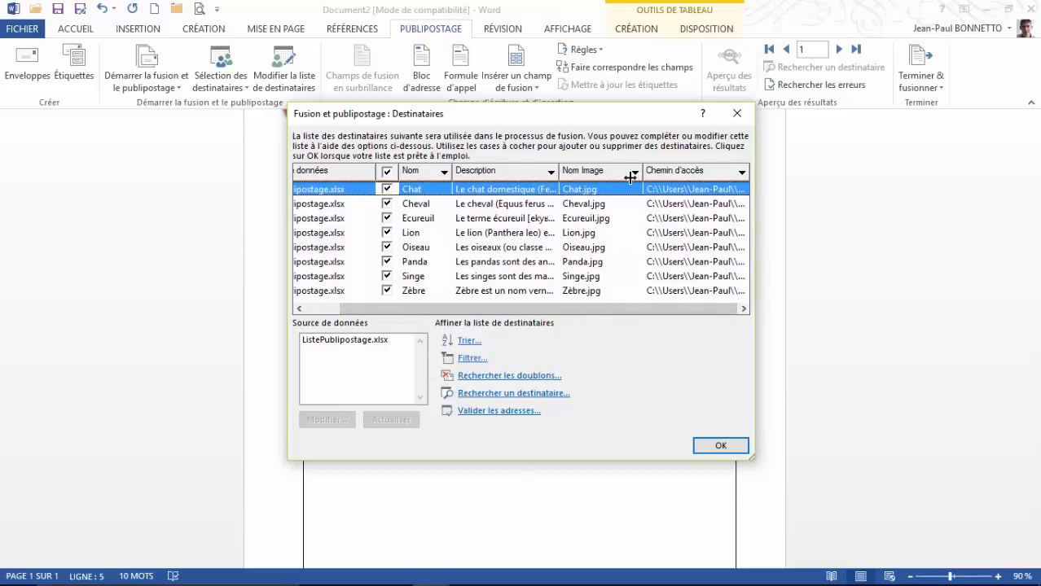
left_click(720, 446)
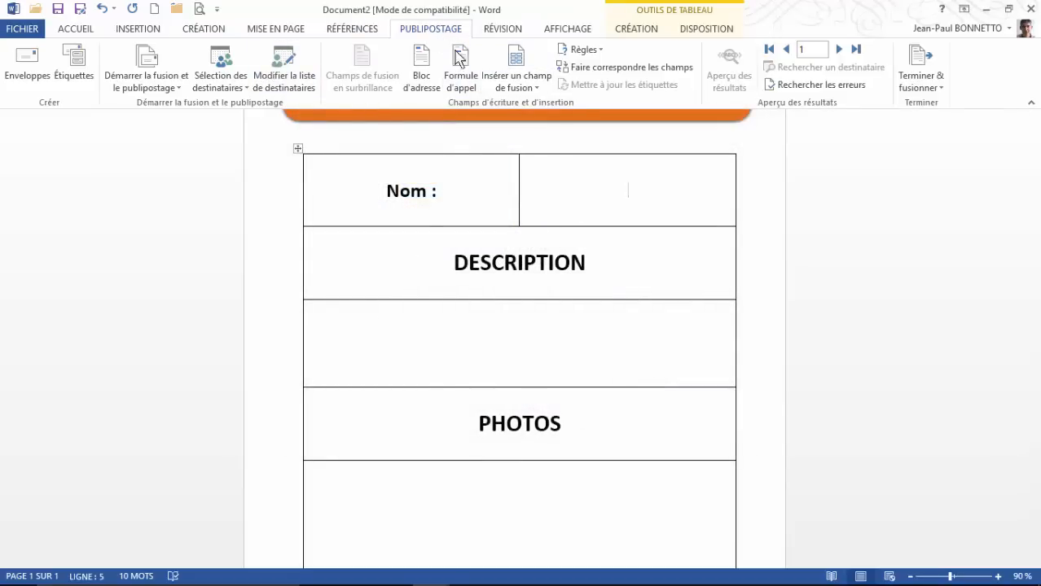
Step: Insert the name merge field into the cell beside "Nom :"
left_click(522, 88)
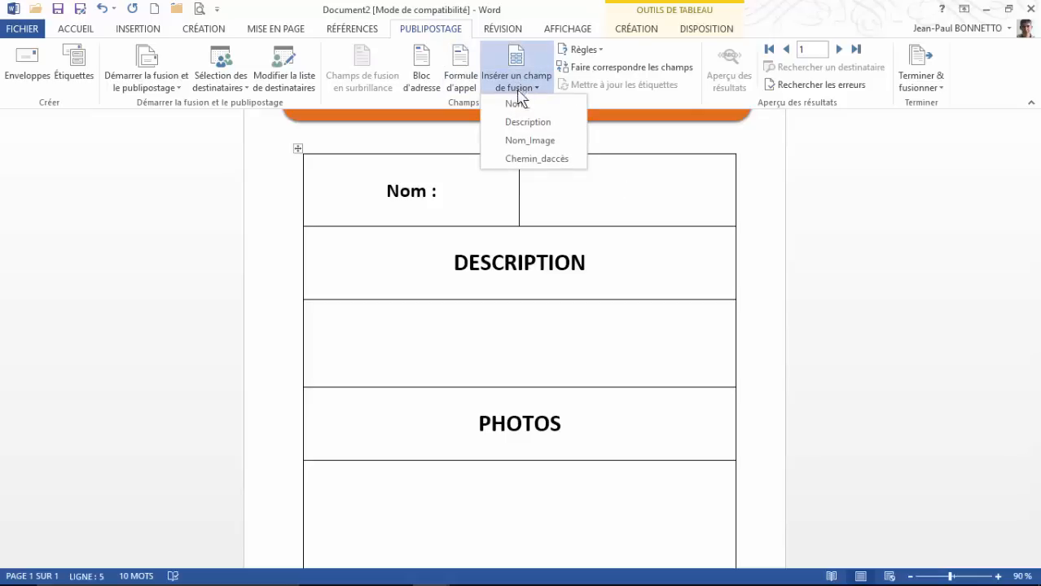
left_click(517, 104)
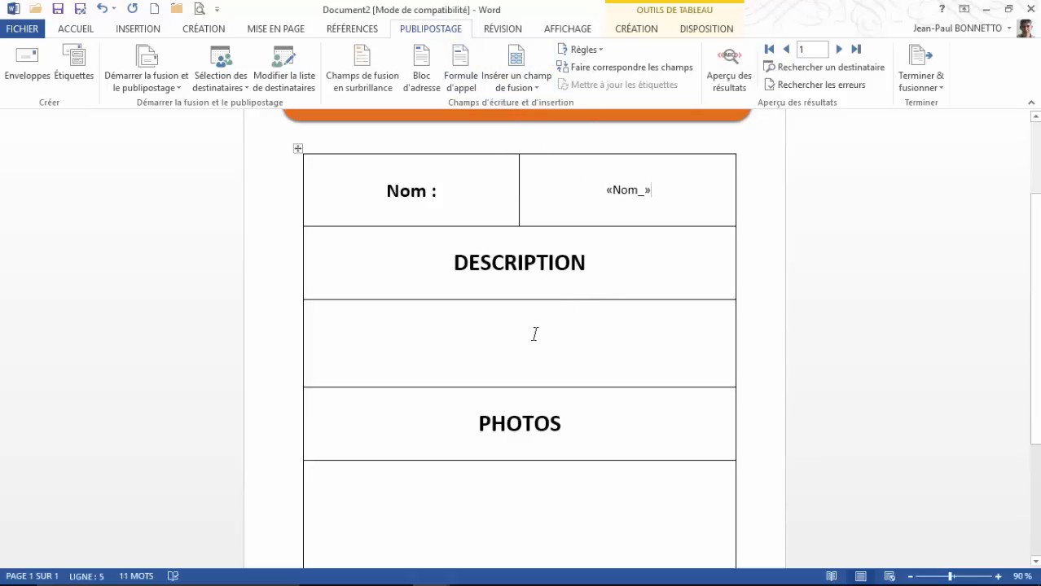
Step: Insert the Description merge field into the empty cell below the "DESCRIPTION" heading
left_click(527, 81)
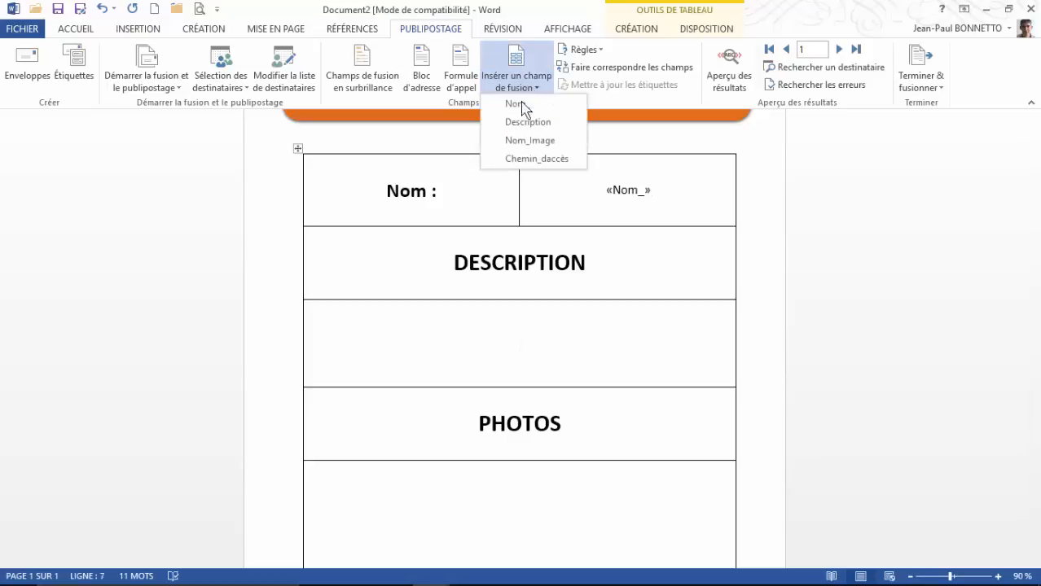
left_click(527, 123)
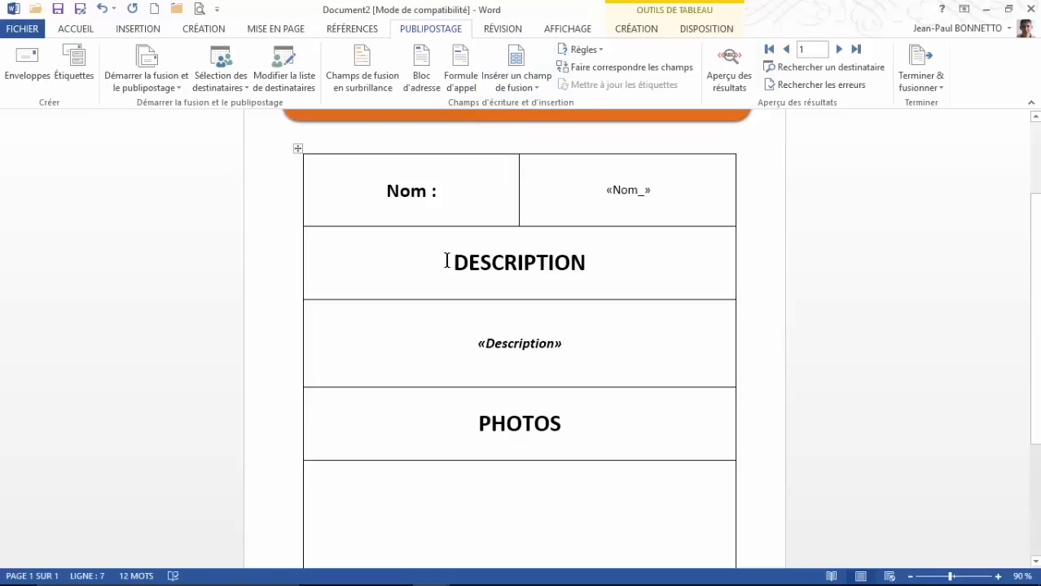
Step: Place the insertion point in the empty cell below "PHOTOS" and check which merge fields are available
left_click(513, 514)
scroll(514, 514, "down", 2)
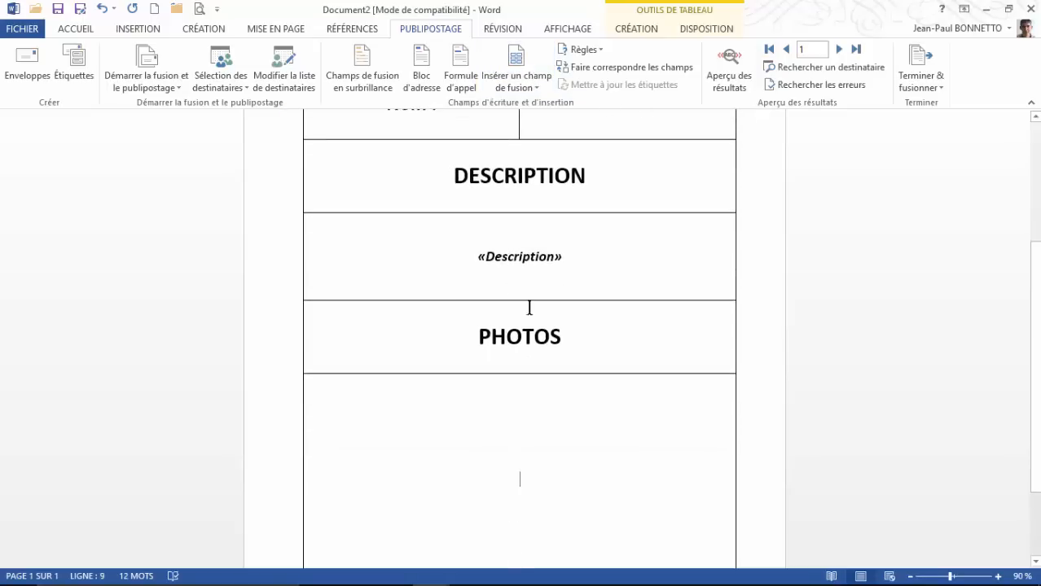
left_click(530, 91)
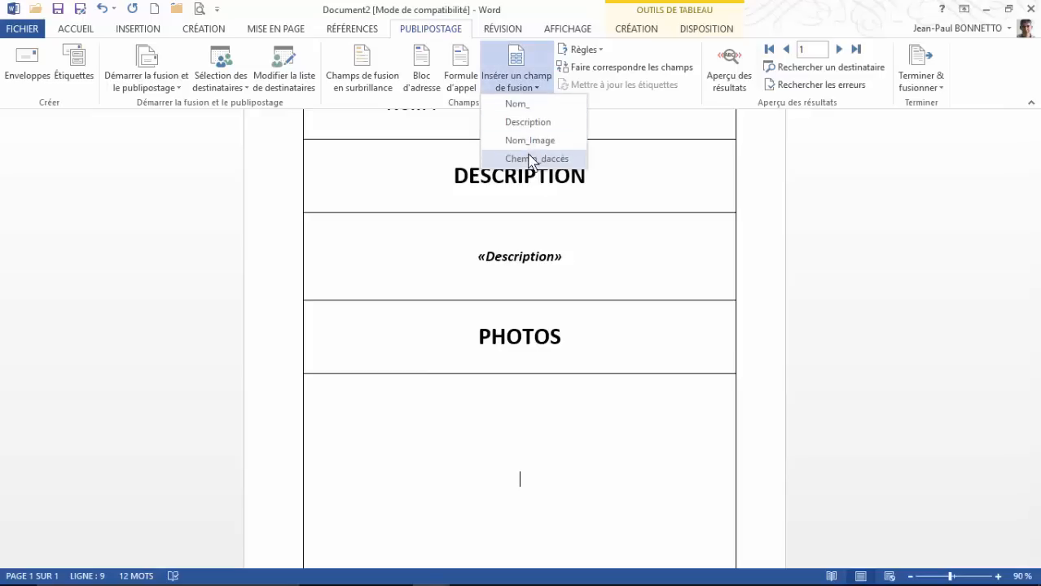
left_click(528, 477)
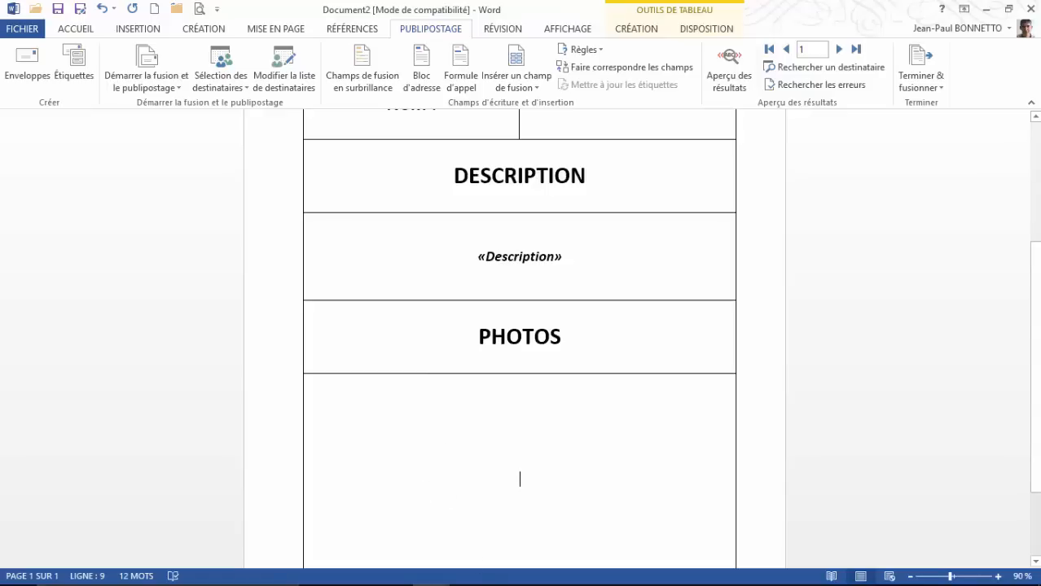
Step: Switch to the Procedure Publipostage Image document and review how to place an image field in the photo cell
mouse_move(420, 547)
left_click(389, 527)
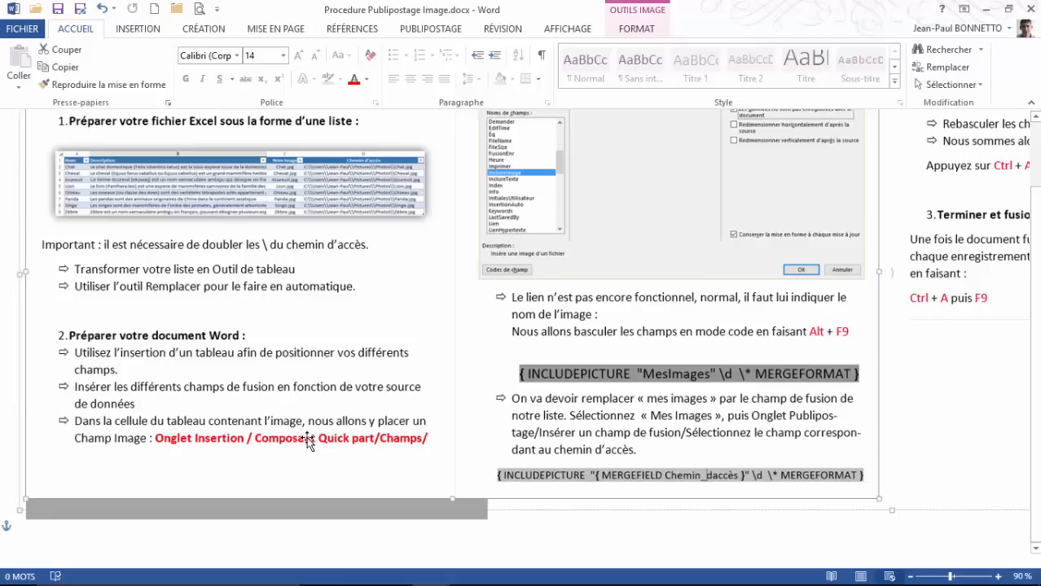
scroll(385, 446, "up", 2)
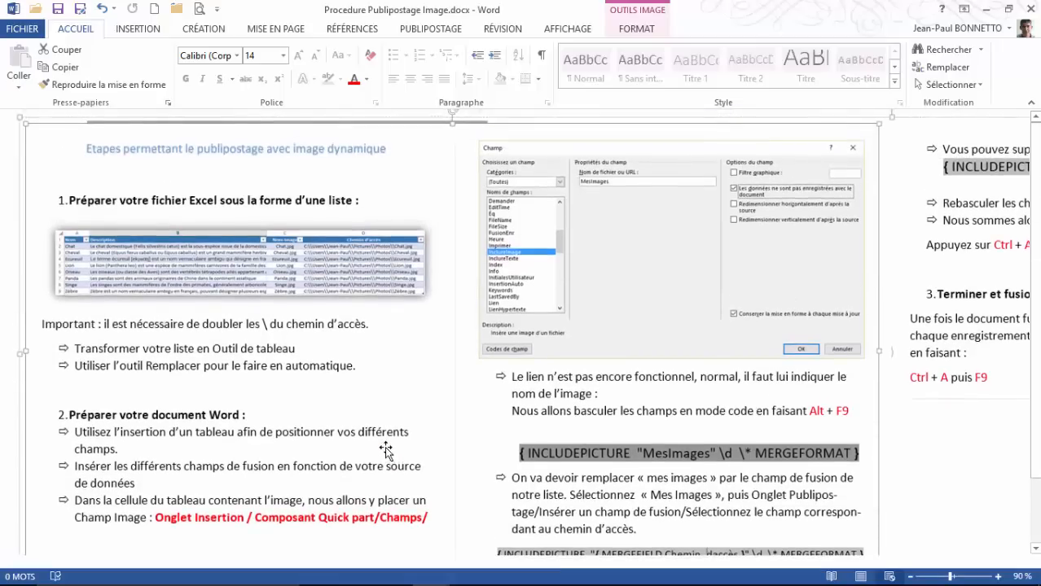
scroll(385, 446, "down", 2)
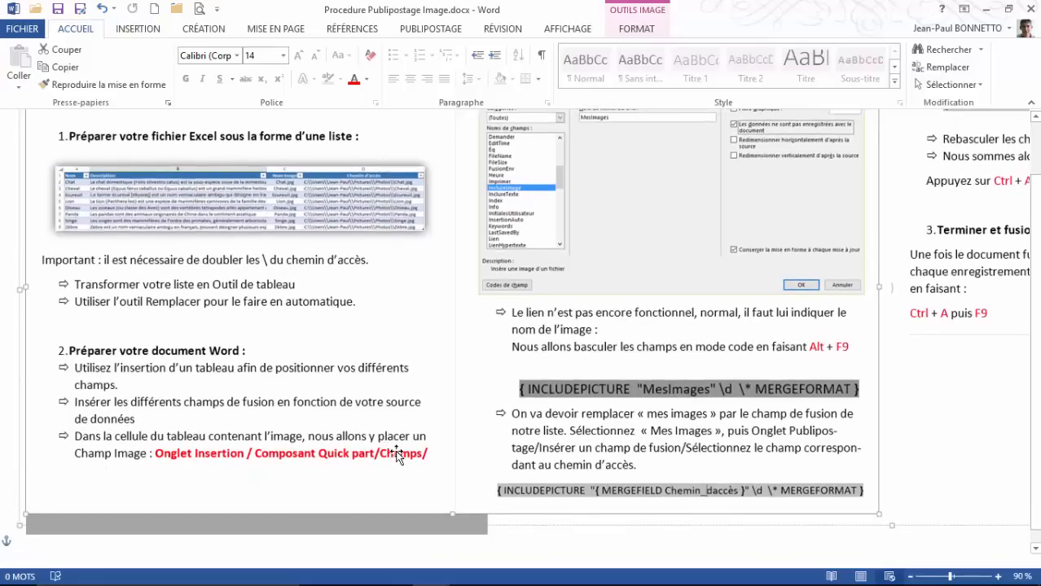
scroll(397, 456, "up", 2)
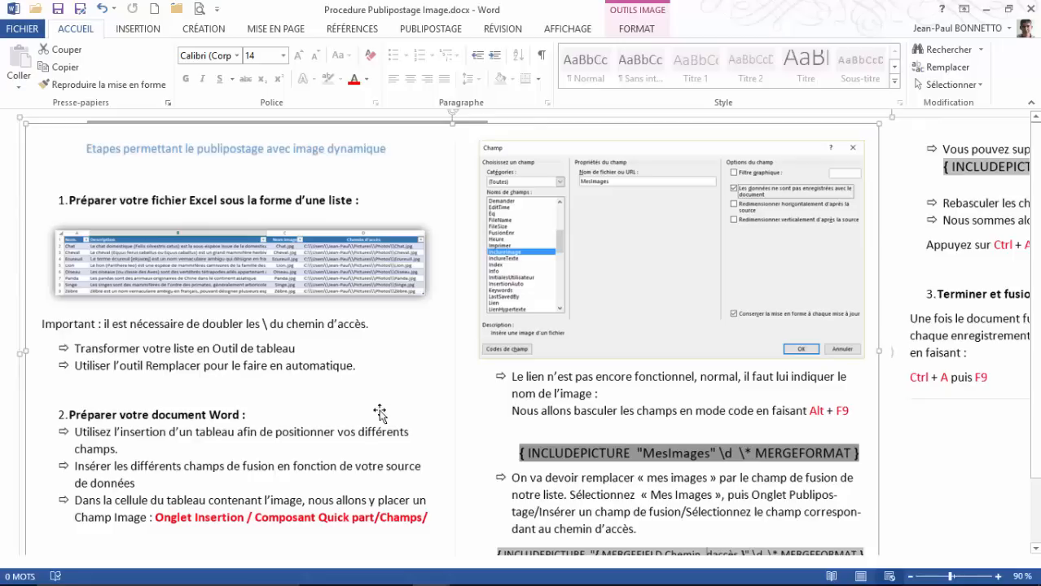
Step: Return to Document2 and insert an InclureImage field in the photo cell, with file name MesImages and data not stored with the document
mouse_move(431, 571)
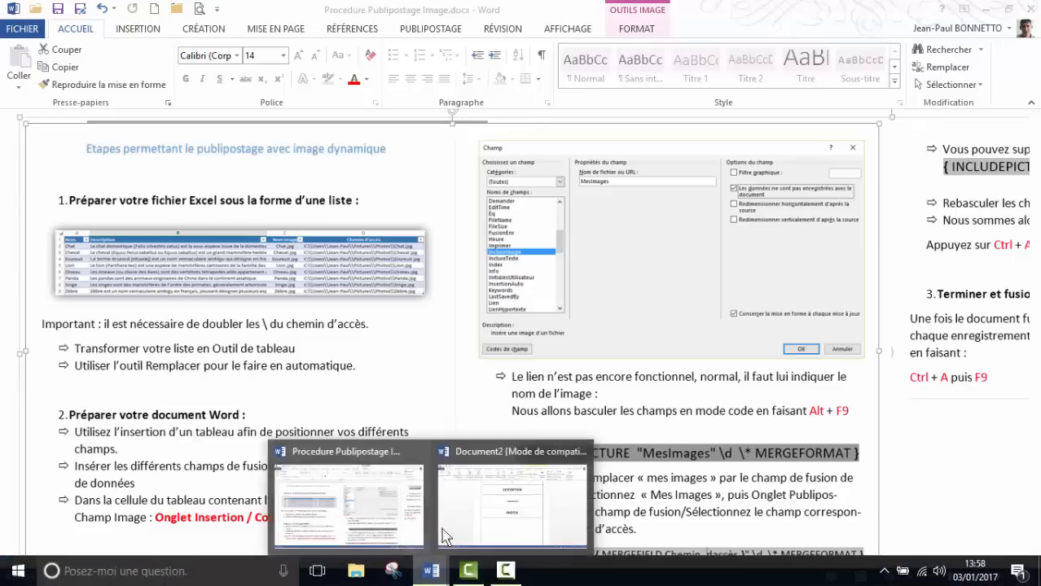
left_click(519, 508)
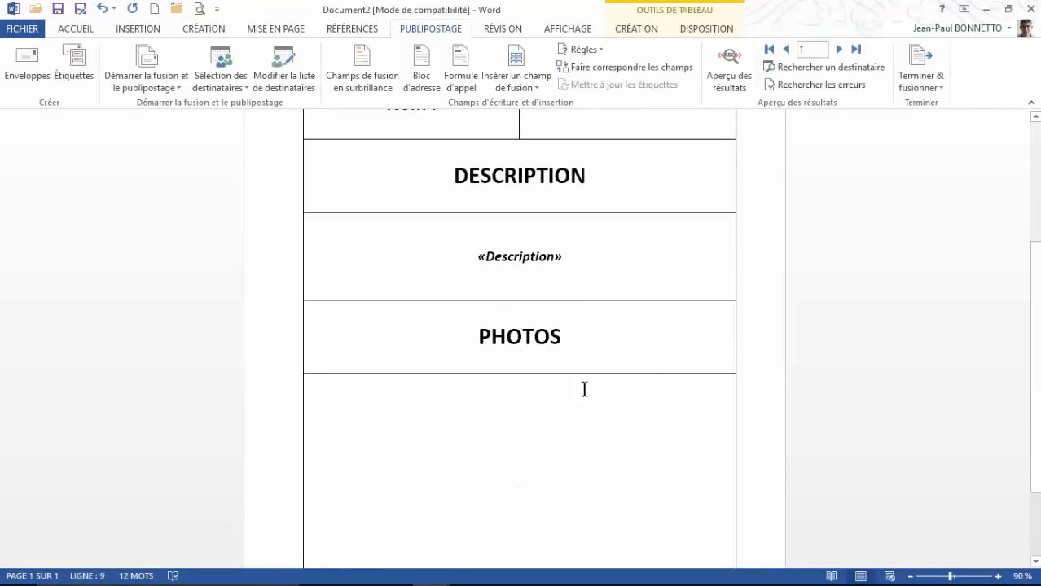
left_click(77, 33)
left_click(140, 31)
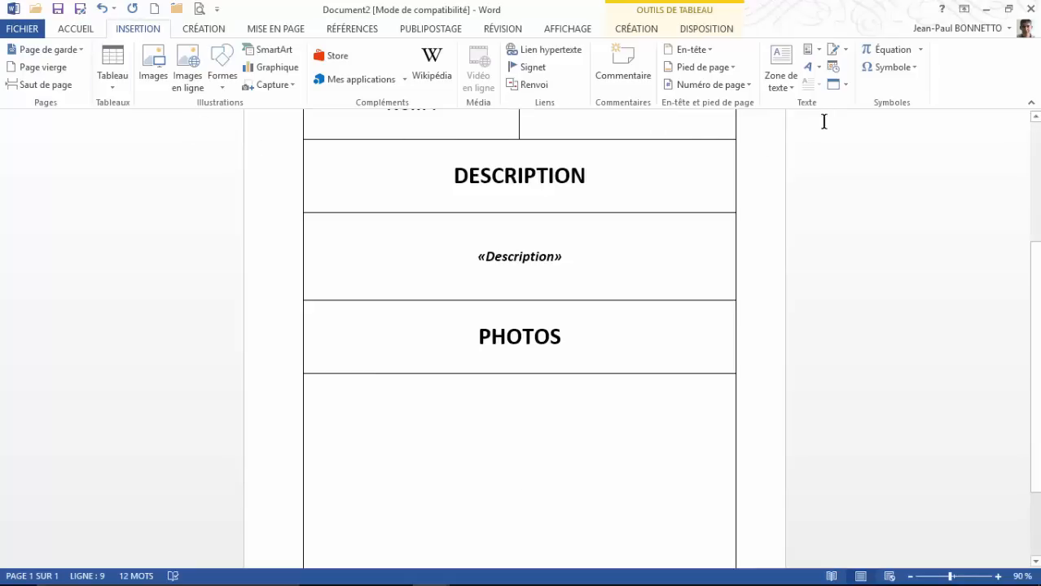
left_click(818, 49)
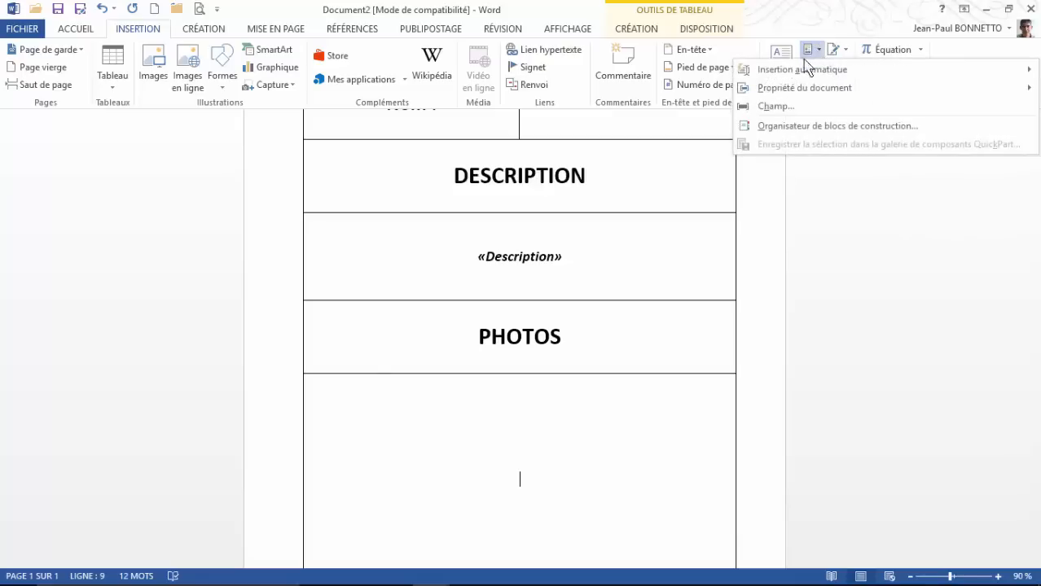
left_click(777, 105)
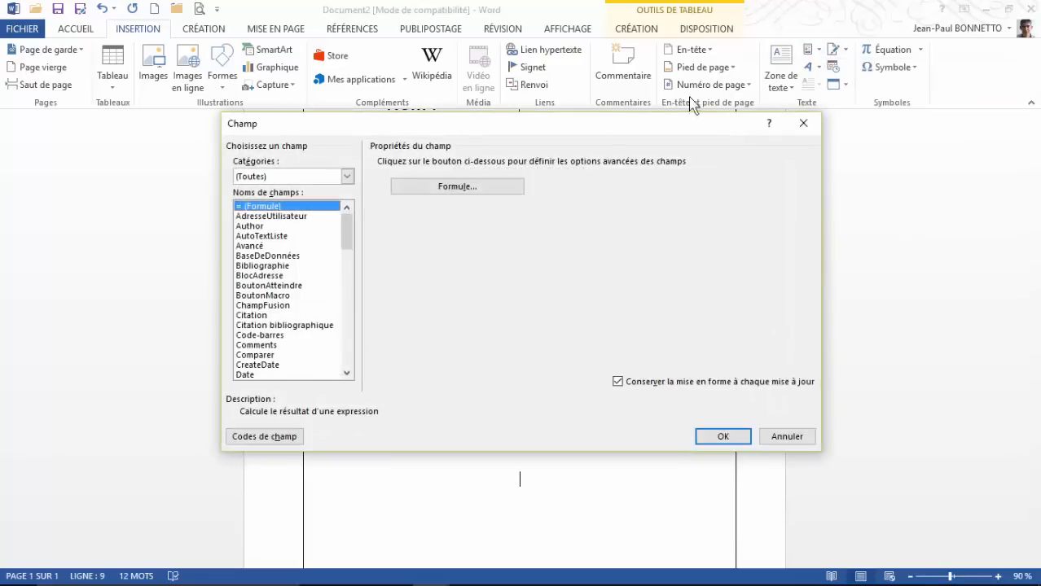
left_click_drag(350, 213, 302, 259)
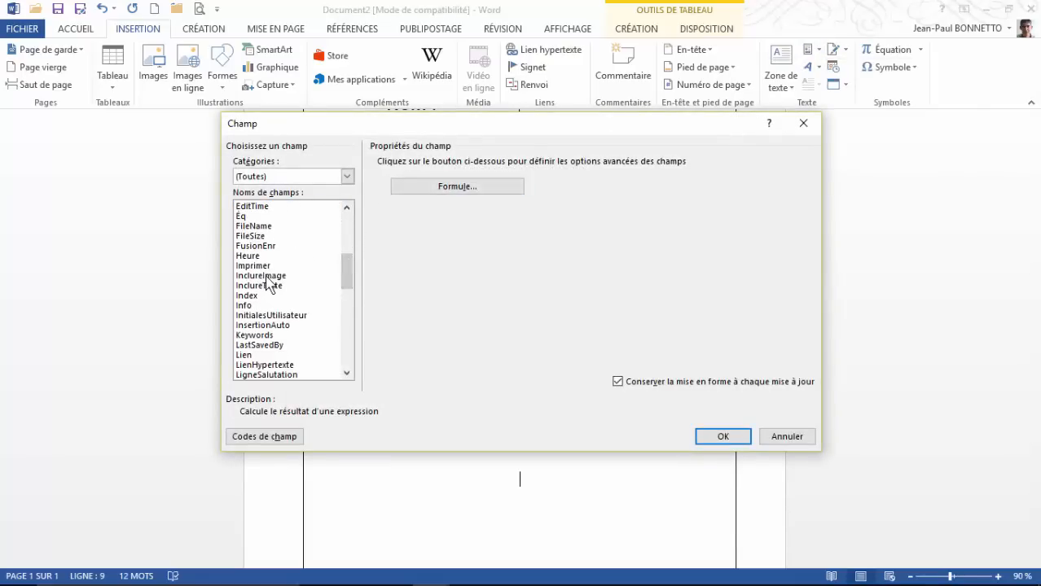
left_click(267, 277)
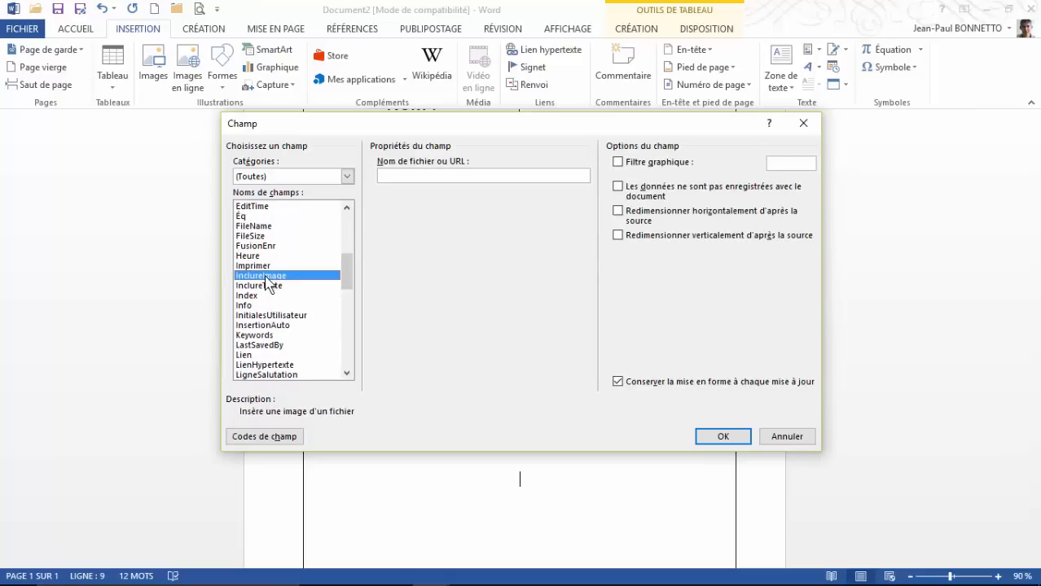
left_click(394, 175)
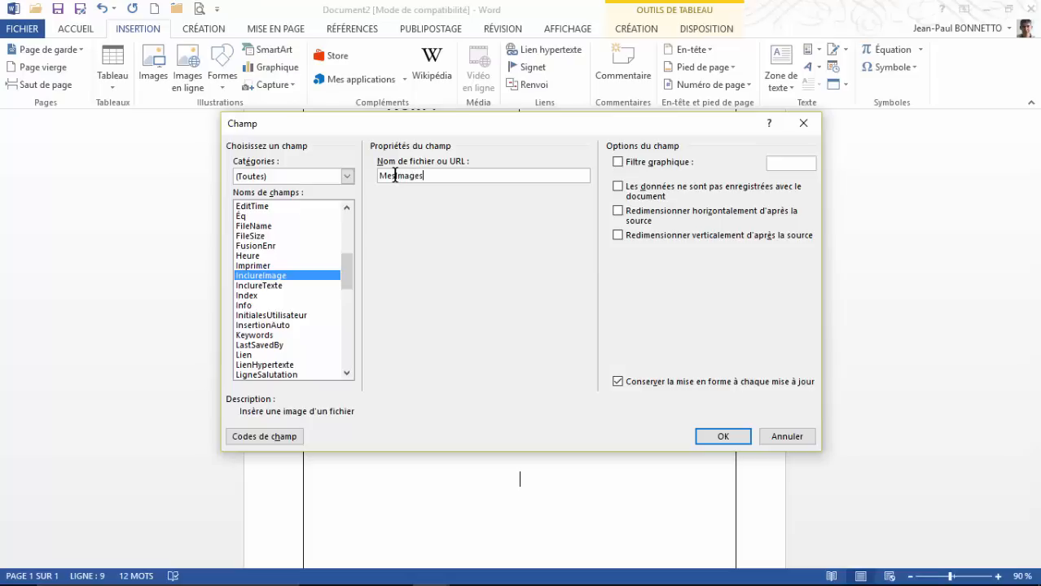
left_click(619, 189)
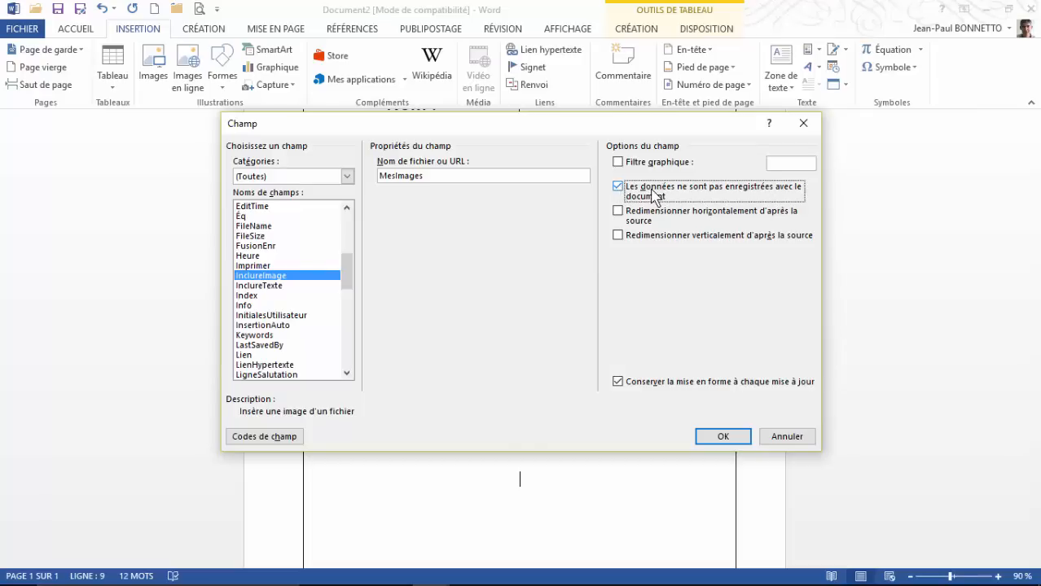
left_click(717, 438)
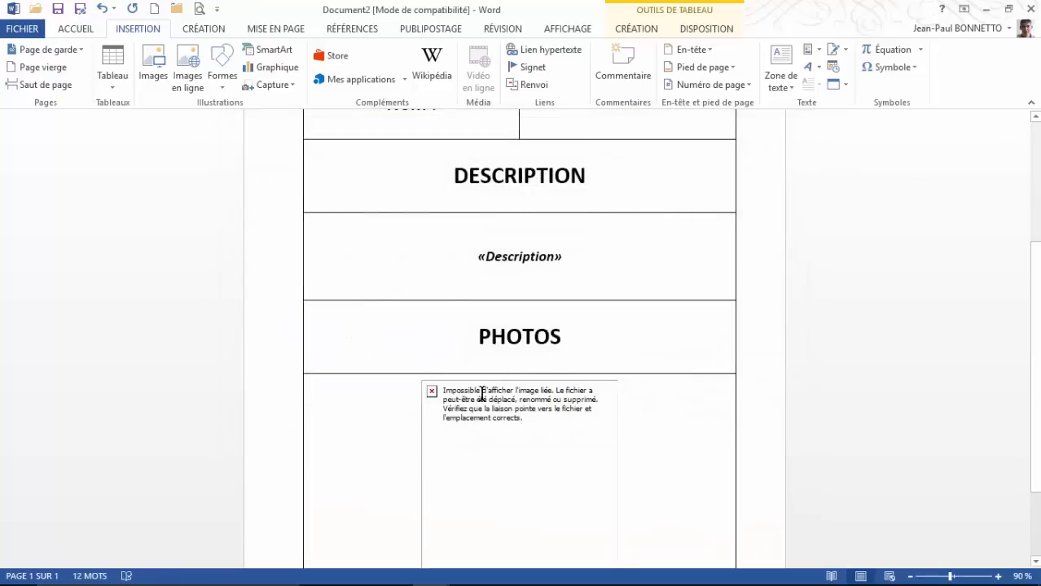
Step: Slightly enlarge the image placeholder in the photo cell while keeping the table on a single page
scroll(482, 394, "down", 2)
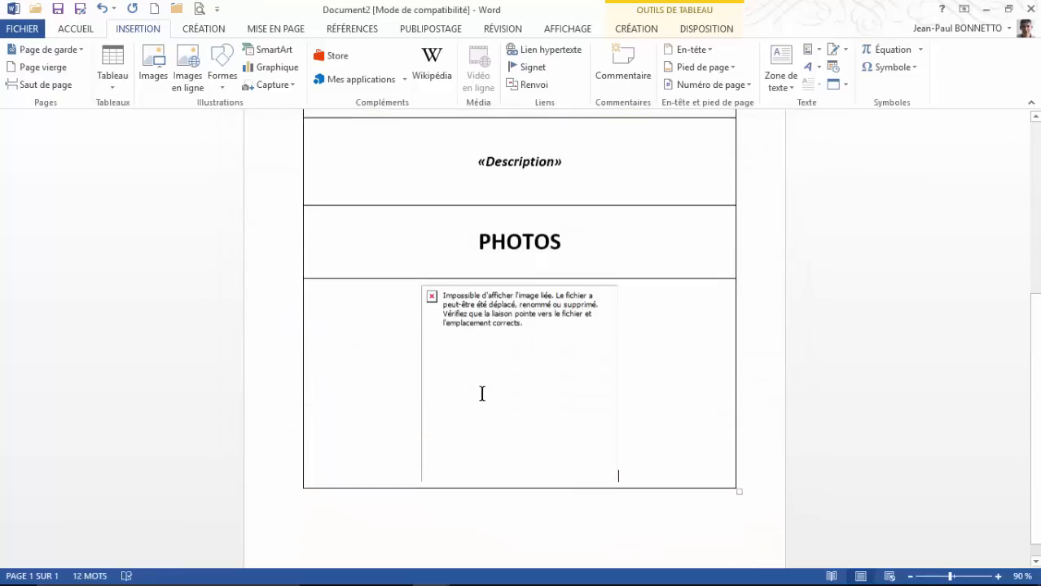
left_click(470, 303)
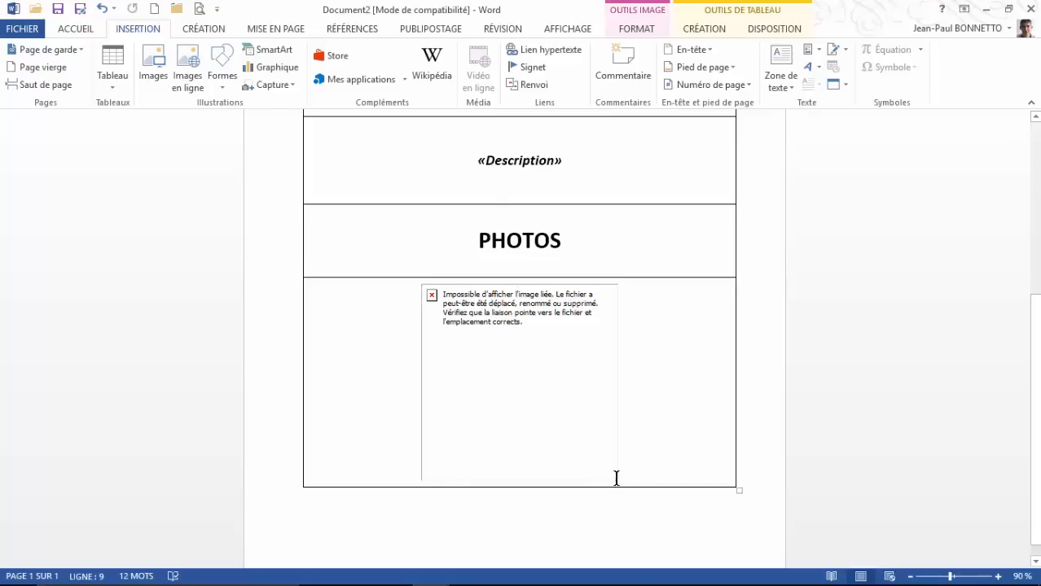
left_click(615, 477)
left_click(611, 465)
left_click_drag(623, 481, 642, 485)
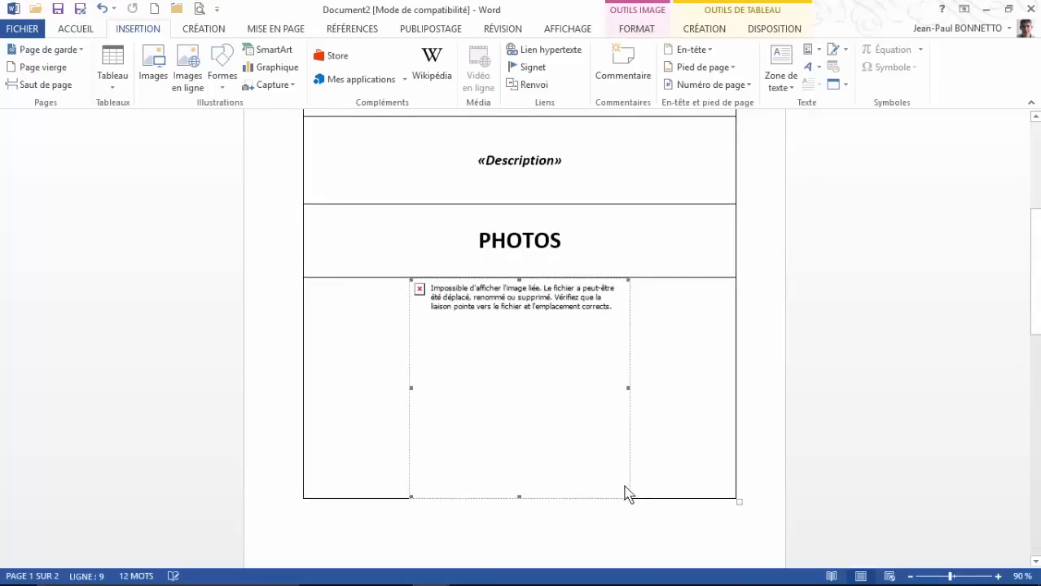
left_click(655, 461)
left_click(539, 424)
left_click_drag(628, 495, 625, 491)
left_click(592, 419)
left_click(591, 420)
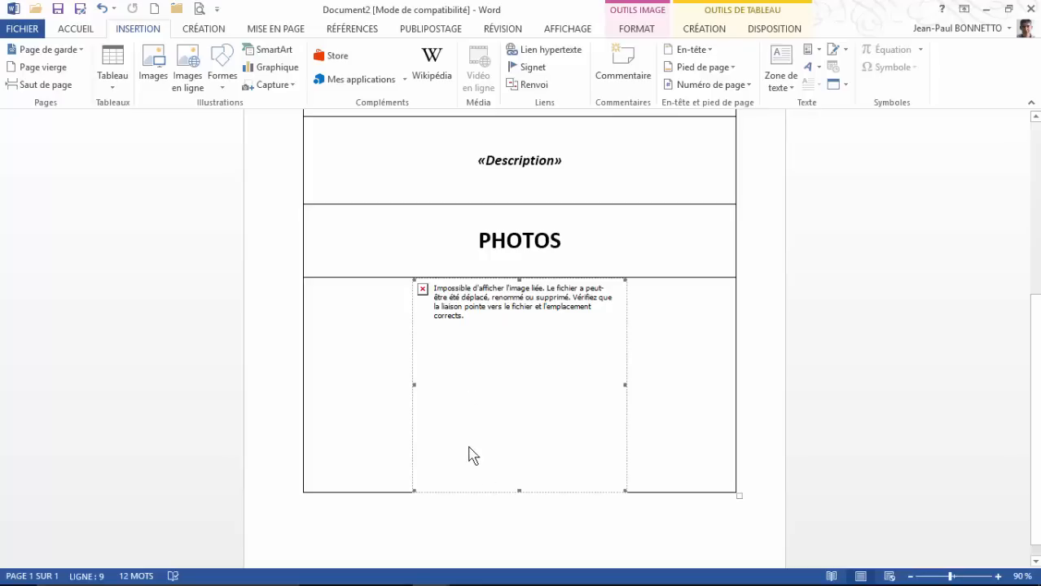
Step: Consult the procedure document for how to show field codes and replace the image name with a merge field
mouse_move(438, 576)
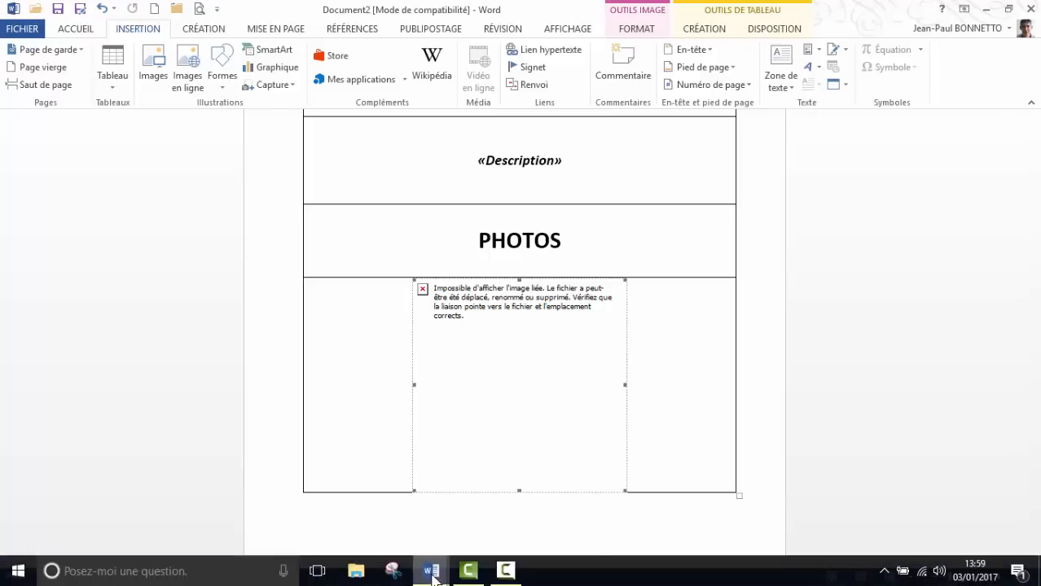
left_click(394, 521)
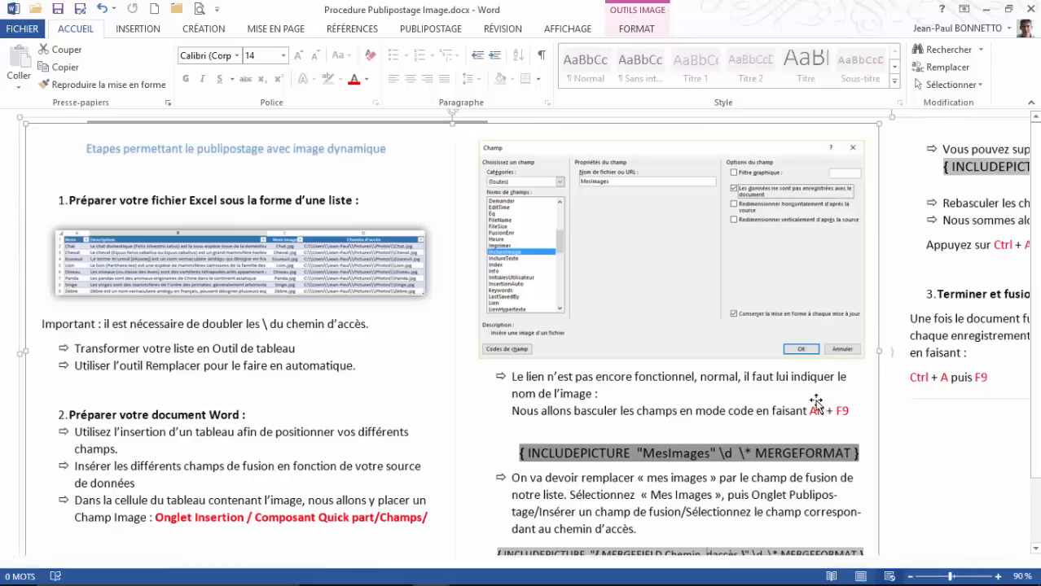
Step: Return to Document2 and display the codes of all fields, checking the name, description and image fields
mouse_move(388, 579)
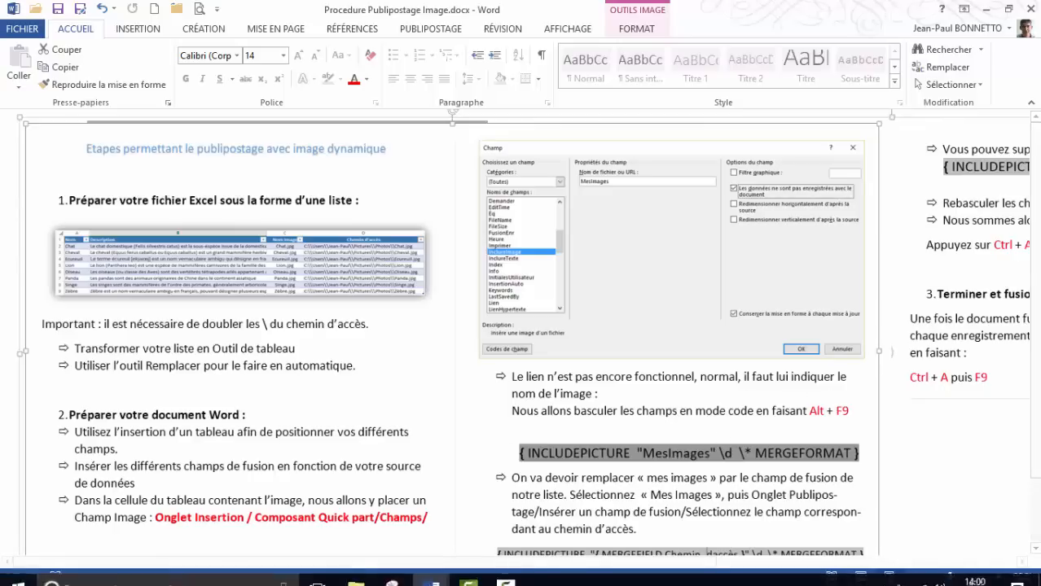
mouse_move(431, 573)
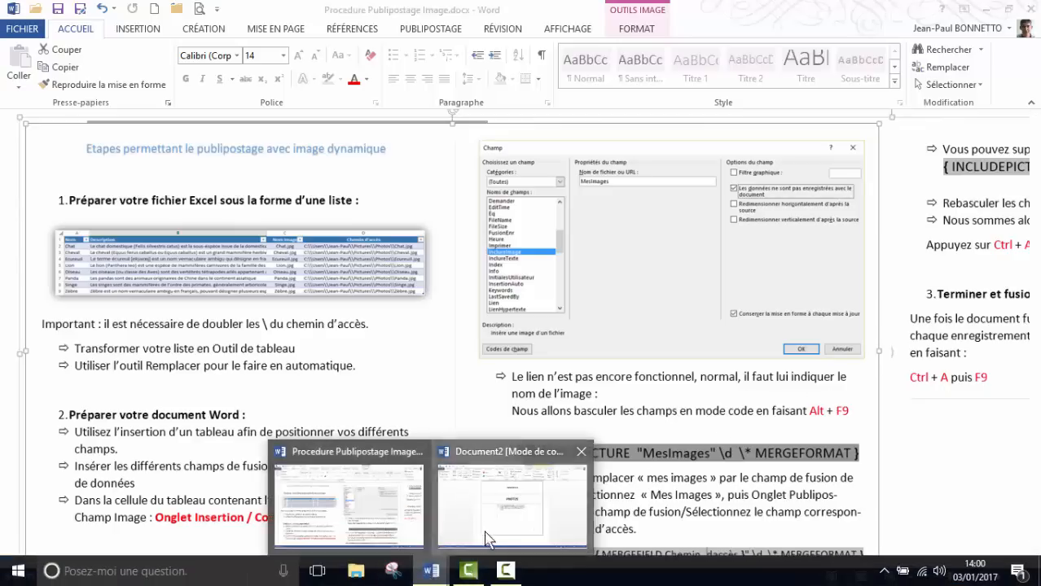
left_click(528, 485)
left_click(514, 360)
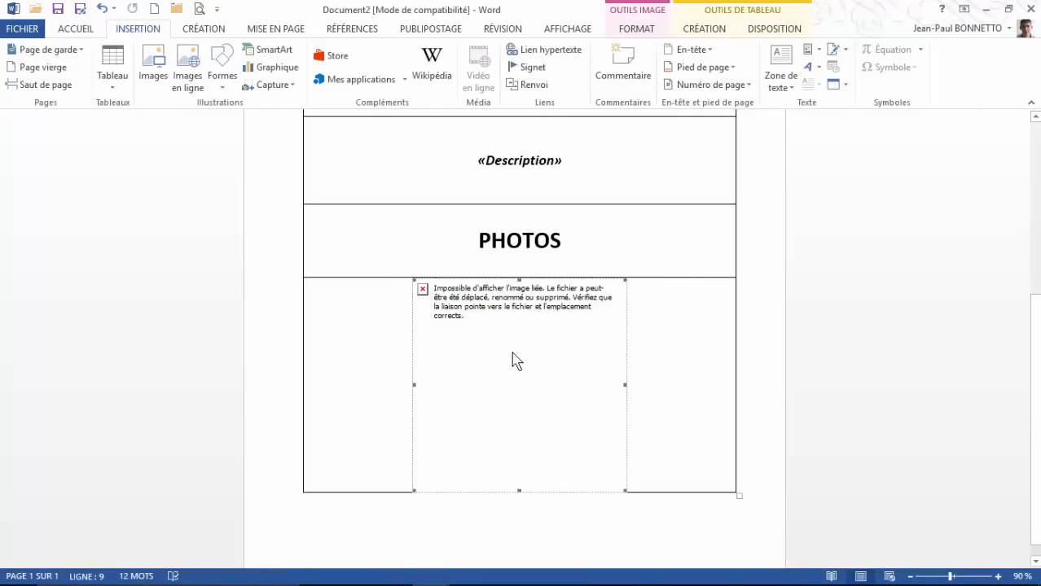
key("alt+F9")
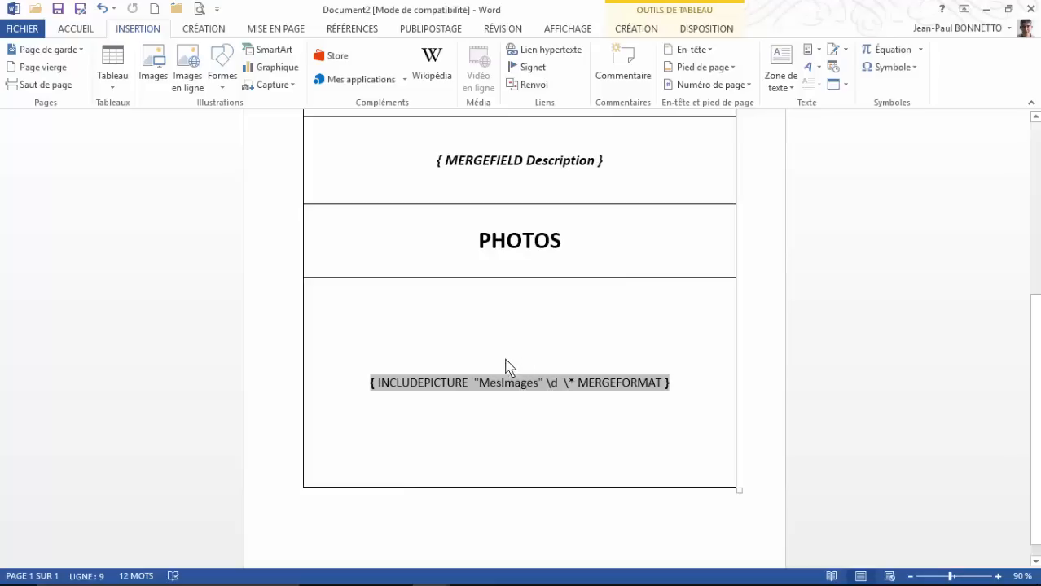
scroll(505, 383, "up", 4)
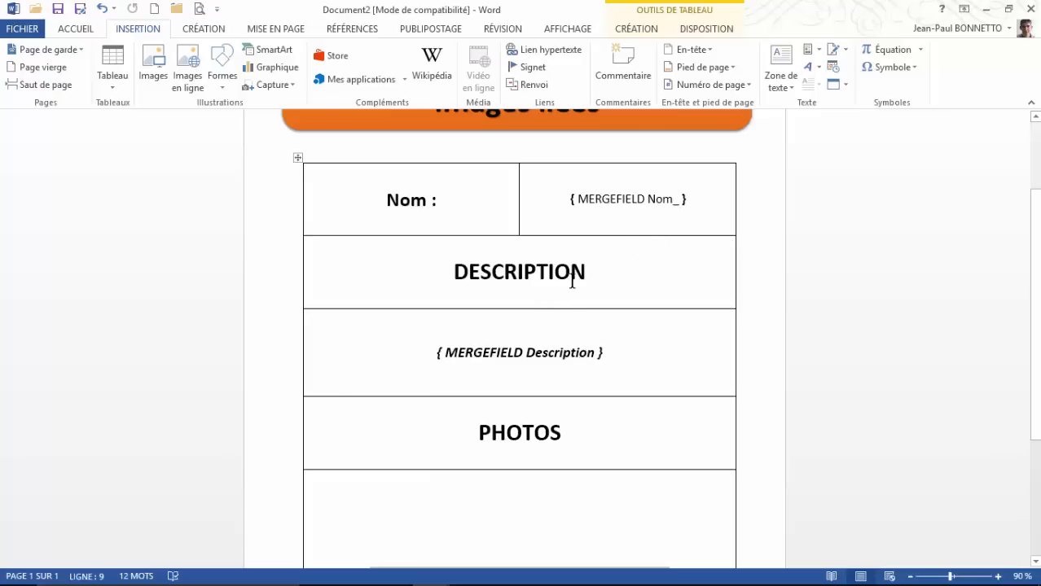
scroll(572, 281, "down", 5)
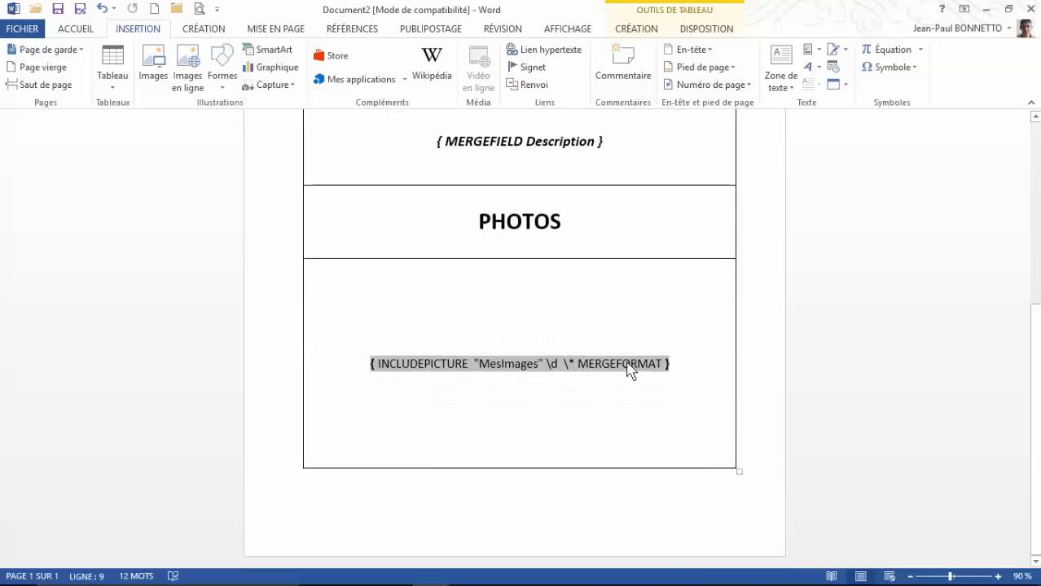
Step: Replace MesImages between the quotes of the INCLUDEPICTURE field with the Chemin_daccès merge field
double_click(506, 363)
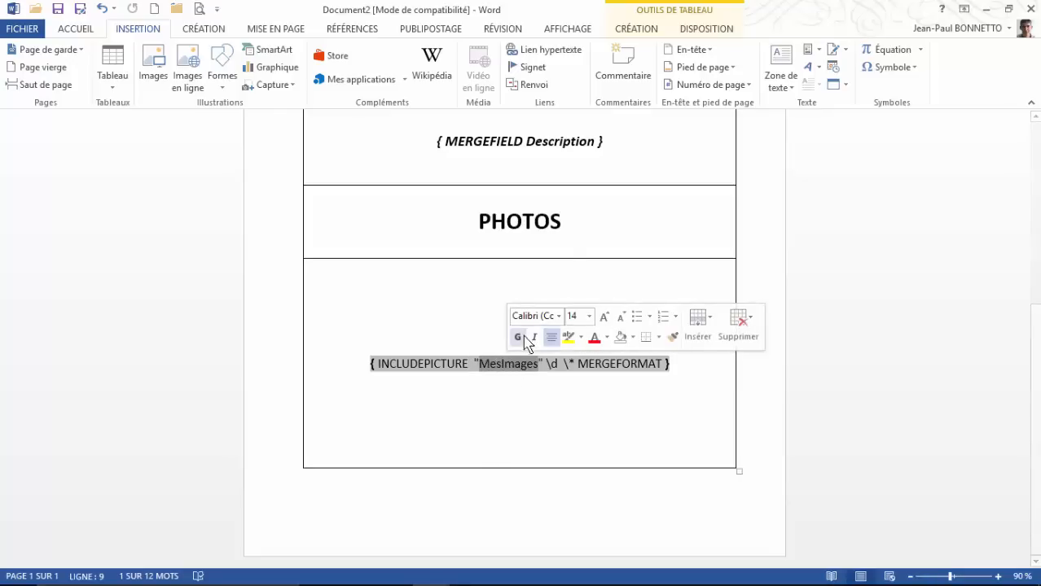
left_click(428, 30)
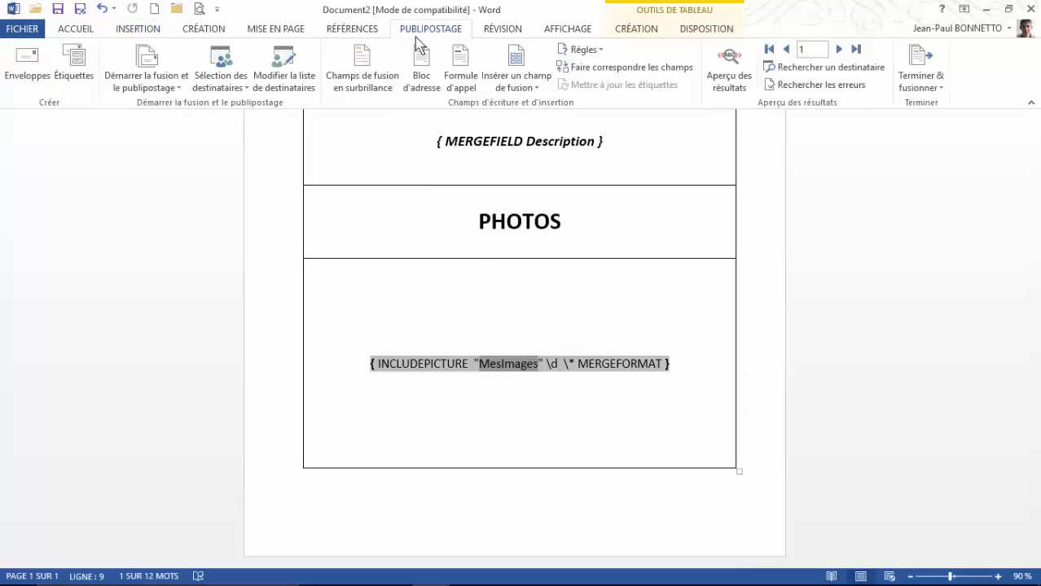
left_click(532, 86)
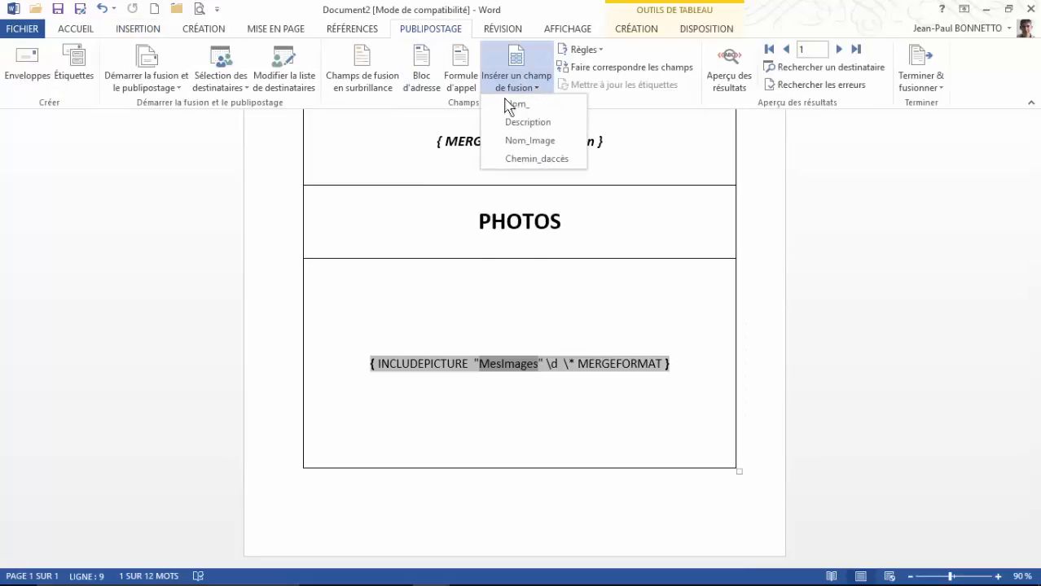
left_click(525, 159)
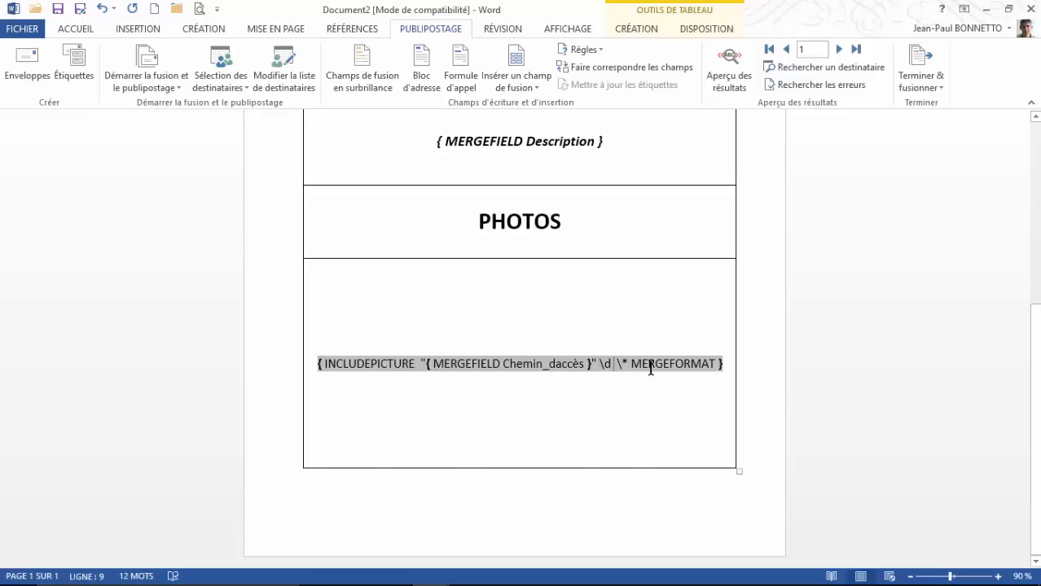
Step: Remove the \* MERGEFORMAT switch from the INCLUDEPICTURE field, keeping the \d switch
key("Delete")
key("Delete")
key("Delete")
key("Delete")
key("Delete")
key("Delete")
key("Delete")
key("Delete")
key("Delete")
key("Delete")
key("Delete")
key("Delete")
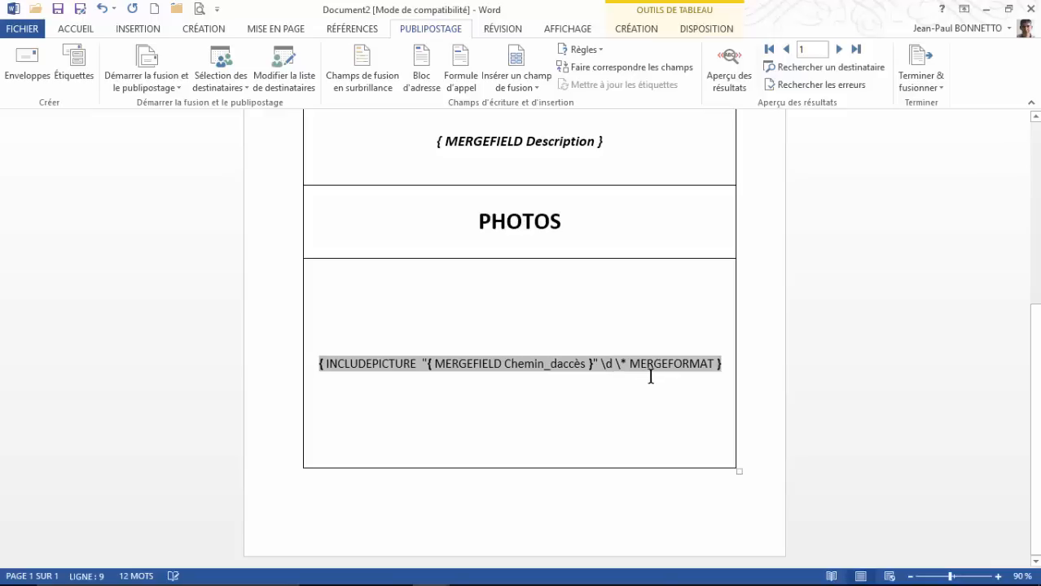
key("Delete")
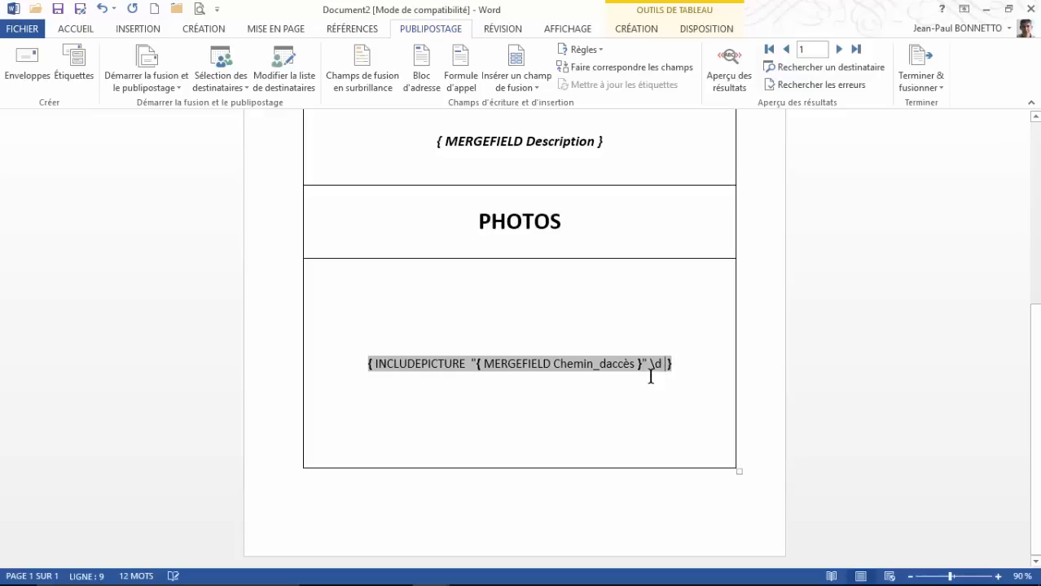
key("Delete")
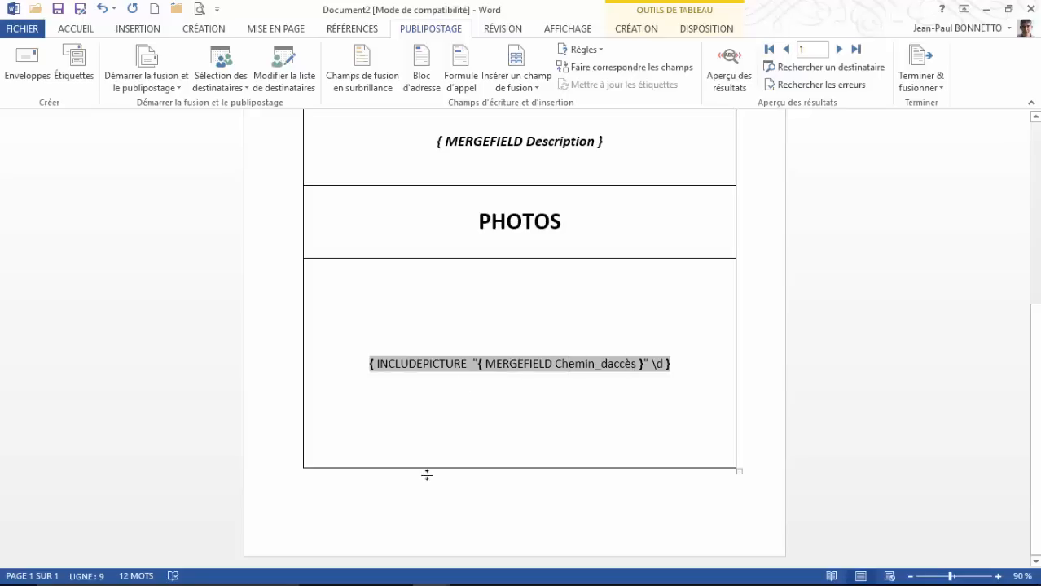
Step: Consult the procedure document for how to return fields to normal display, refresh the image and finish the merge
mouse_move(430, 580)
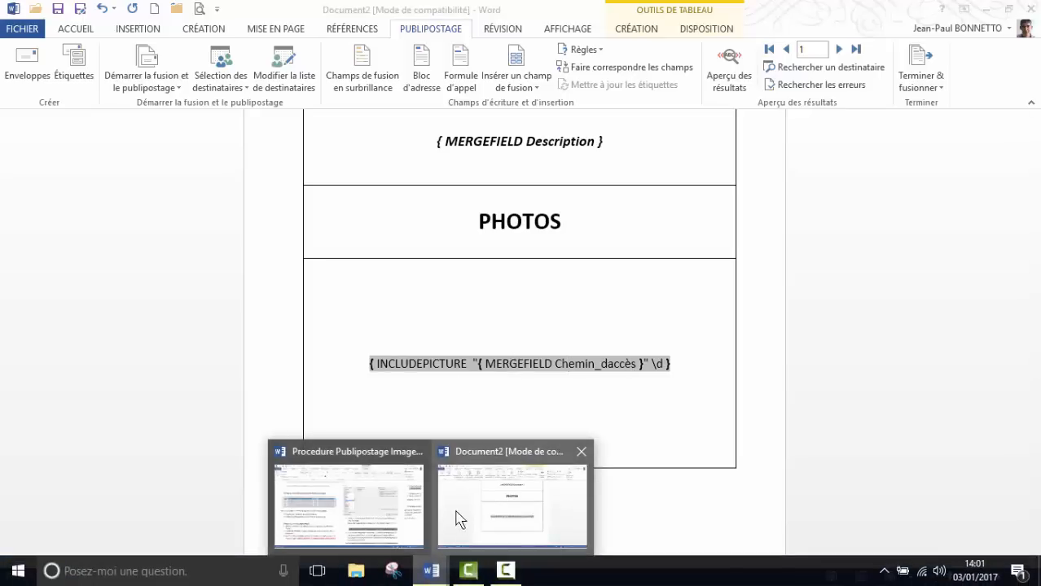
left_click(350, 509)
scroll(629, 451, "down", 2)
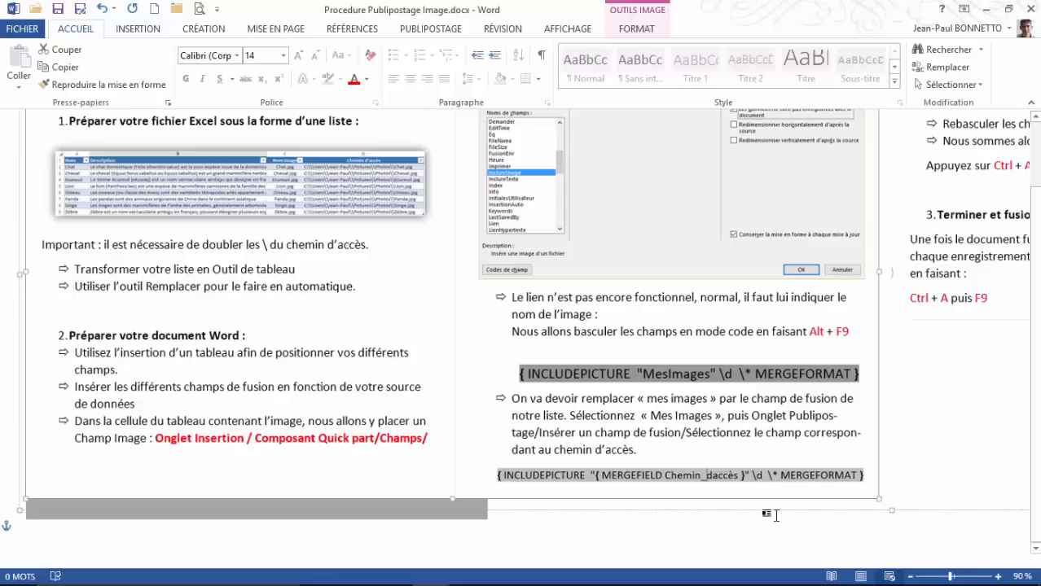
left_click_drag(638, 562, 906, 573)
scroll(808, 506, "up", 2)
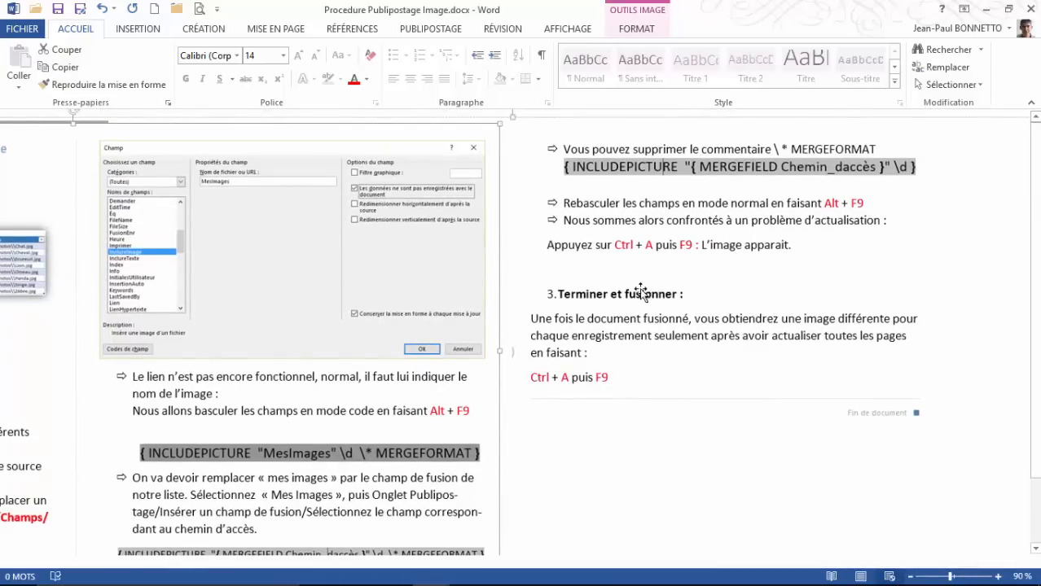
scroll(642, 295, "down", 1)
scroll(654, 301, "up", 1)
Step: Return to Document2 and switch all fields from code view back to normal display
mouse_move(431, 571)
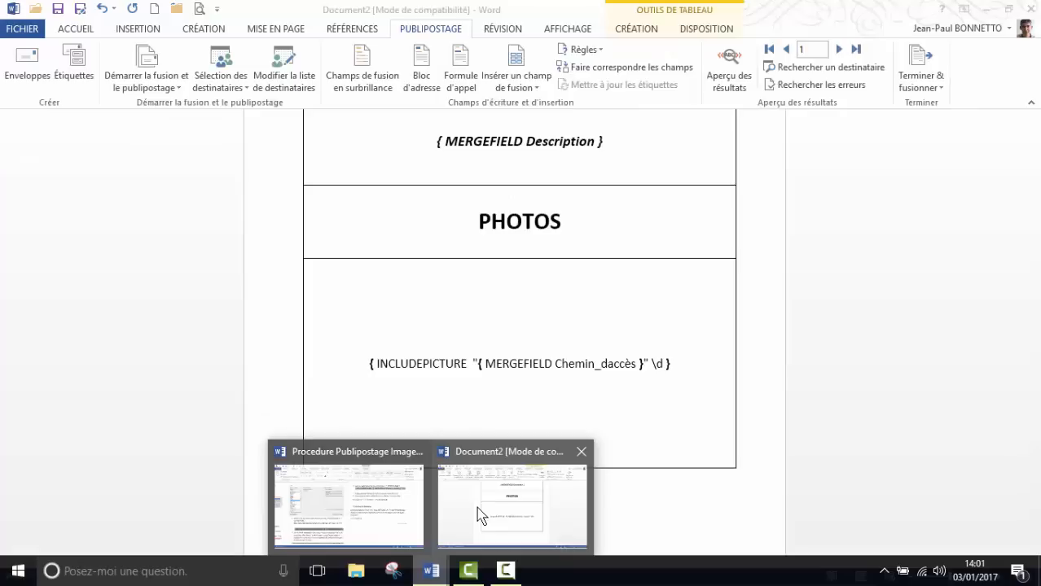
left_click(478, 514)
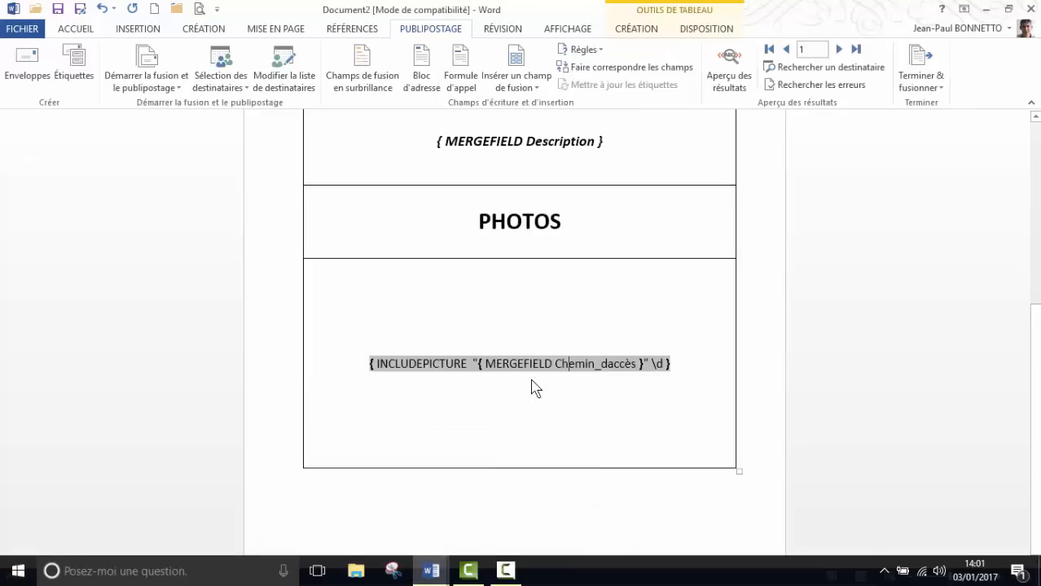
key("alt+F9")
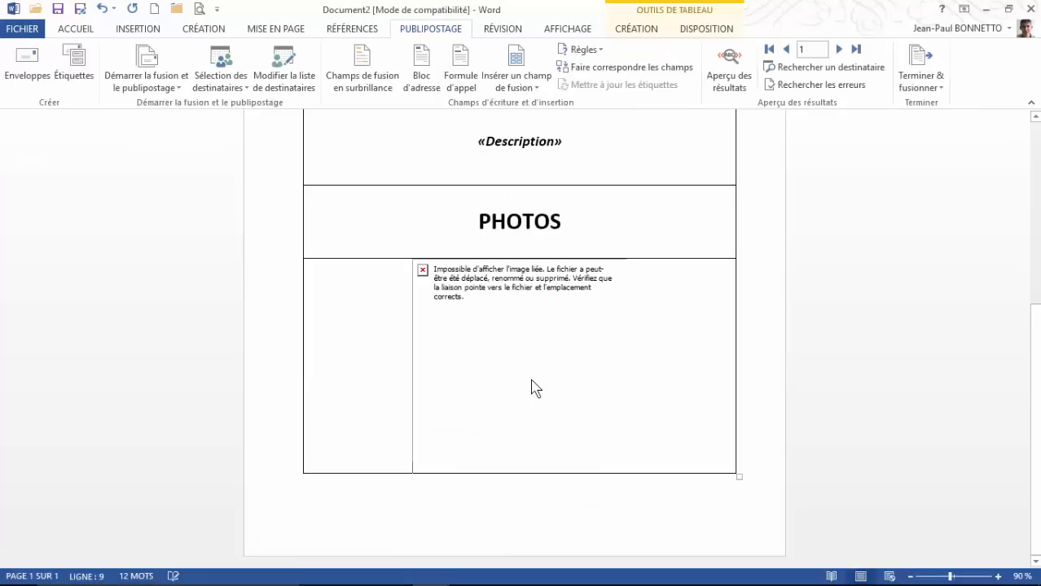
scroll(515, 377, "up", 3)
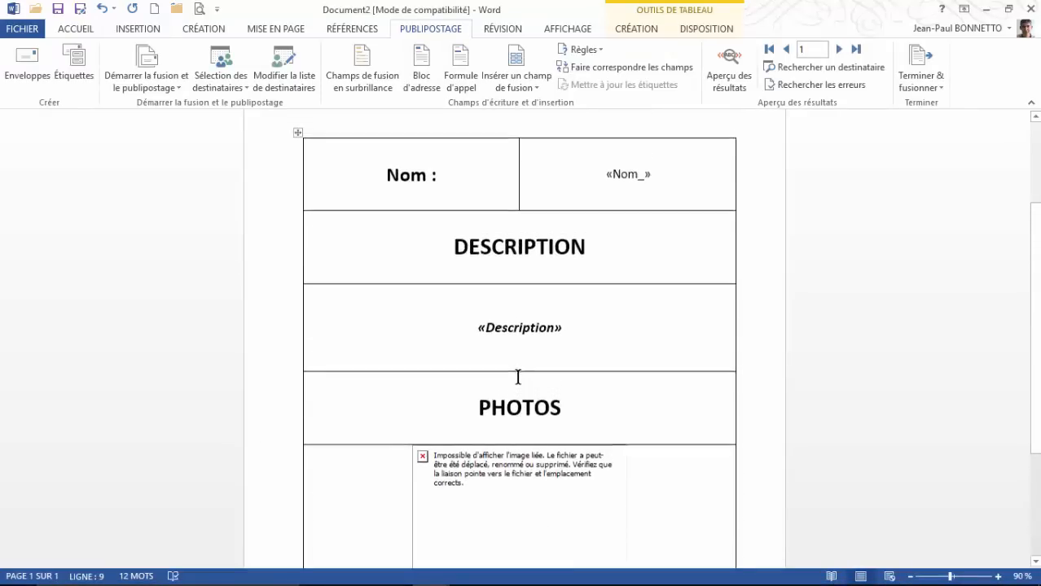
scroll(513, 373, "down", 1)
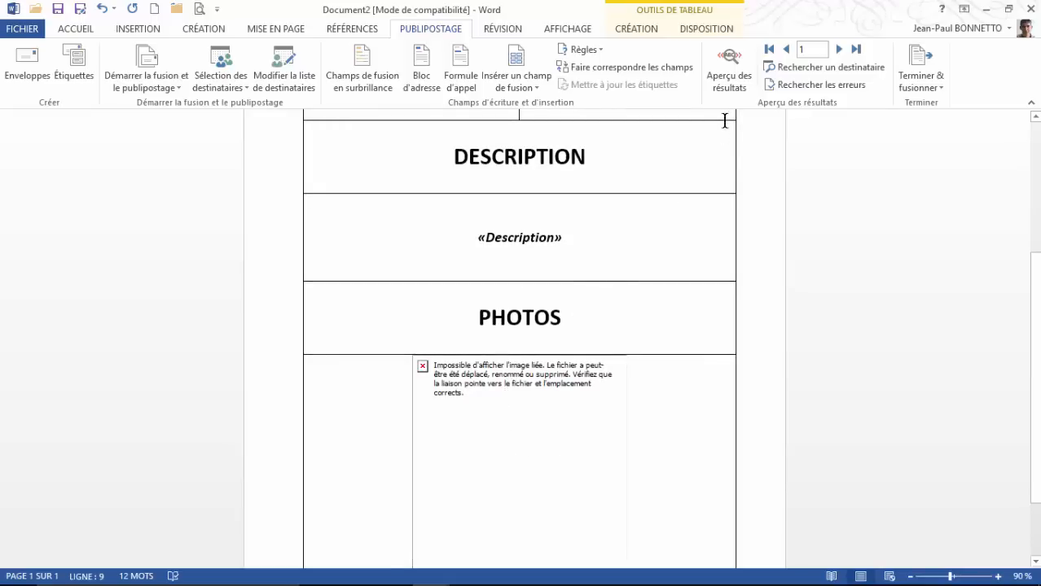
Step: Preview the merge results, check the first record's name and description, and advance to record 2
left_click(730, 60)
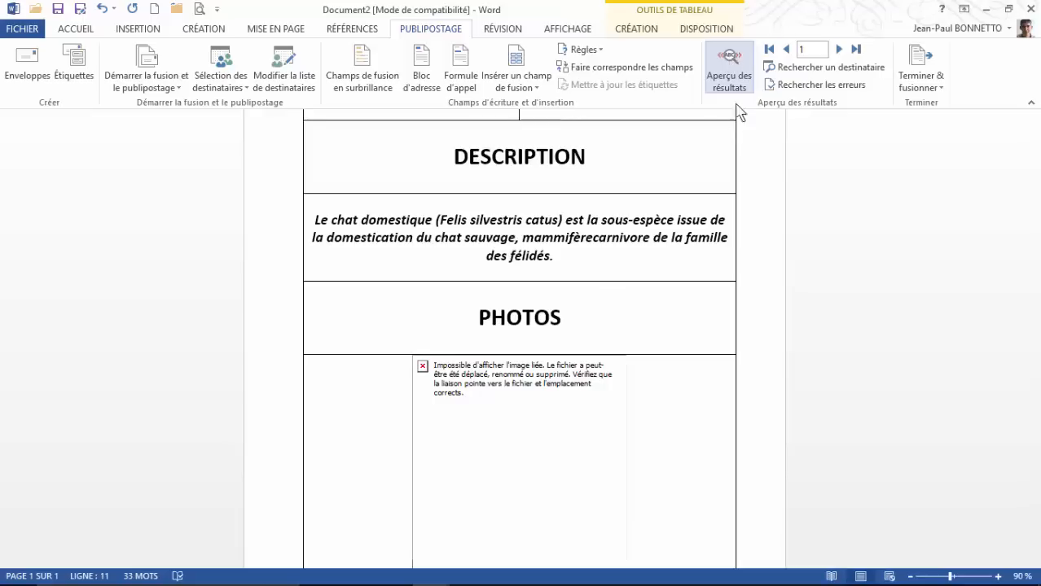
scroll(690, 133, "up", 3)
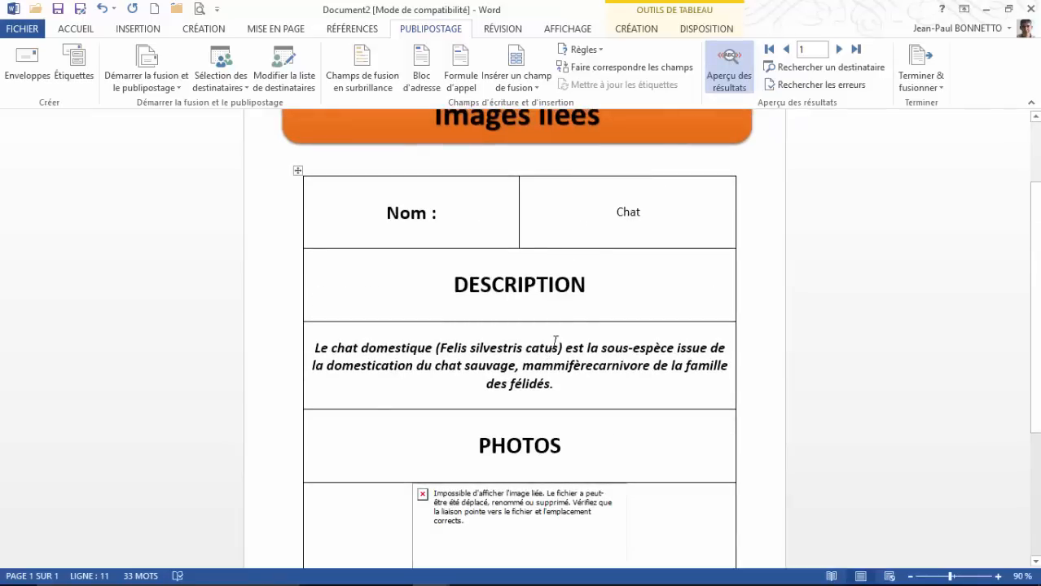
left_click(839, 48)
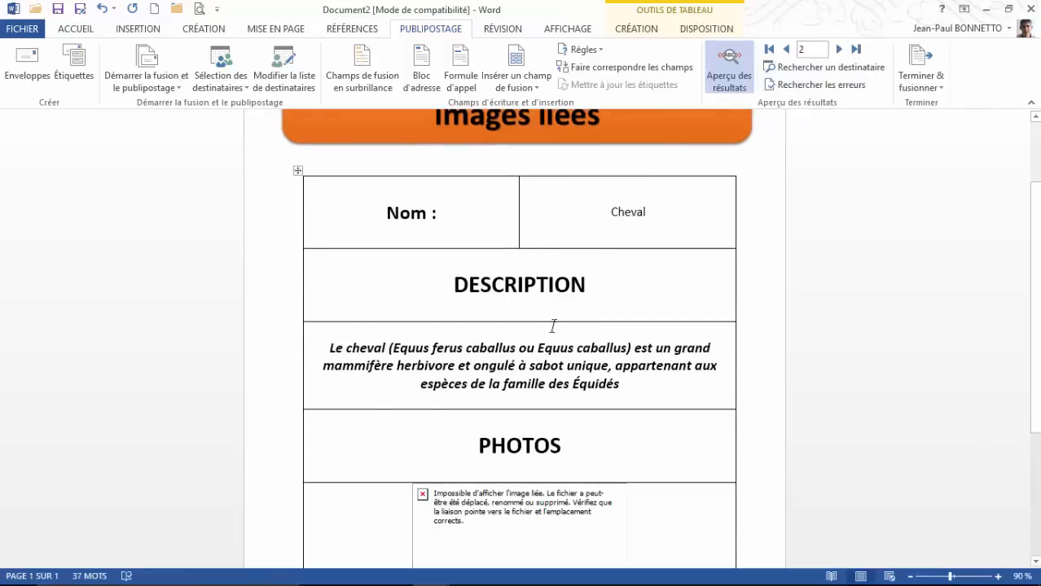
Step: Select the whole document and update all its fields to refresh the linked photo for record 2
scroll(553, 325, "down", 5)
left_click(533, 377)
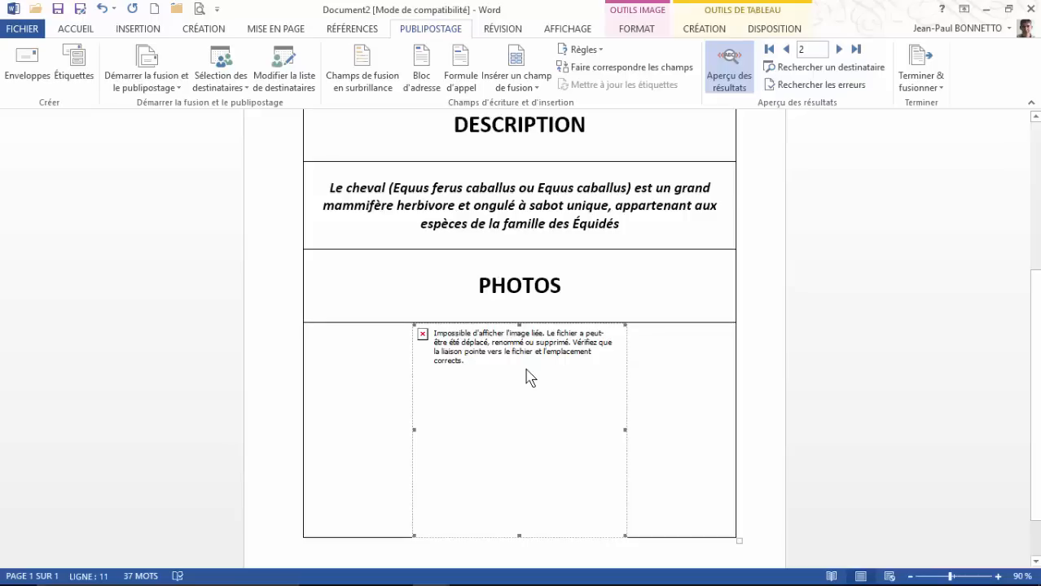
key("ctrl+a")
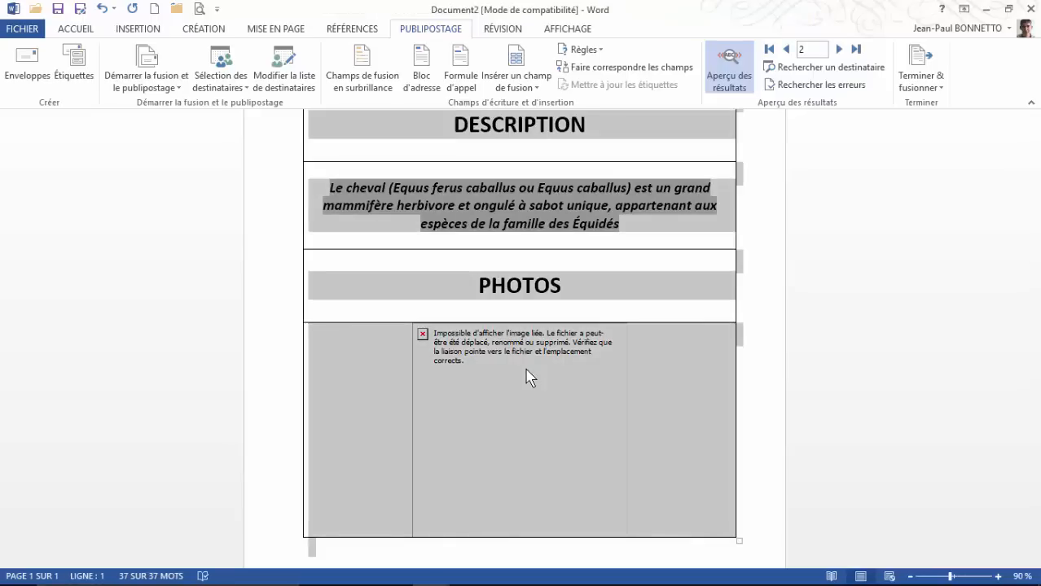
key("F9")
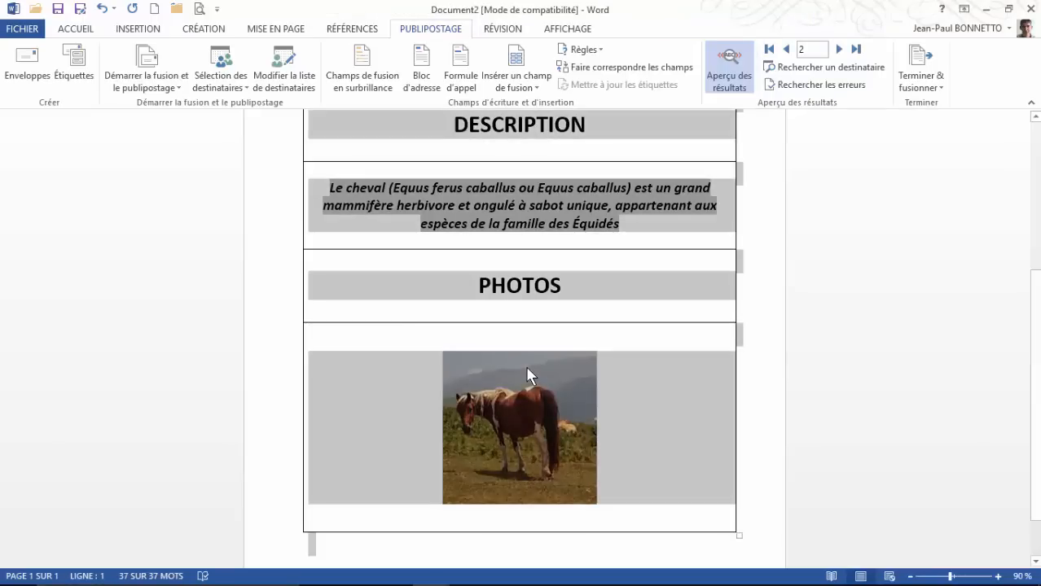